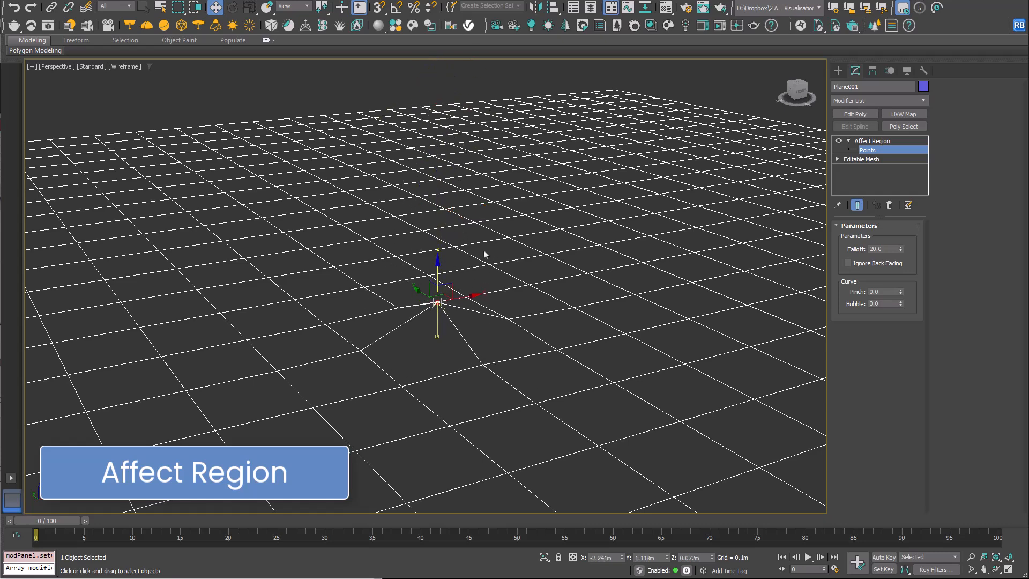
Step: Widen the plane's Affect Region falloff to about 94.6 and move its control point vertically along Z
scroll(484, 254, "down", 4)
key("F3")
left_click_drag(901, 250, 898, 51)
key("F3")
scroll(455, 246, "up", 5)
scroll(507, 313, "down", 4)
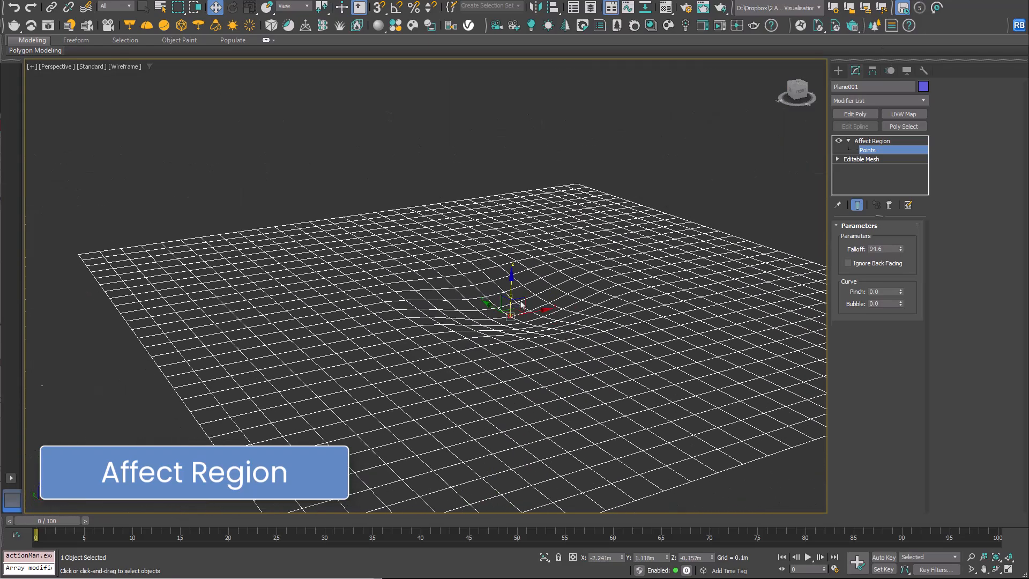
key("F3")
left_click_drag(510, 295, 515, 254)
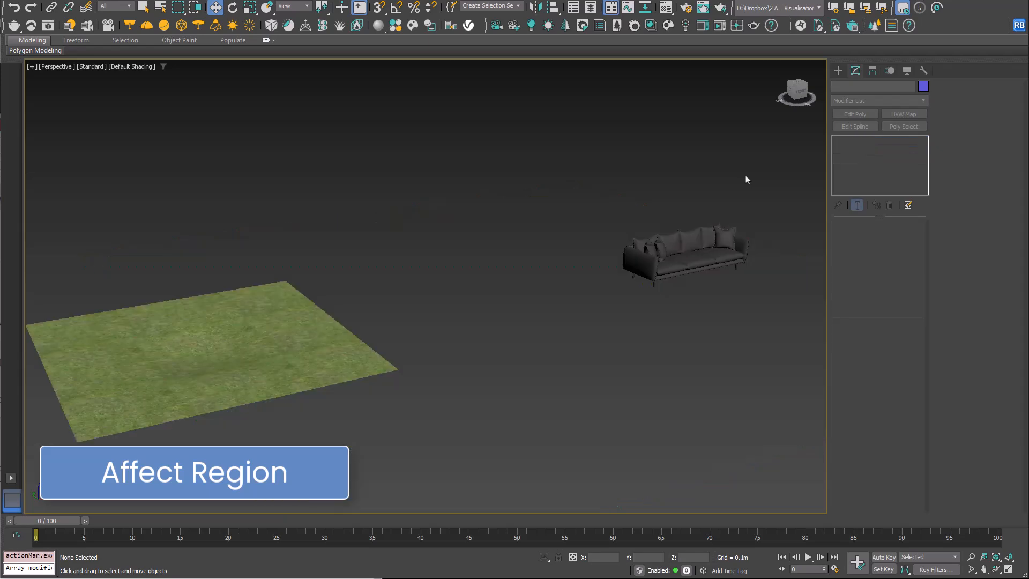
Step: Select the sofa and enter the Points level of its lower Affect Region modifier, which acts on the seat cushion
left_click(681, 252)
key("z")
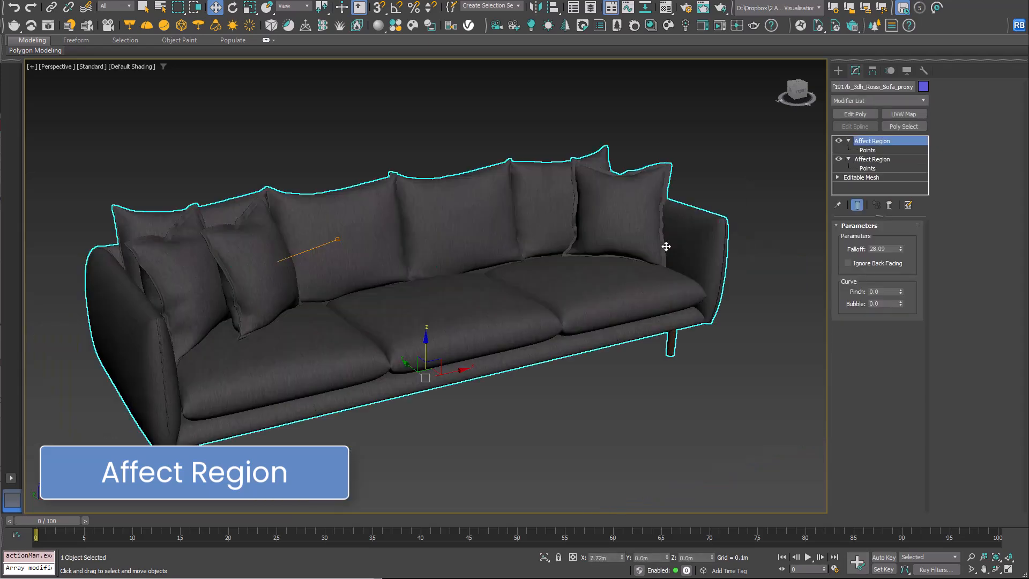
left_click(864, 160)
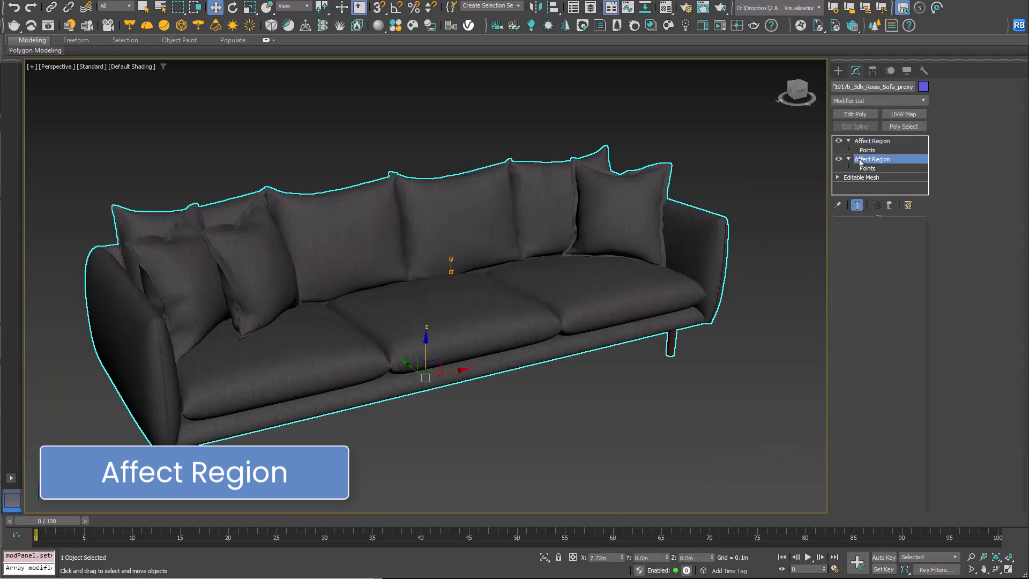
scroll(429, 292, "up", 3)
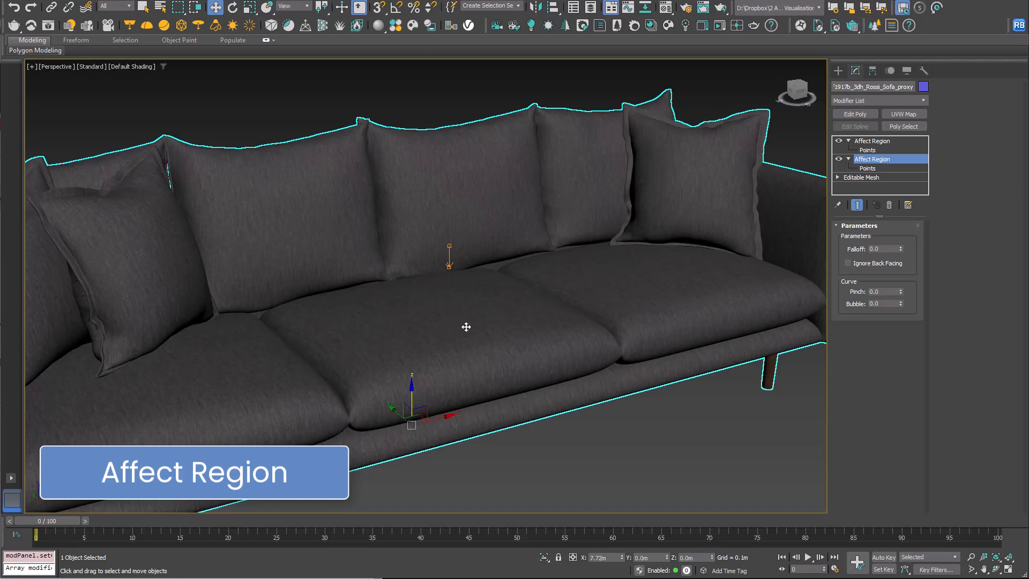
key("F4")
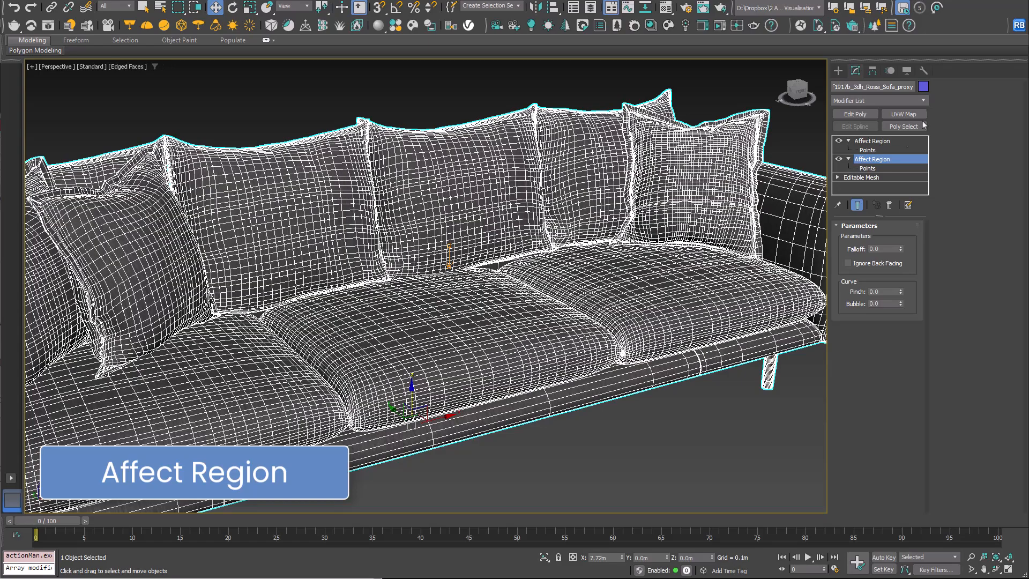
left_click(867, 168)
key("F4")
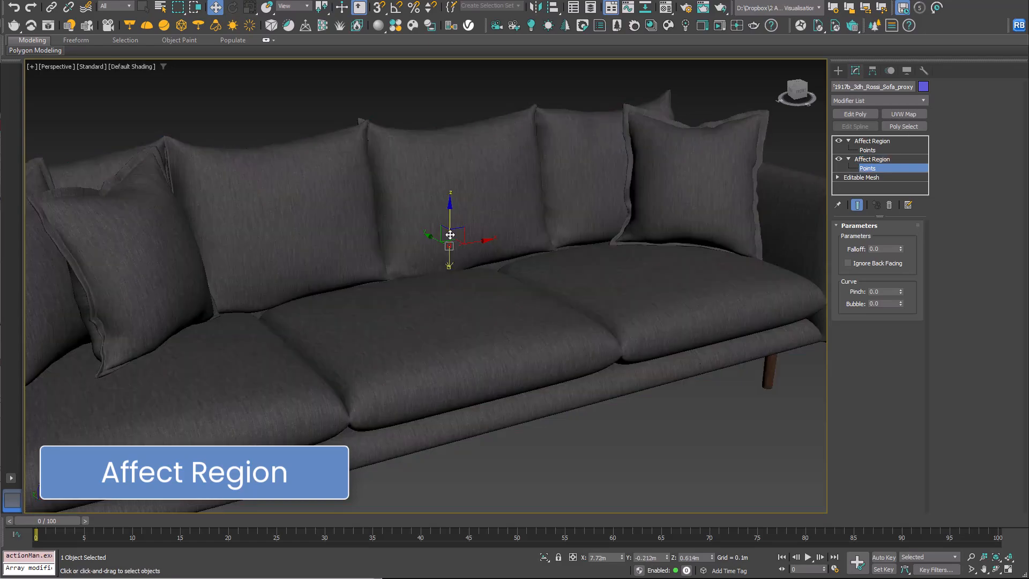
Step: Raise the seat cushion's Affect Region falloff to about 33.97, and adjust the falloff of the sofa's upper Affect Region
left_click_drag(902, 254, 907, 195)
key("F4")
key("F4")
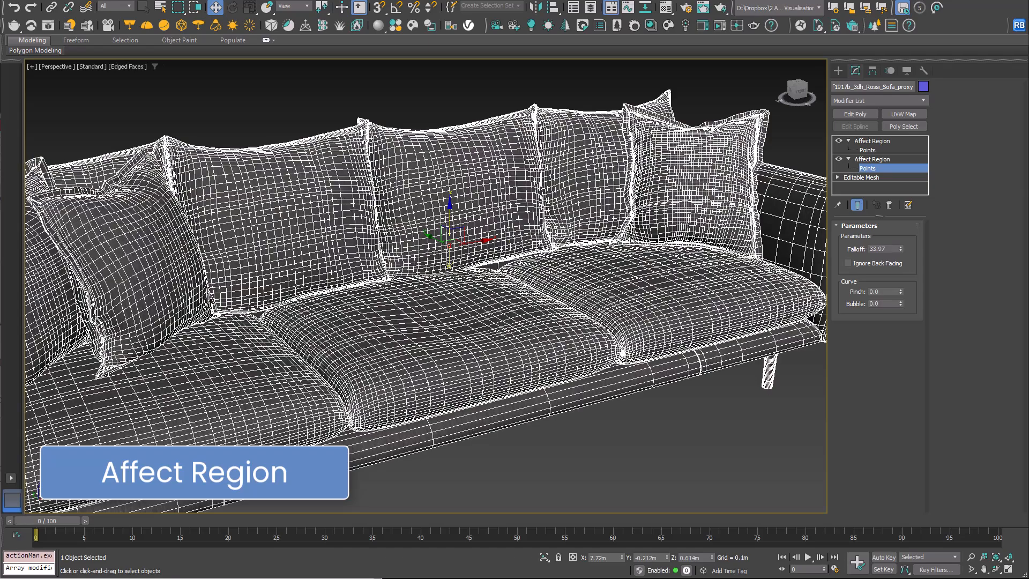
mouse_move(901, 250)
left_mouse_down()
mouse_move(899, 230)
mouse_move(906, 251)
left_mouse_up()
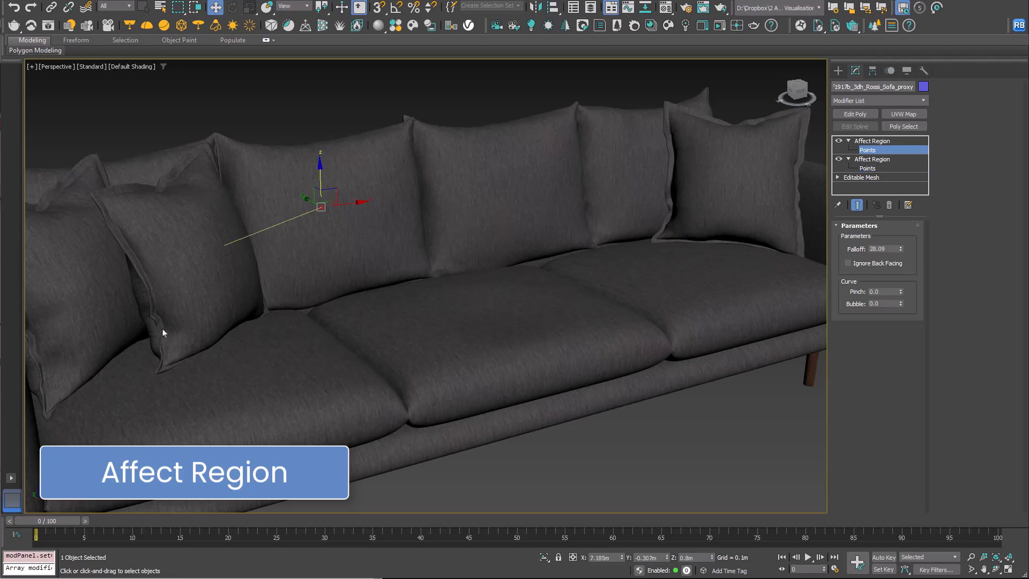
left_click_drag(904, 250, 913, 234)
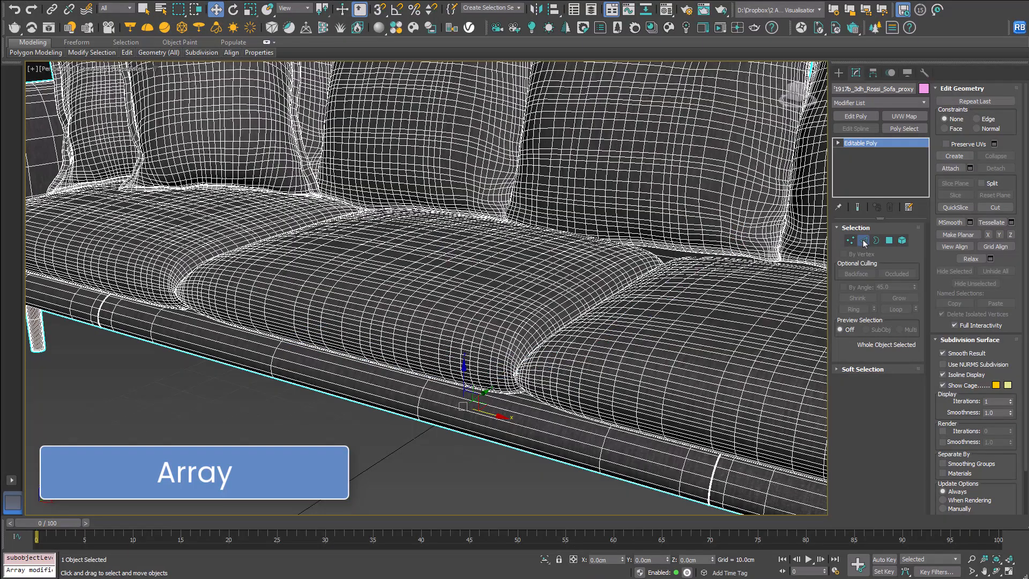
Step: Select an edge loop along the front of the middle seat cushion and create a smooth shape from it
left_click(863, 240)
left_click(384, 317)
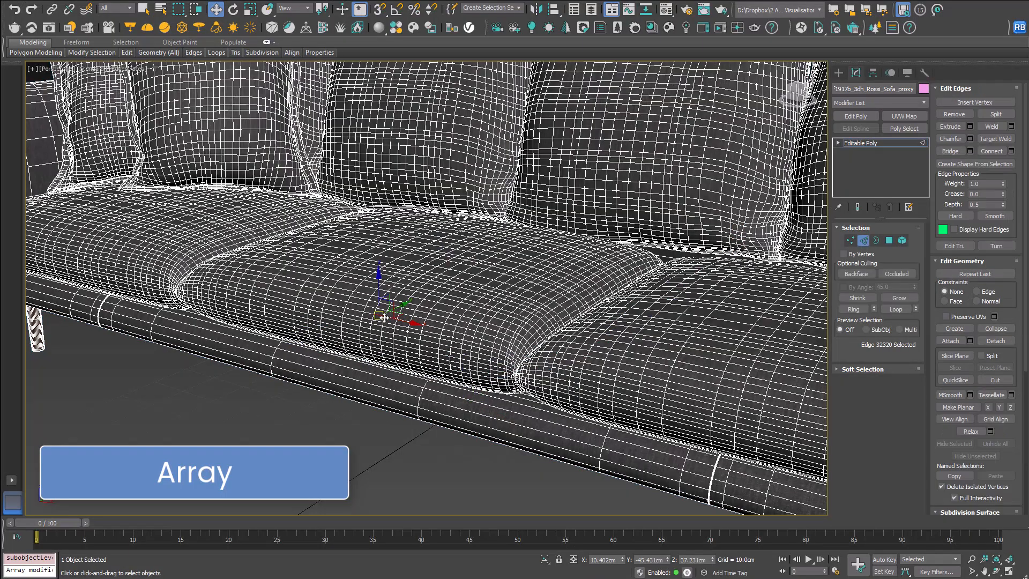
left_click(893, 309)
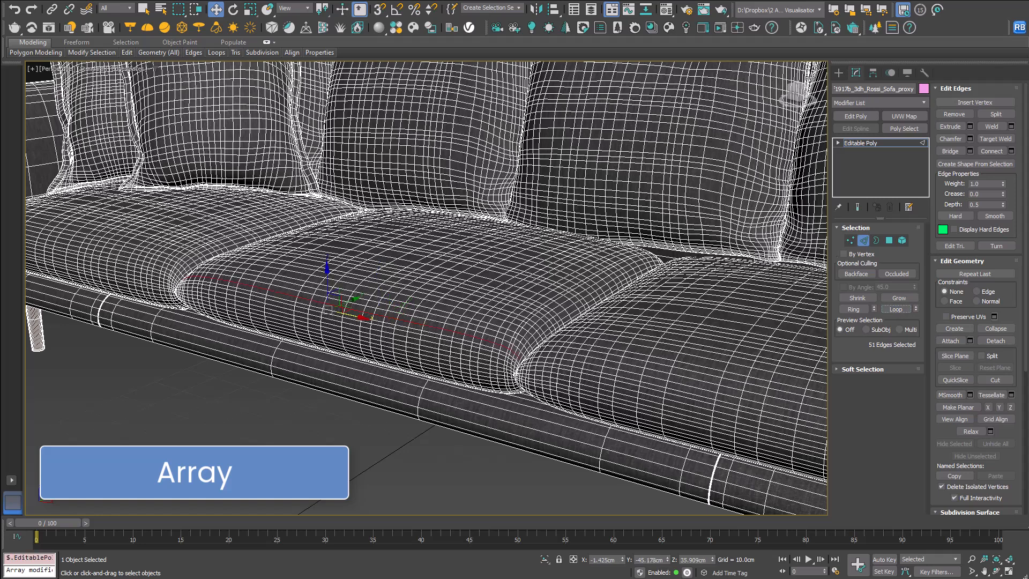
left_click(958, 167)
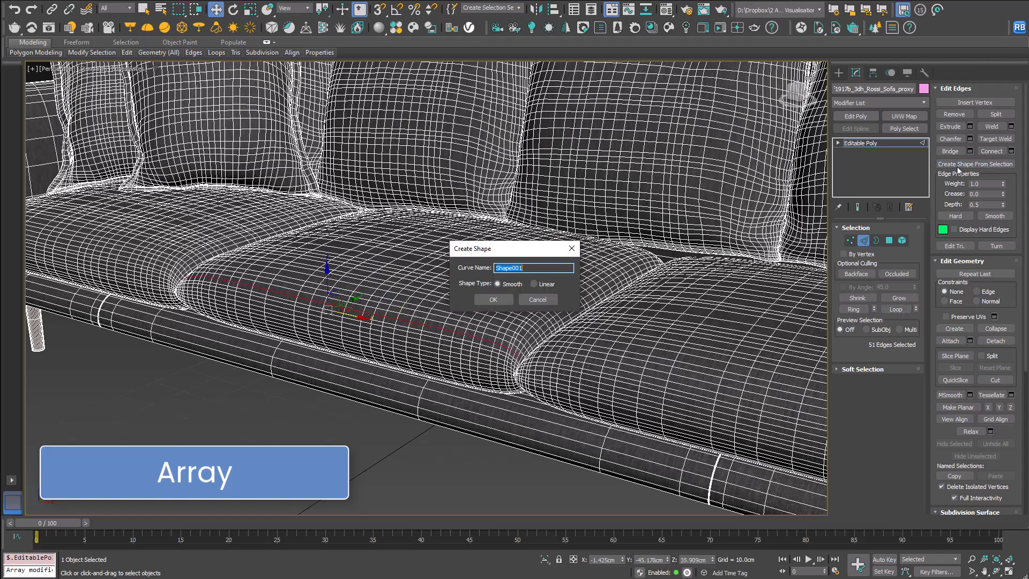
key("Return")
middle_click_drag(254, 431, 221, 371)
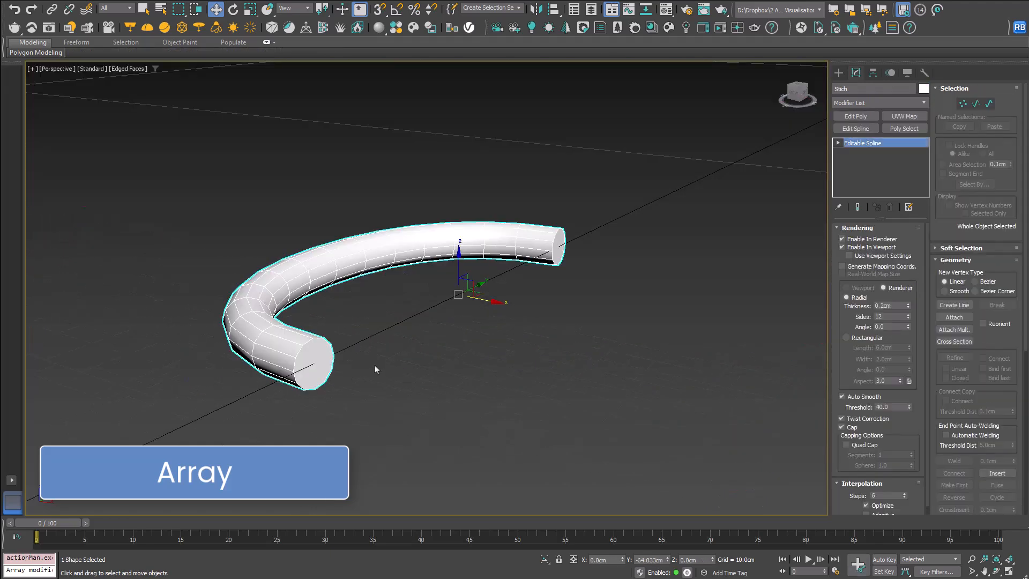
Step: Add an Array modifier to the Stich spline below the sofa
scroll(375, 369, "down", 10)
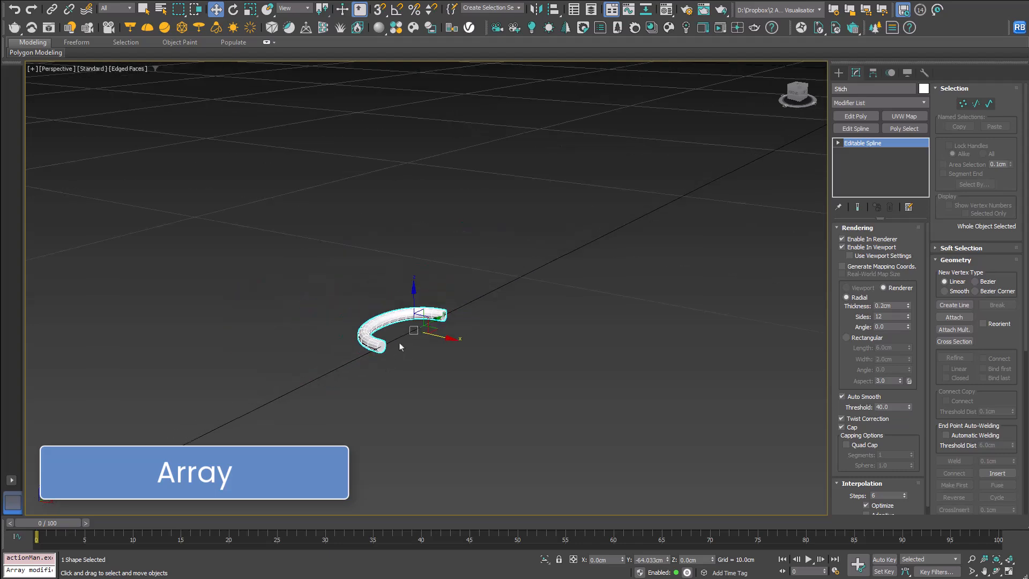
scroll(437, 369, "down", 2)
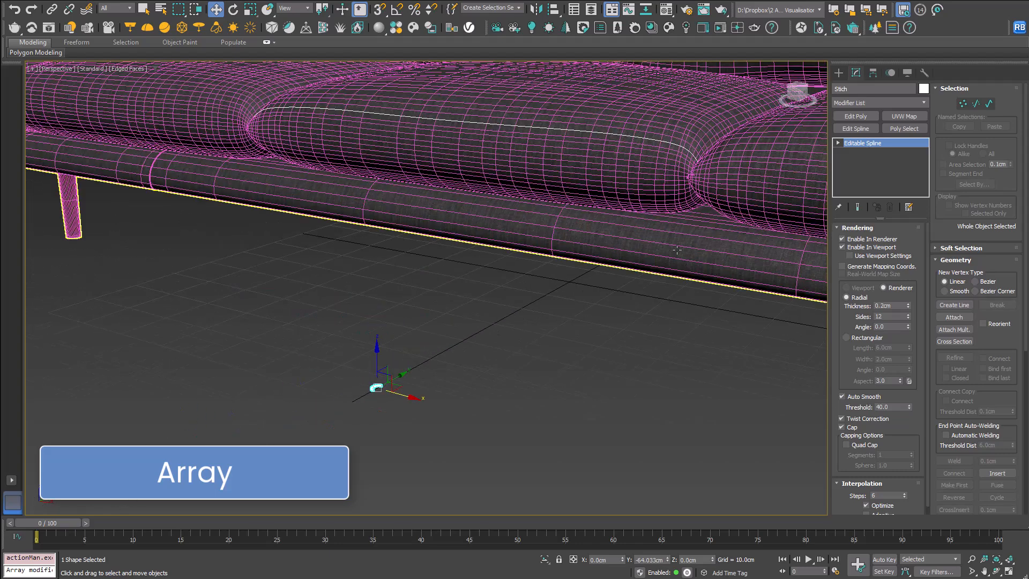
left_click(924, 103)
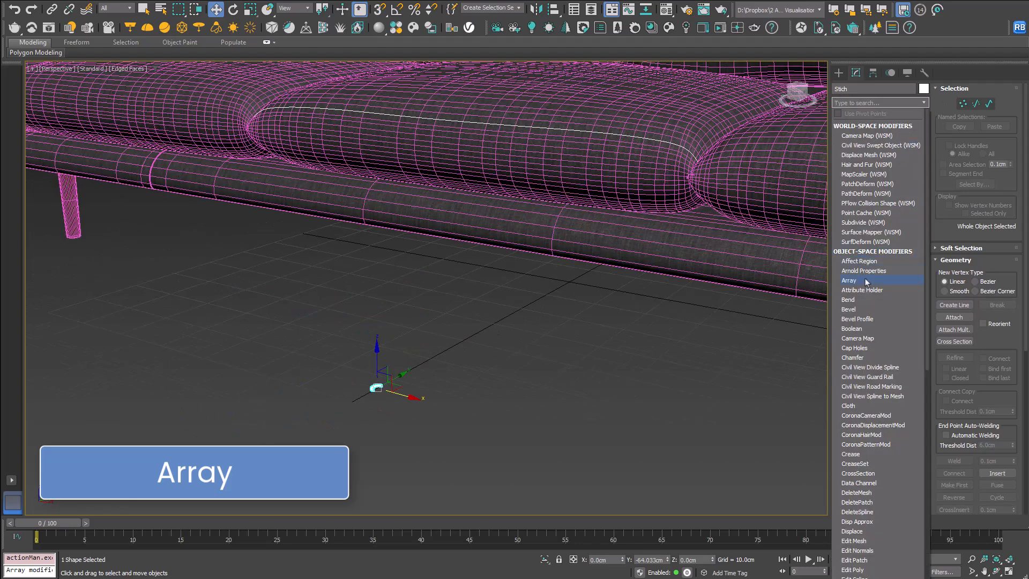
left_click(851, 280)
Step: Distribute the array by Spline in Fill mode, using the extracted cushion curve Shape001 as the path
left_click(872, 241)
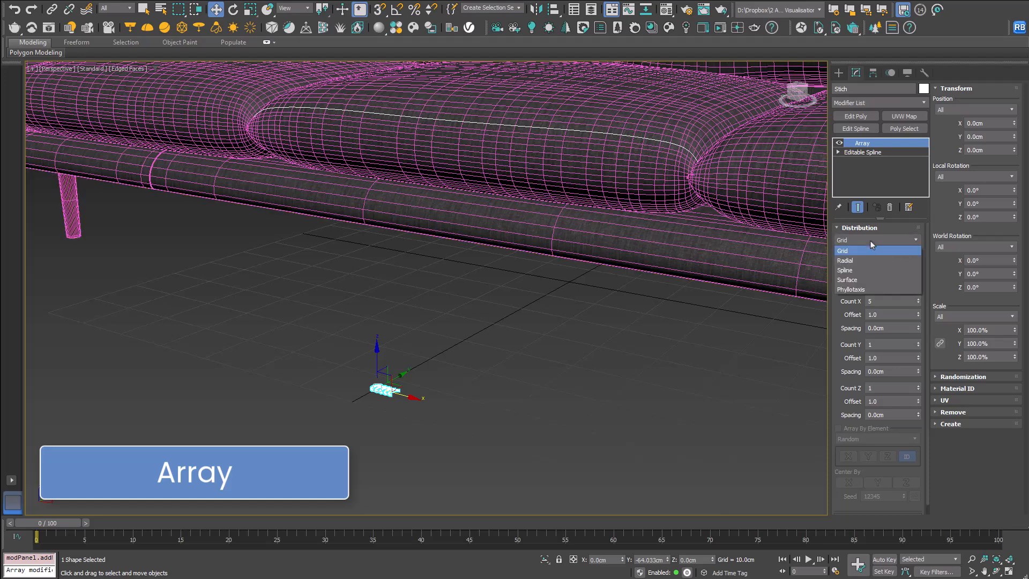
left_click(885, 254)
left_click(889, 257)
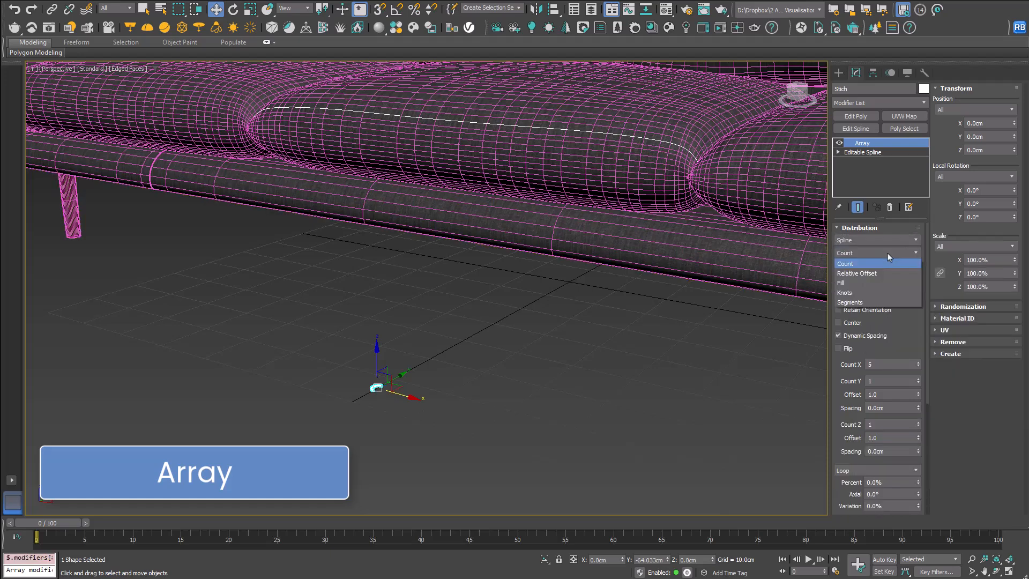
left_click(861, 280)
left_click(884, 276)
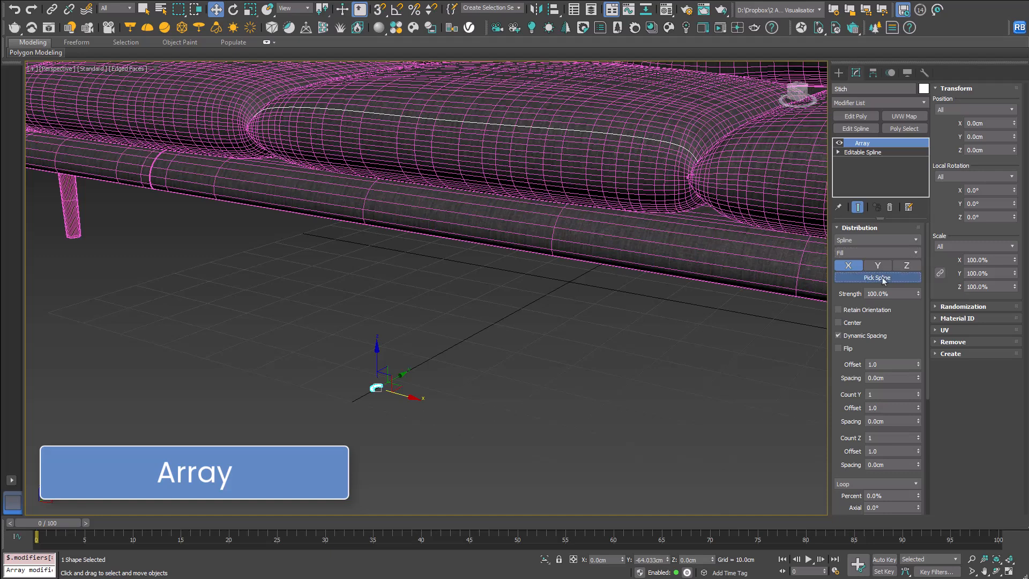
left_click(617, 136)
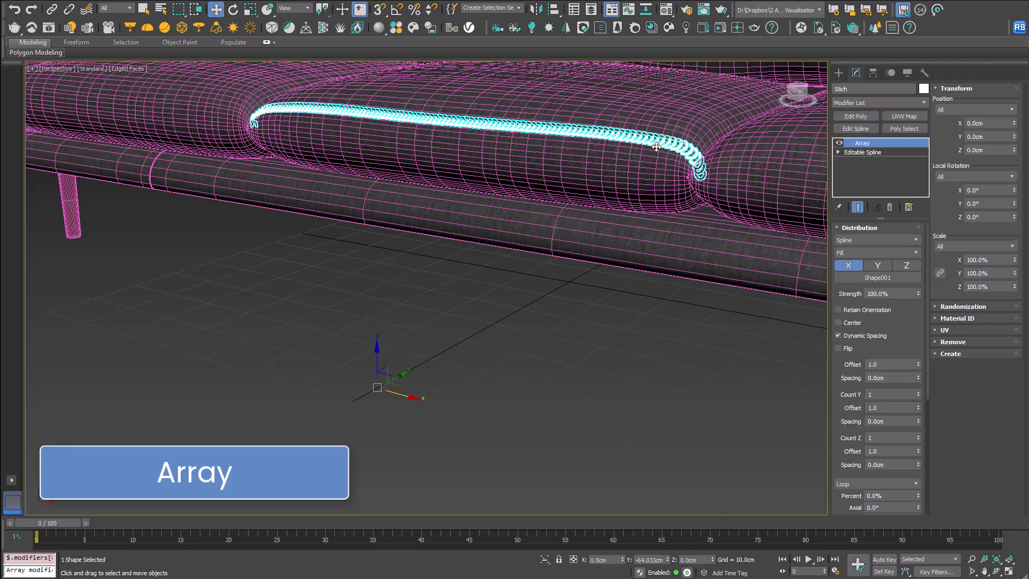
Step: Align the stitch array to the Y axis along the cushion curve and display it without edged faces
left_click(877, 266)
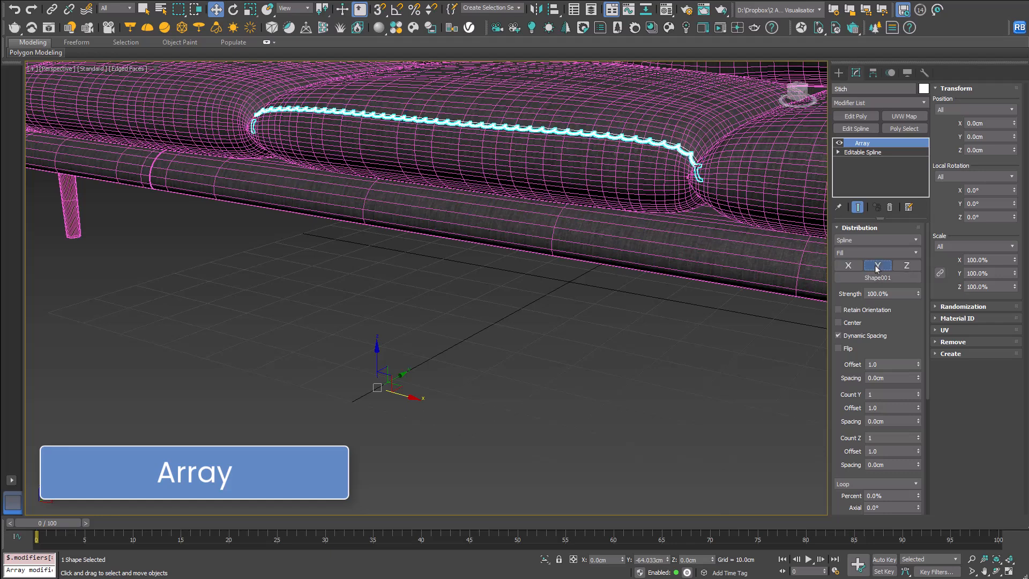
middle_click_drag(623, 157, 588, 275)
scroll(588, 274, "up", 5)
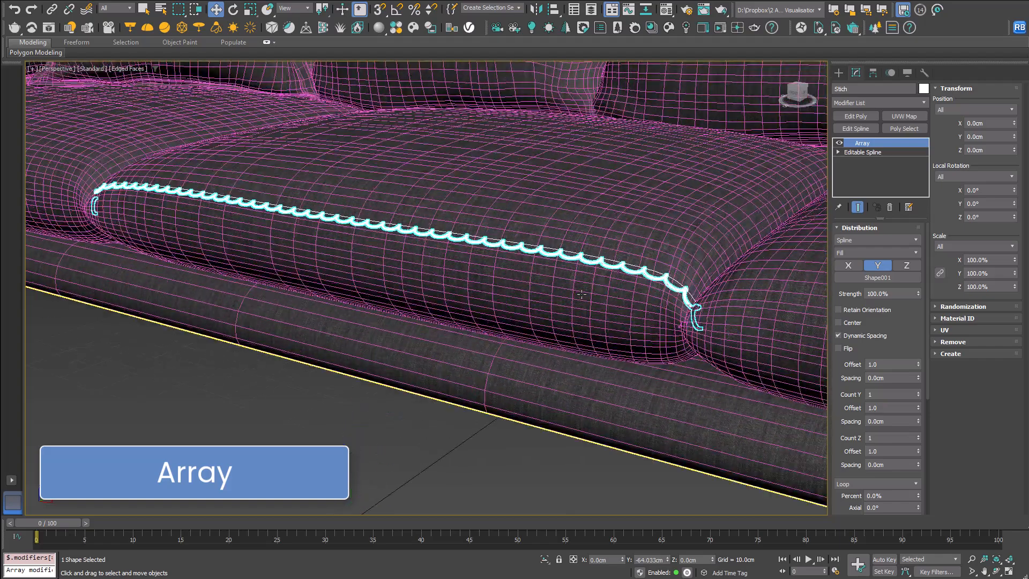
key("F4")
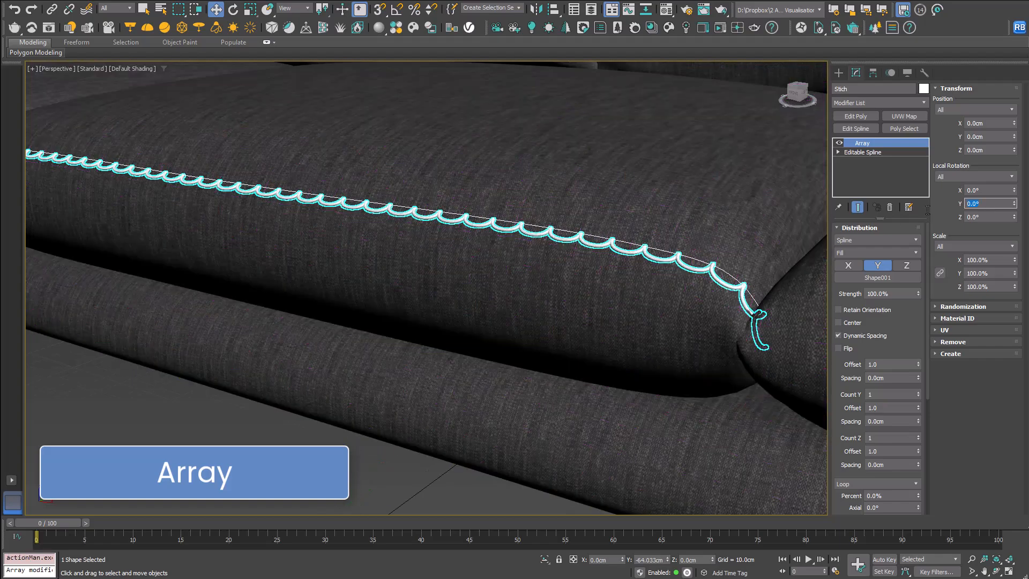
Step: Set the array's local Y rotation to 60° and its X position to 0.7 cm, then deselect the stitches
type("60")
key("Return")
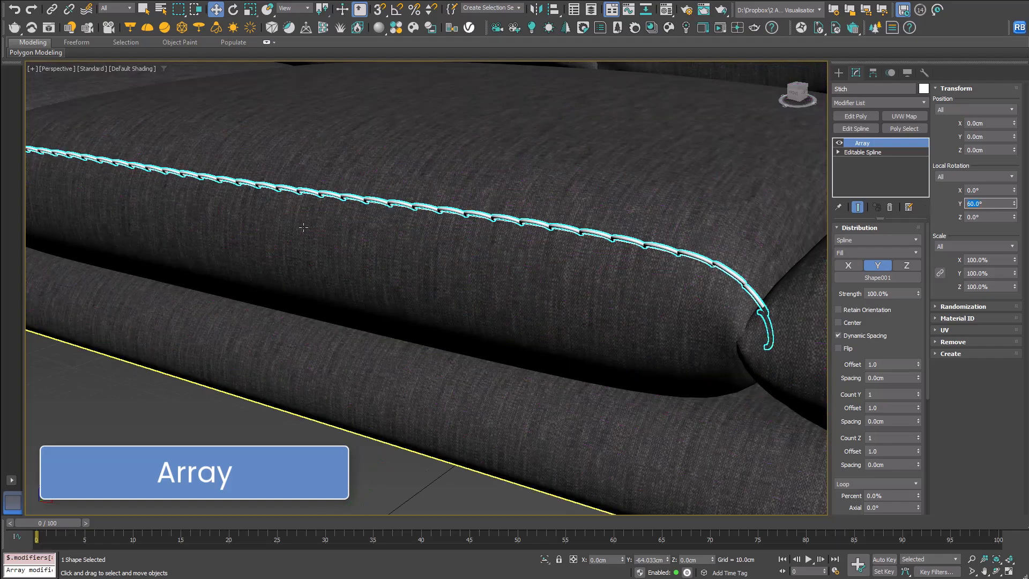
left_click(988, 124)
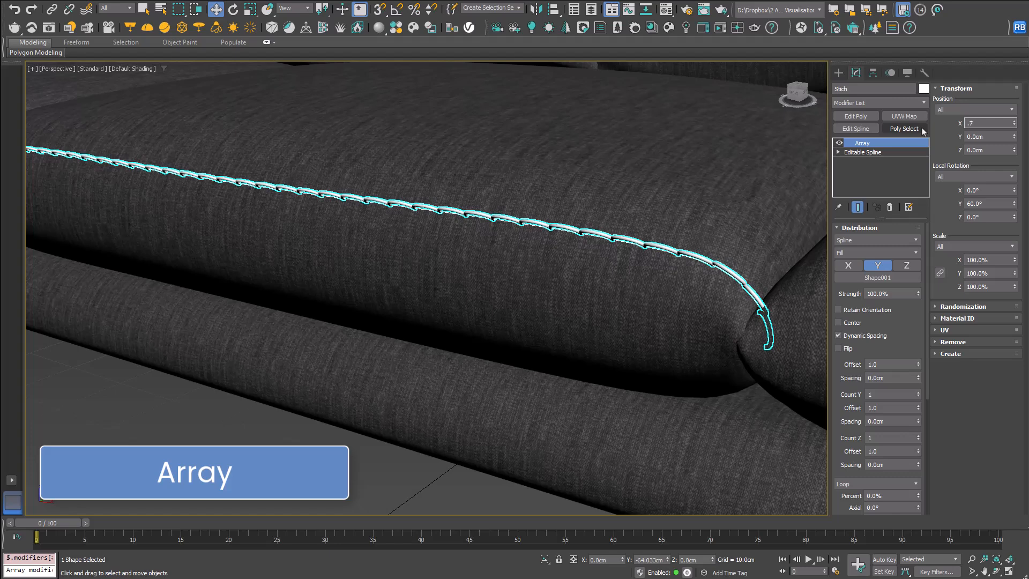
left_click(445, 254)
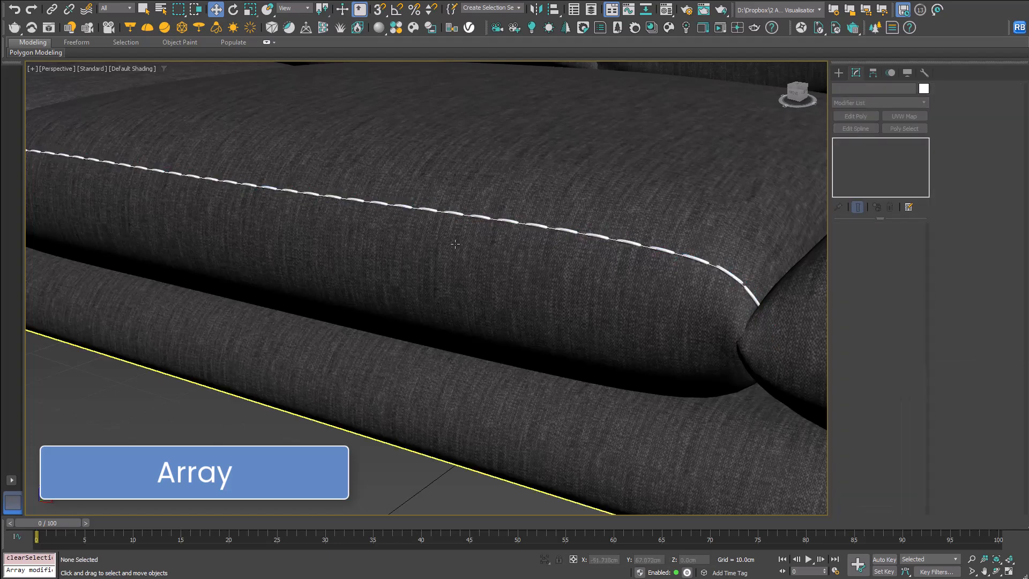
Step: Hide the guide curve running through the stitches on the seat cushion
scroll(542, 233, "up", 10)
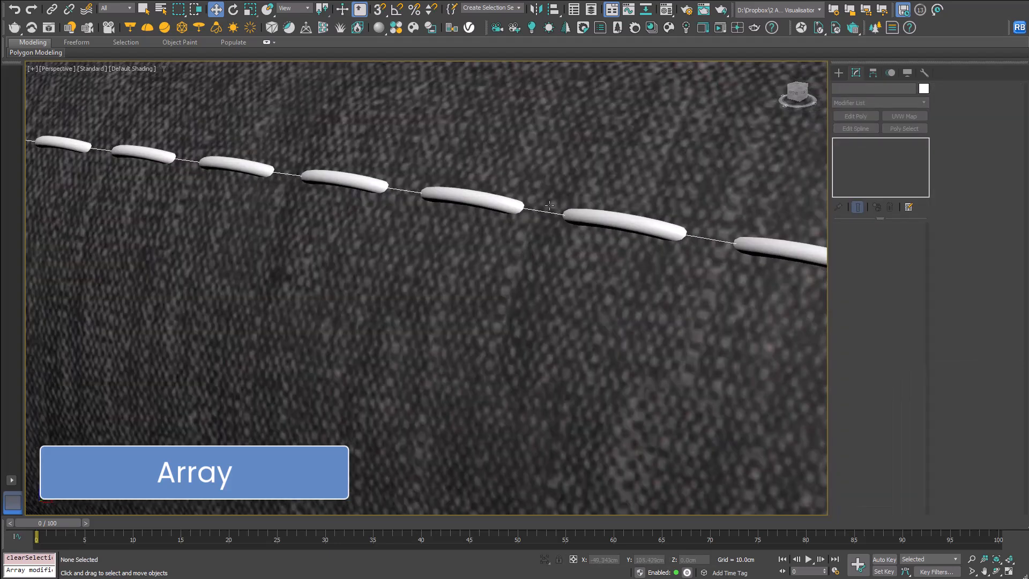
left_click(545, 211)
right_click(545, 211)
left_click(574, 171)
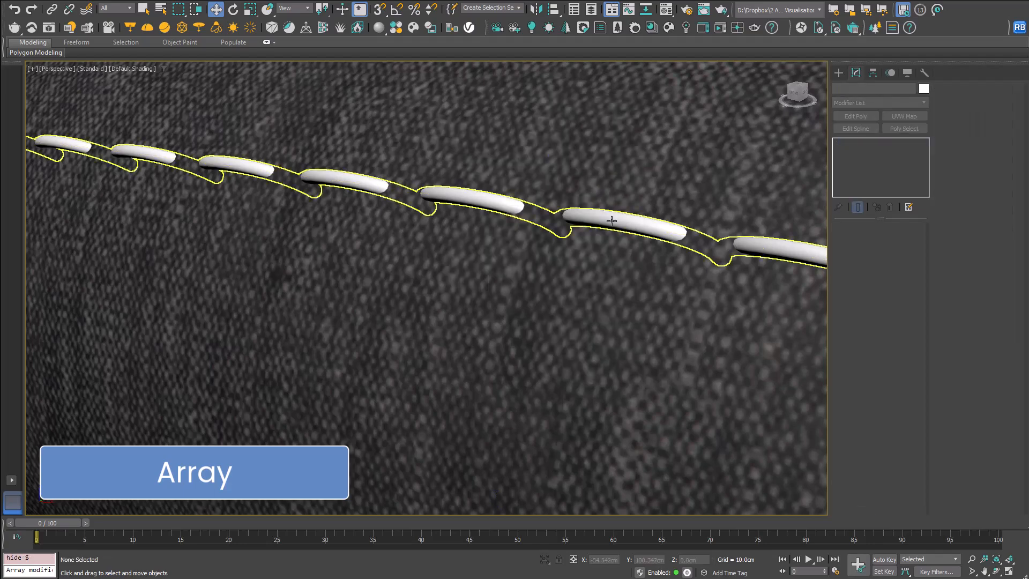
scroll(616, 227, "down", 8)
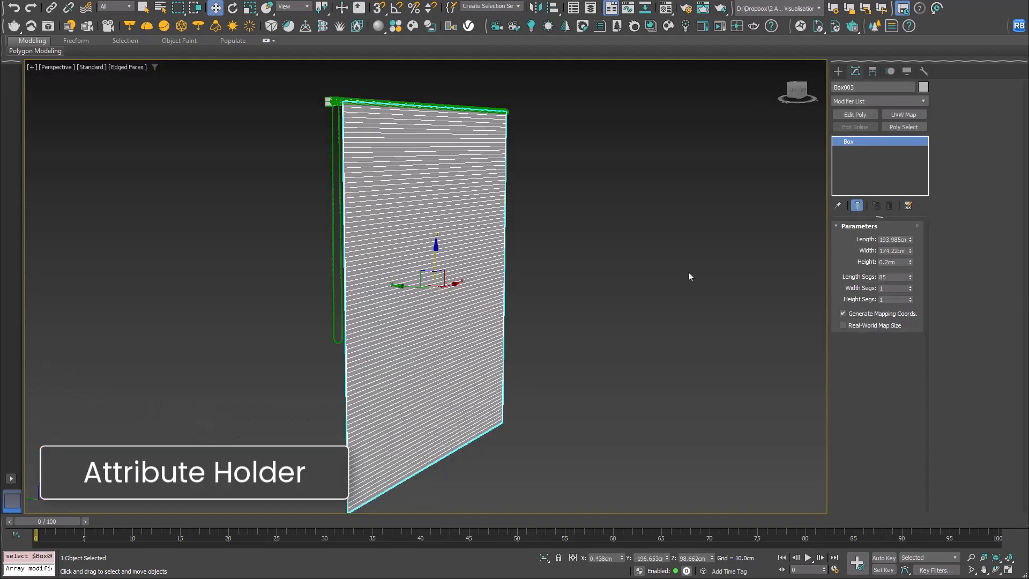
left_click(911, 102)
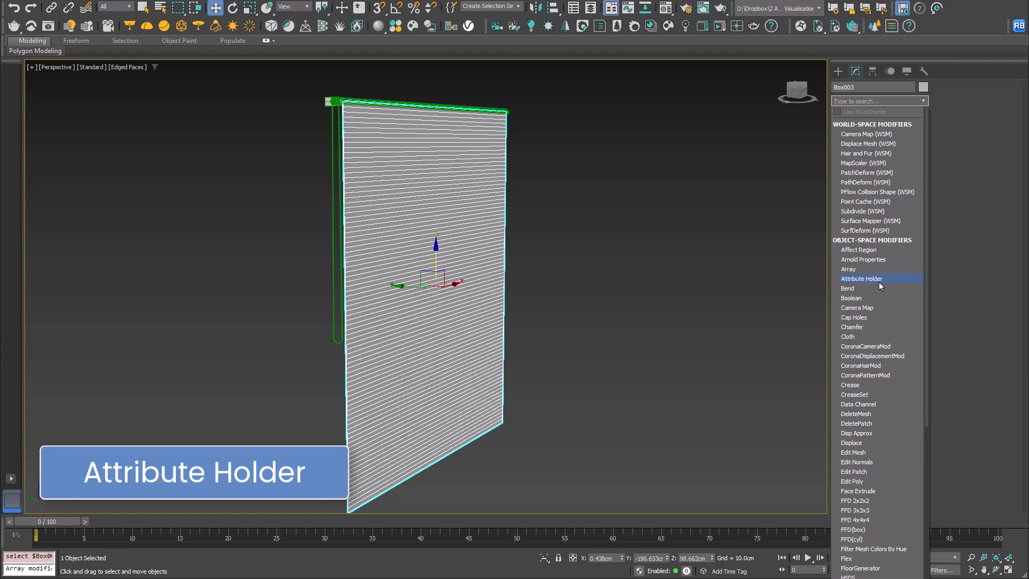
left_click(425, 183)
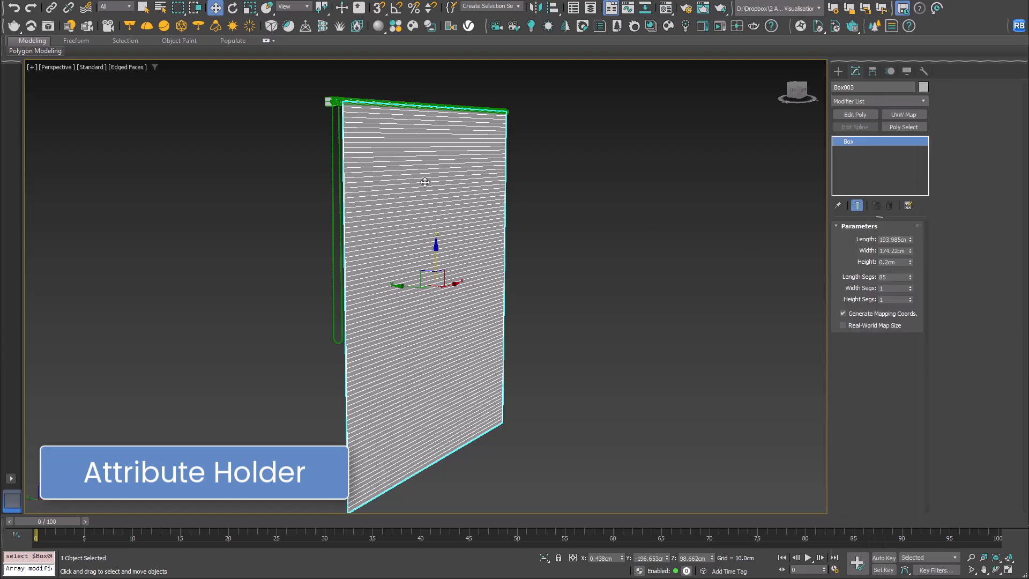
middle_click_drag(359, 149, 375, 154, "alt")
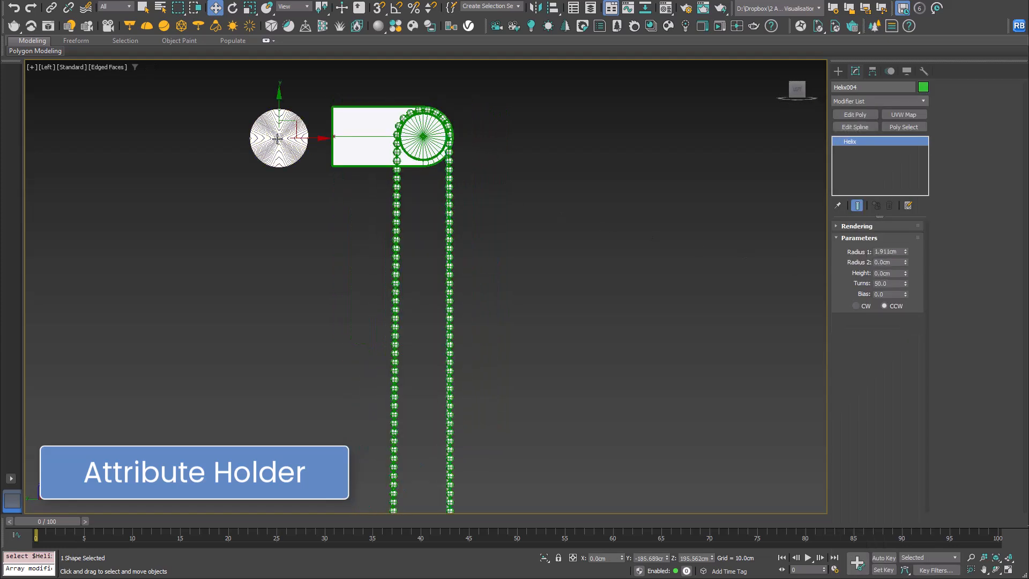
scroll(274, 141, "up", 8)
middle_click_drag(300, 103, 344, 276)
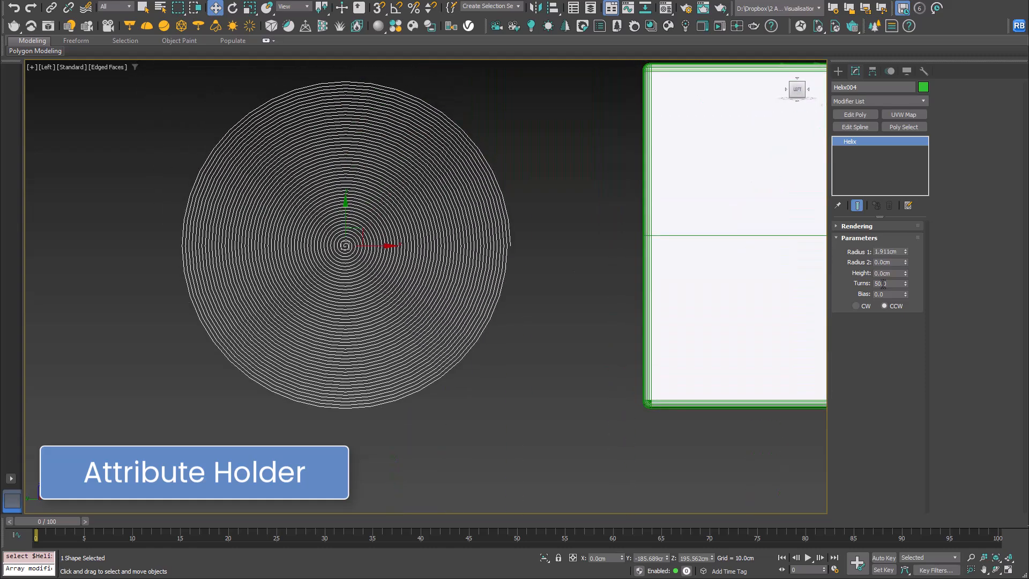
scroll(448, 229, "down", 4)
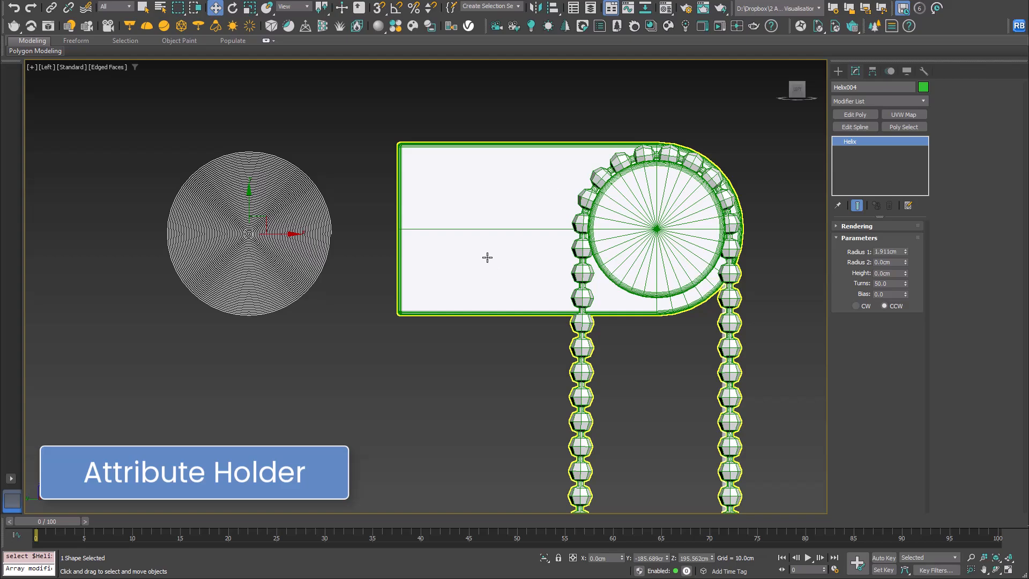
Step: Switch to wireframe display and move the helix spiral over to the blind's roller, aligning its outer end with the hanging chain
key("F3")
left_click_drag(287, 236, 686, 238)
scroll(680, 231, "up", 5)
middle_click_drag(674, 222, 615, 158)
left_click_drag(251, 171, 236, 171)
Step: Add an Edit Spline modifier to the helix and lower the spiral's outer end vertex to Z 0 cm
left_click(858, 127)
left_click(864, 242)
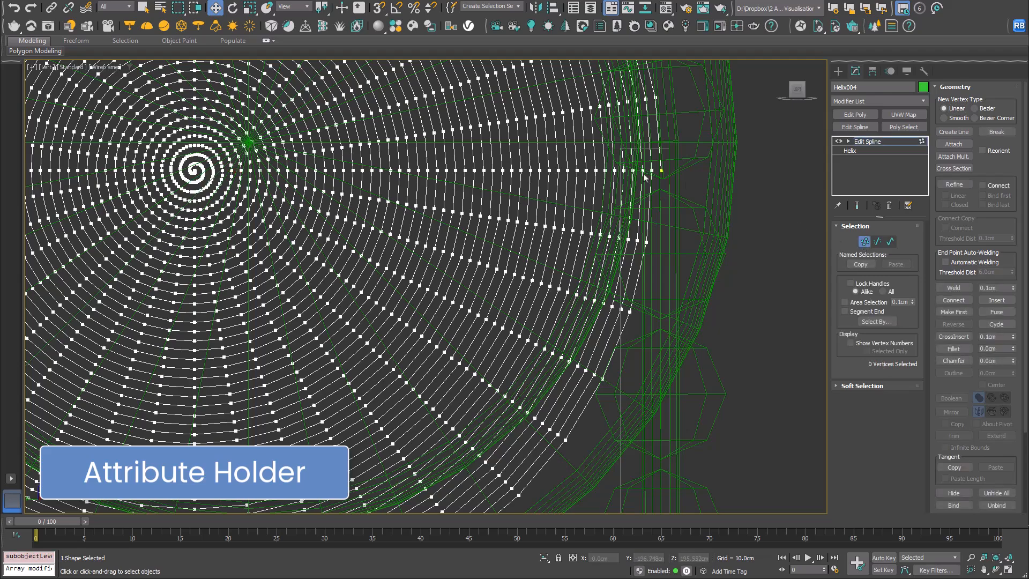
left_click(663, 171)
scroll(662, 172, "down", 10)
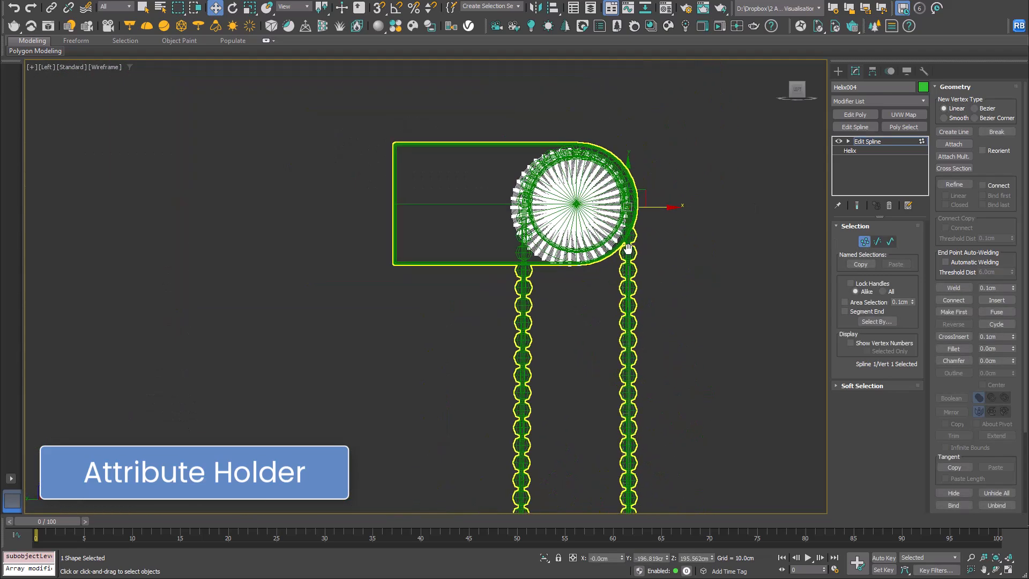
middle_click_drag(565, 215, 526, 226, "alt")
scroll(538, 145, "down", 7)
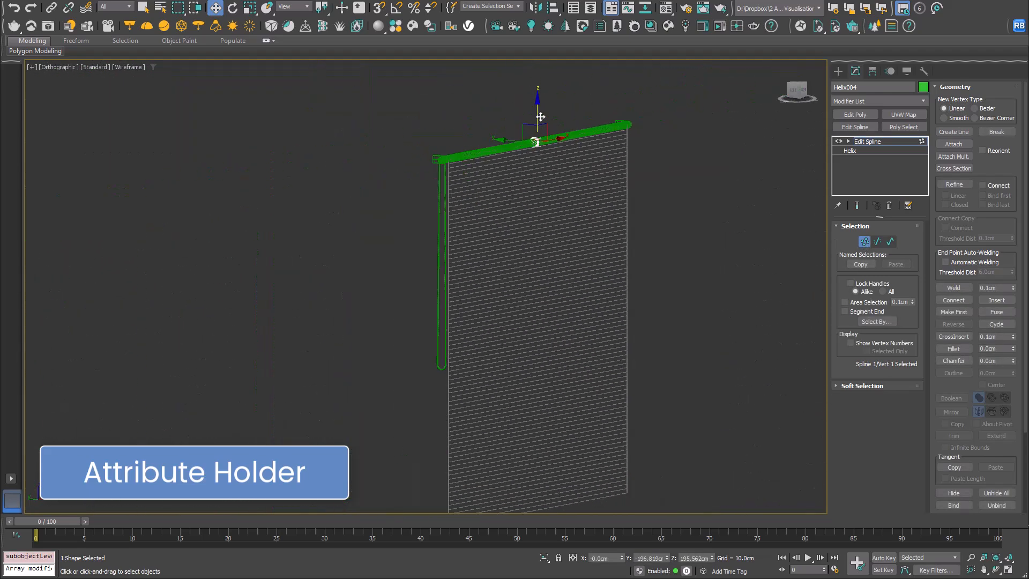
right_click(713, 558)
middle_click_drag(621, 442, 656, 316)
middle_click_drag(570, 279, 594, 128, "alt")
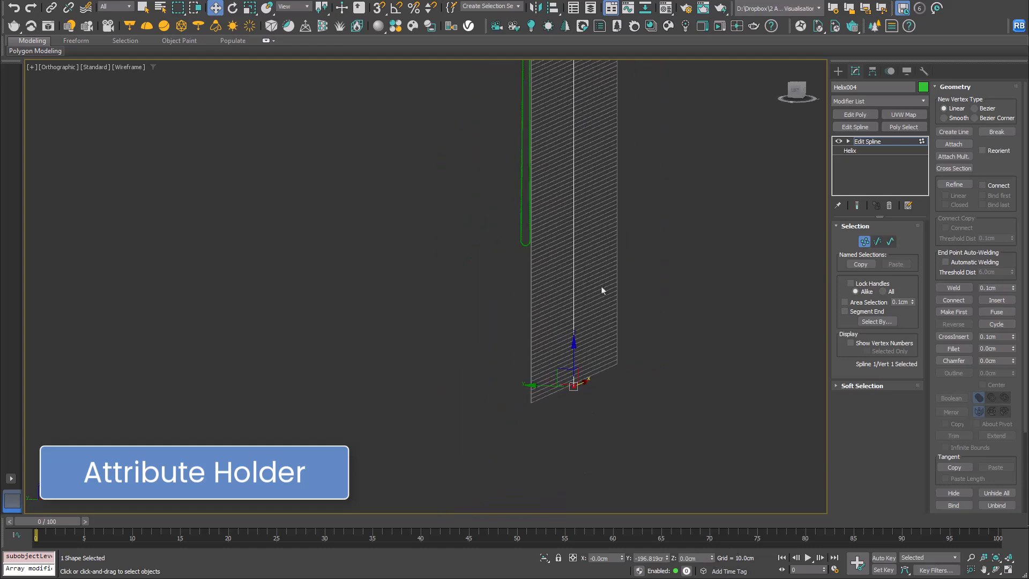
middle_click_drag(619, 236, 576, 314)
Step: Apply PathDeform (WSM) to the blind panel with the helix as its path, and move the panel to the path
key("p")
key("z")
key("1")
key("z")
middle_click_drag(480, 217, 508, 225)
scroll(501, 225, "down", 4)
left_click(490, 218)
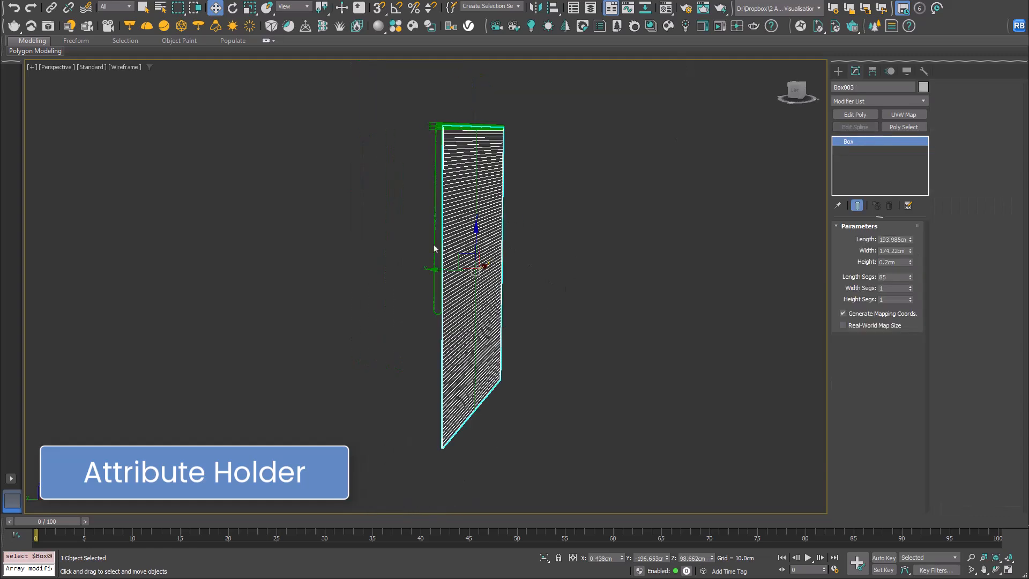
left_click(904, 101)
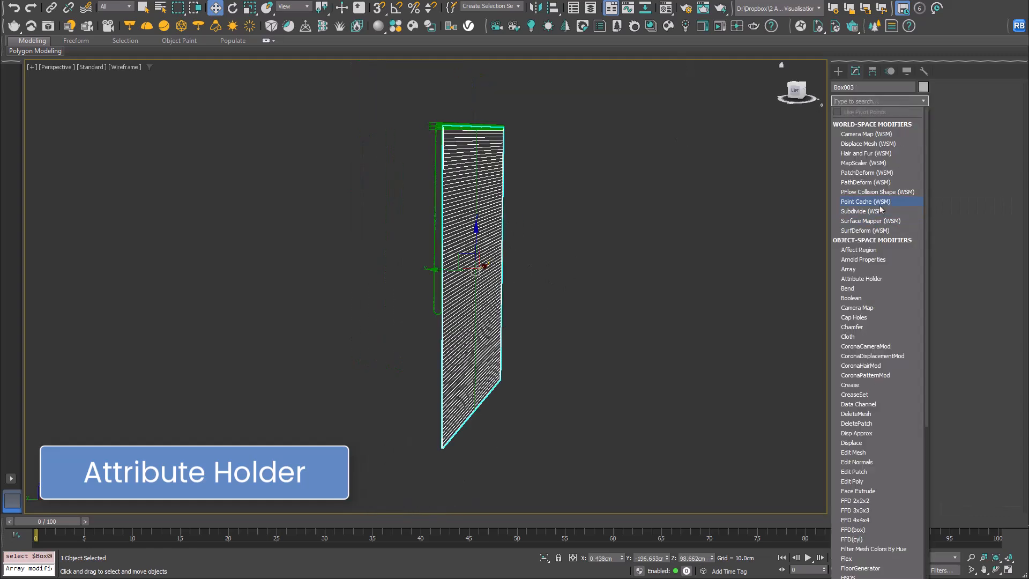
left_click(884, 182)
left_click(877, 256)
left_click(471, 126)
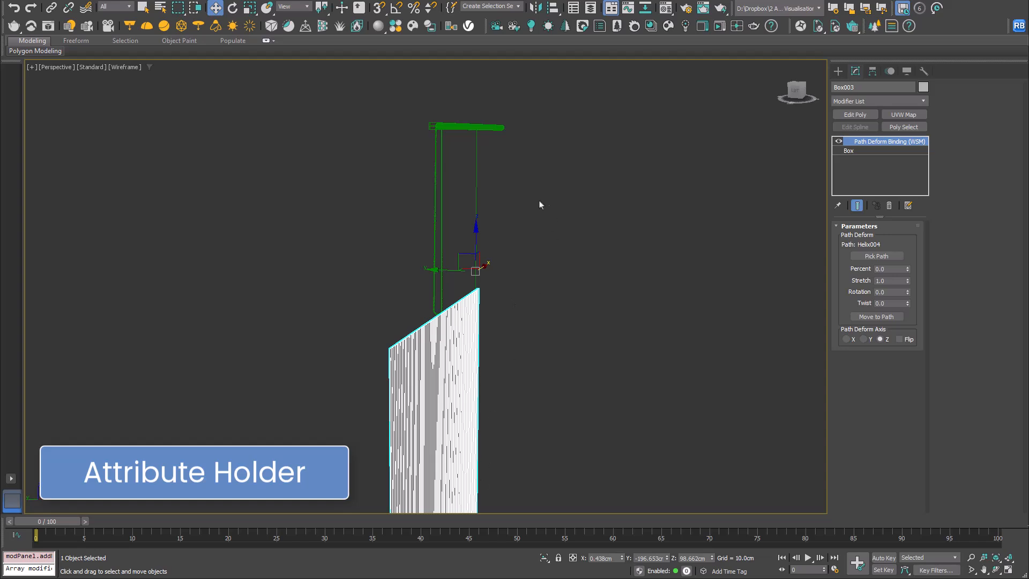
left_click(892, 317)
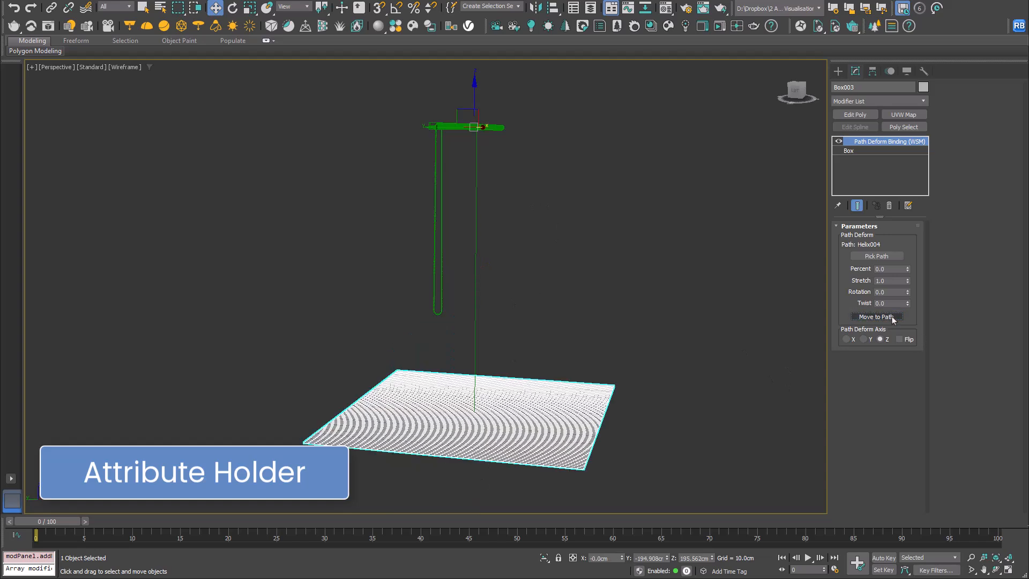
Step: Set the path deform axis to Y, try rolling the panel with Percent, and reset Percent to 0
mouse_move(908, 269)
left_mouse_down()
mouse_move(902, 217)
mouse_move(916, 329)
mouse_move(908, 271)
left_mouse_up()
right_click(907, 270)
left_click(869, 340)
mouse_move(908, 270)
left_mouse_down()
mouse_move(908, 210)
mouse_move(921, 251)
mouse_move(917, 236)
mouse_move(913, 268)
left_mouse_up()
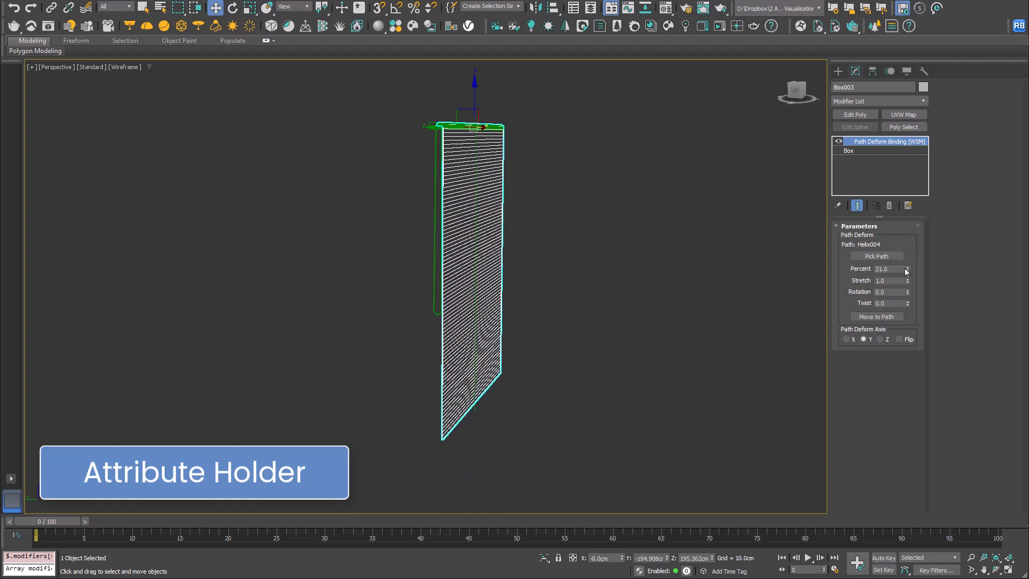
right_click(907, 272)
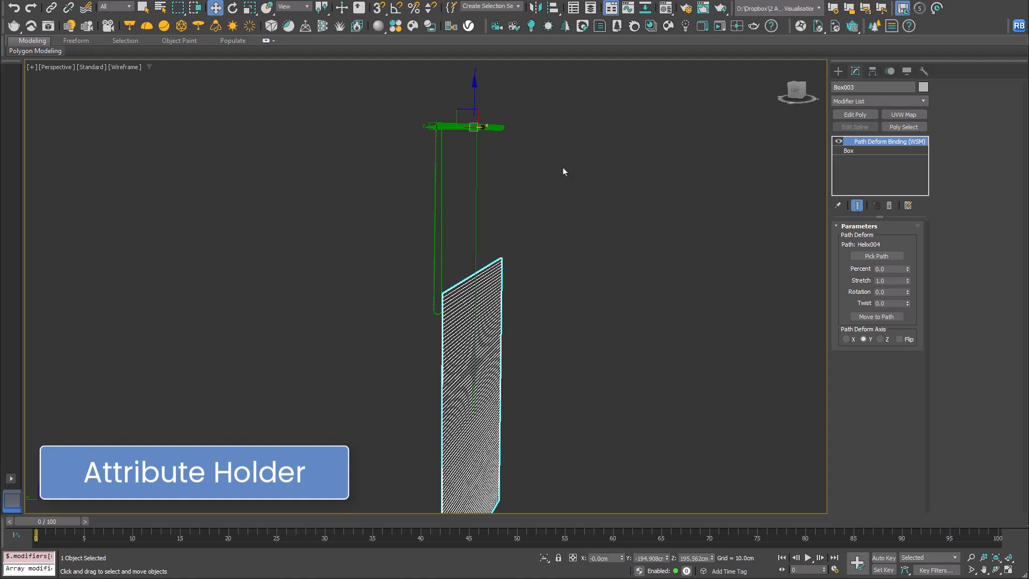
Step: Raise the blind panel in the left and front views to about Z 293.47 cm so its upper edge meets the roller
key("l")
middle_click_drag(657, 190, 426, 261)
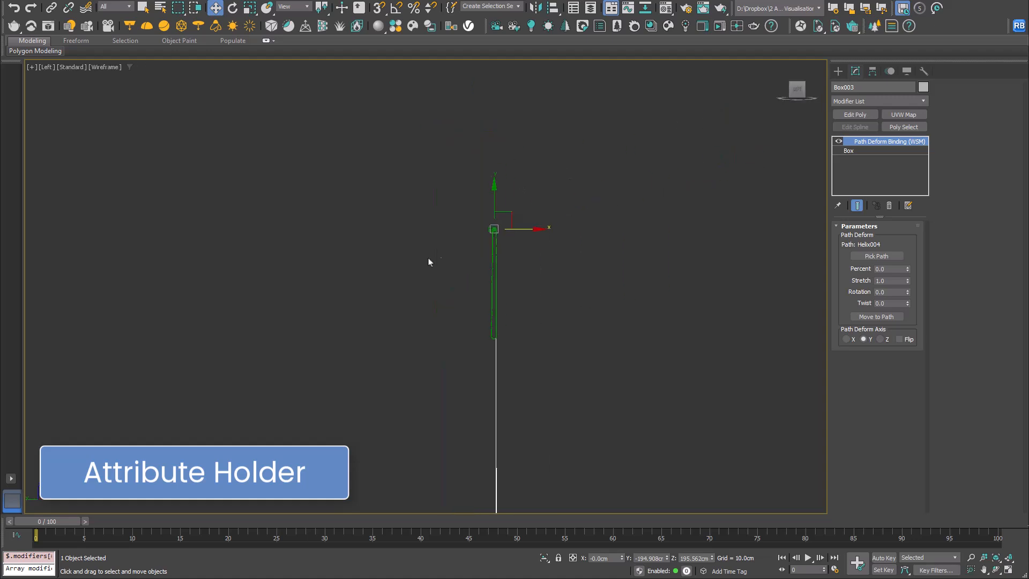
left_click_drag(503, 188, 521, 89)
key("f")
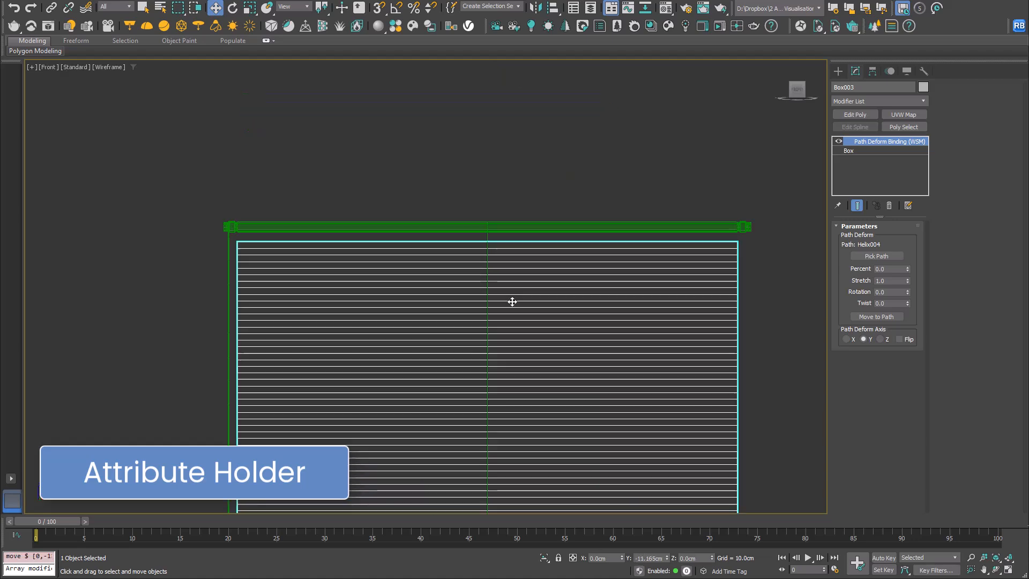
left_click_drag(513, 301, 509, 290)
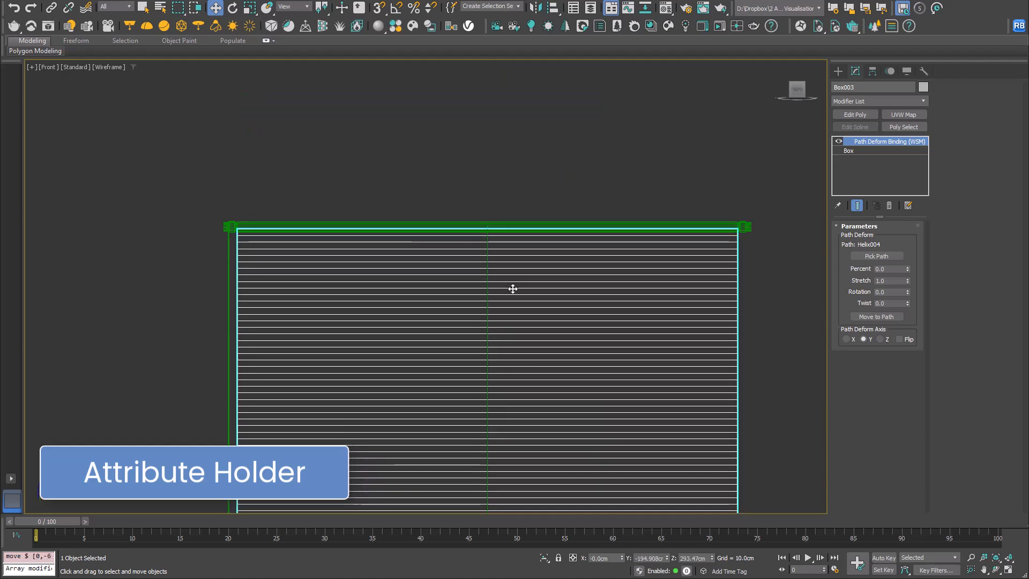
scroll(485, 230, "down", 5)
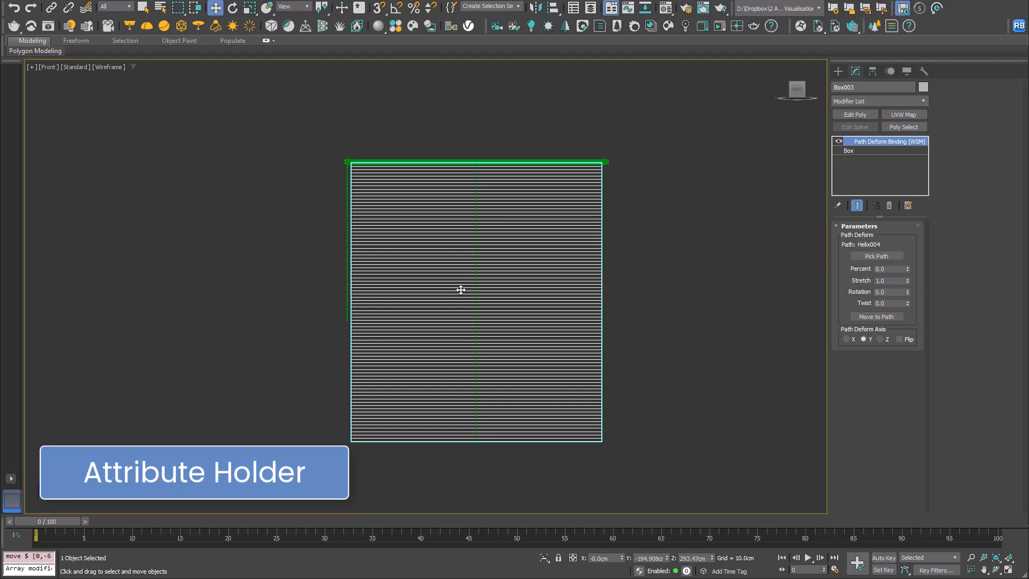
Step: Show the blind shaded in perspective and test how it rolls up by varying the path deform Percent
key("p")
mouse_move(461, 290)
middle_mouse_down("alt")
mouse_move(483, 277)
mouse_move(574, 308)
middle_mouse_up("alt")
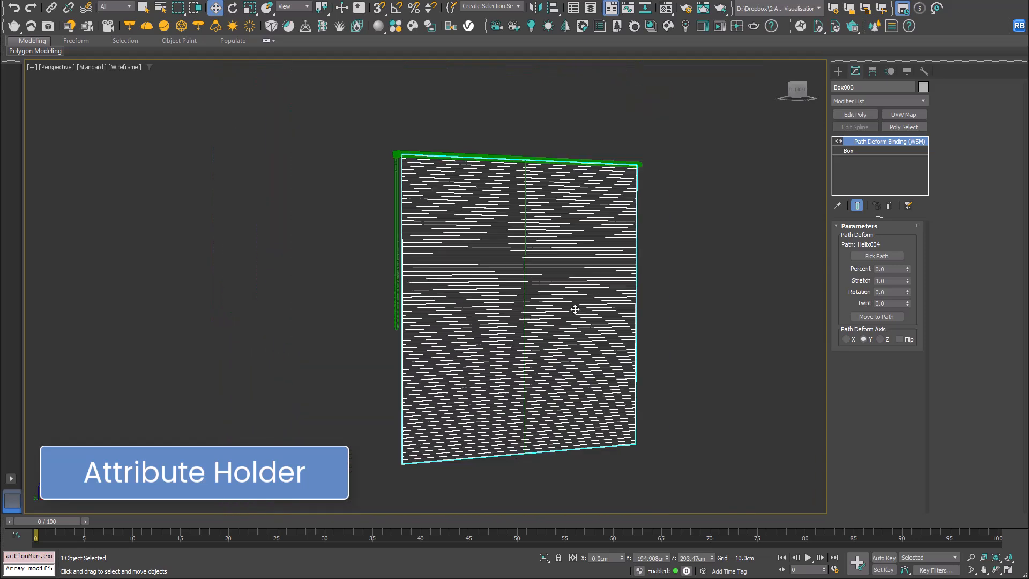
scroll(574, 308, "down", 5)
key("F3")
mouse_move(908, 269)
left_mouse_down()
mouse_move(908, 208)
mouse_move(918, 271)
left_mouse_up()
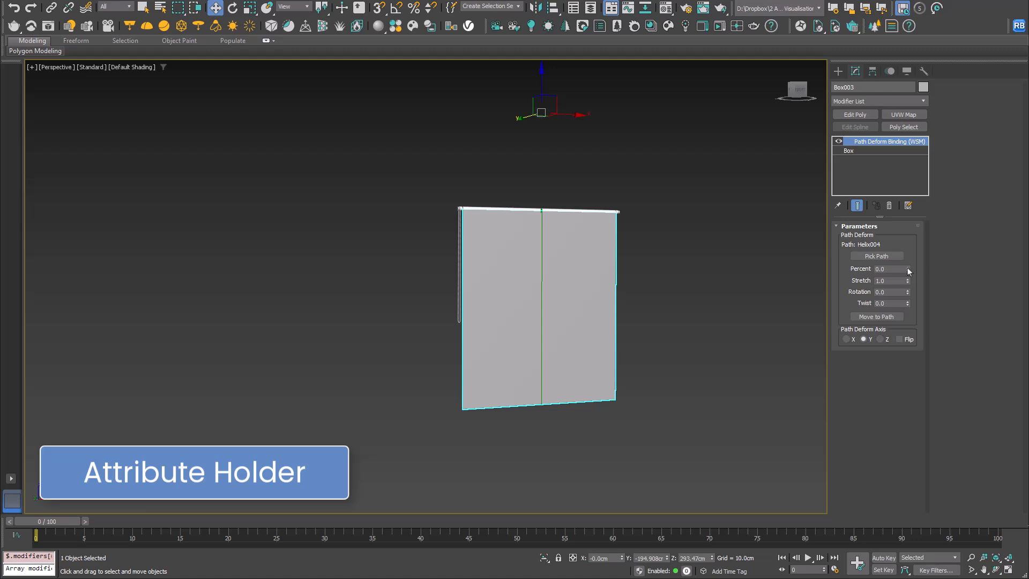
middle_click_drag(577, 300, 600, 308, "alt")
Step: Add an Attribute Holder modifier to the blind panel and open the Parameter Editor
left_click(879, 101)
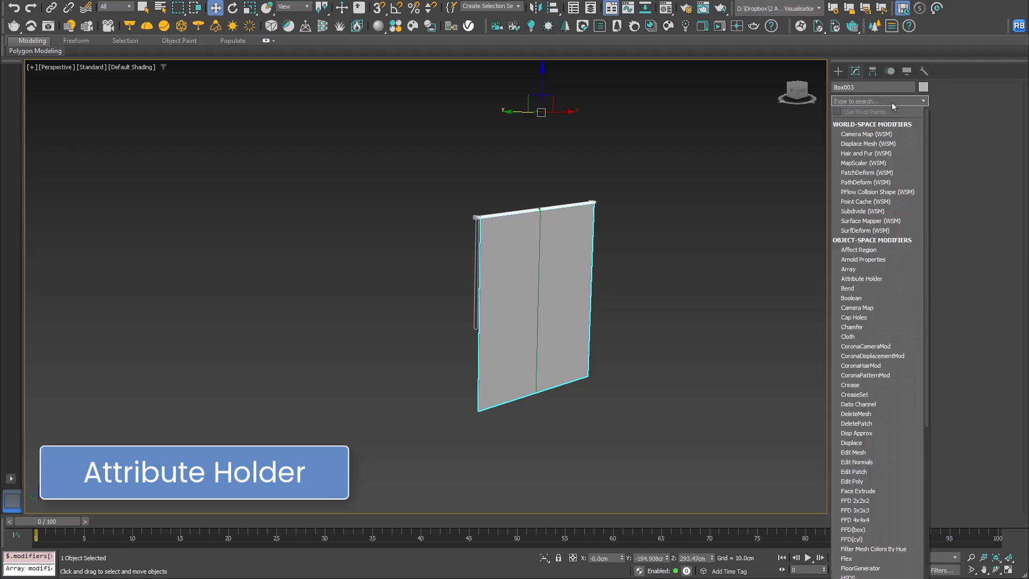
left_click(878, 279)
scroll(561, 259, "up", 6)
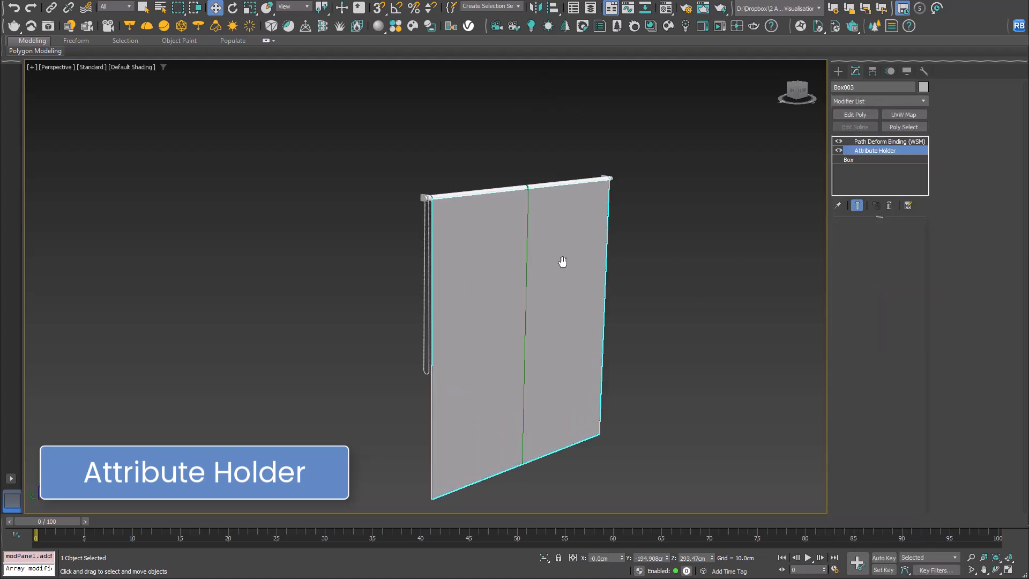
middle_click_drag(499, 301, 534, 292, "alt")
type("xe")
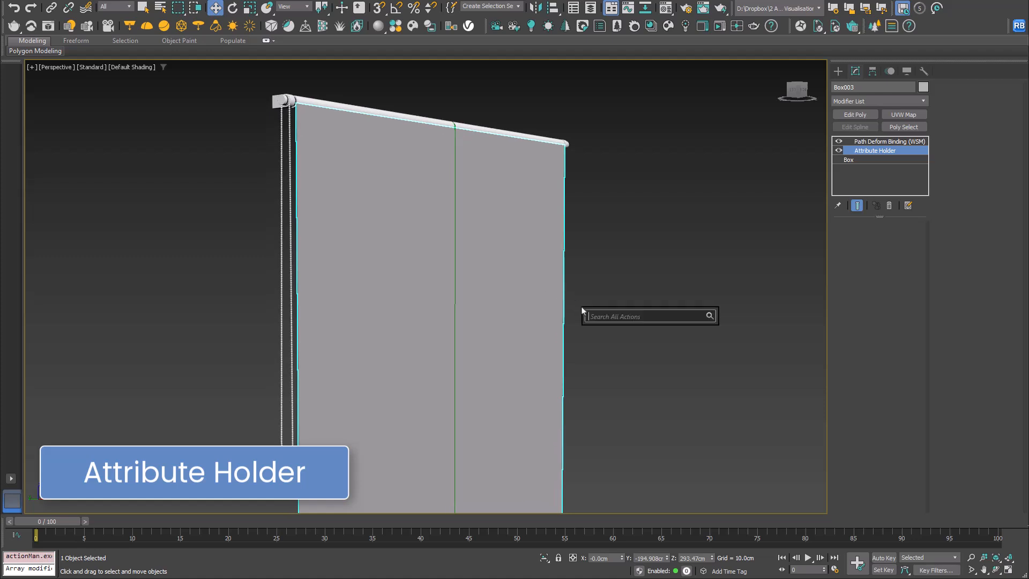
type("param")
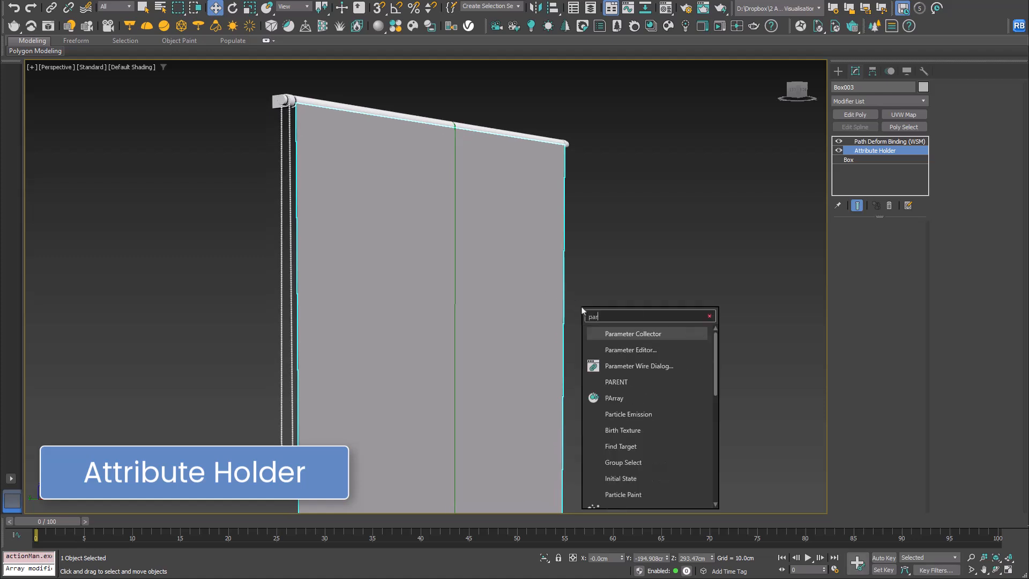
left_click(621, 351)
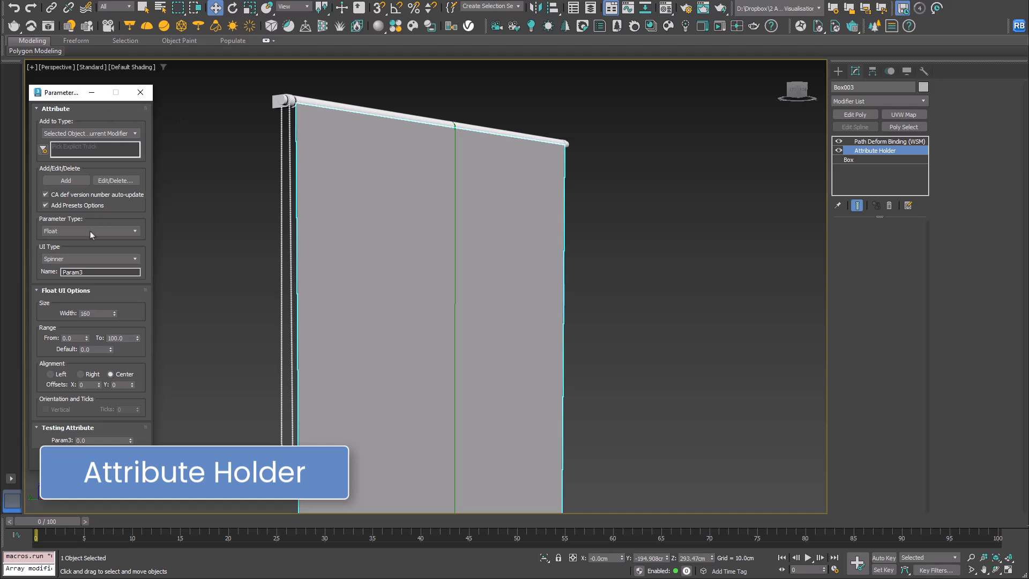
Step: Define the new float attribute as a slider named Blind with a range from 0.0 to 0.5
left_click(77, 259)
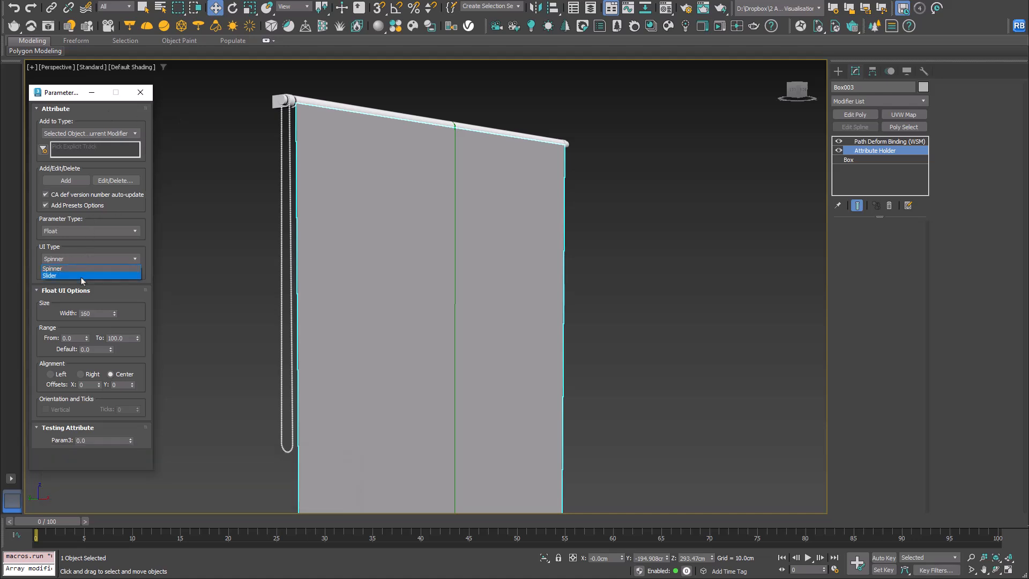
left_click(81, 276)
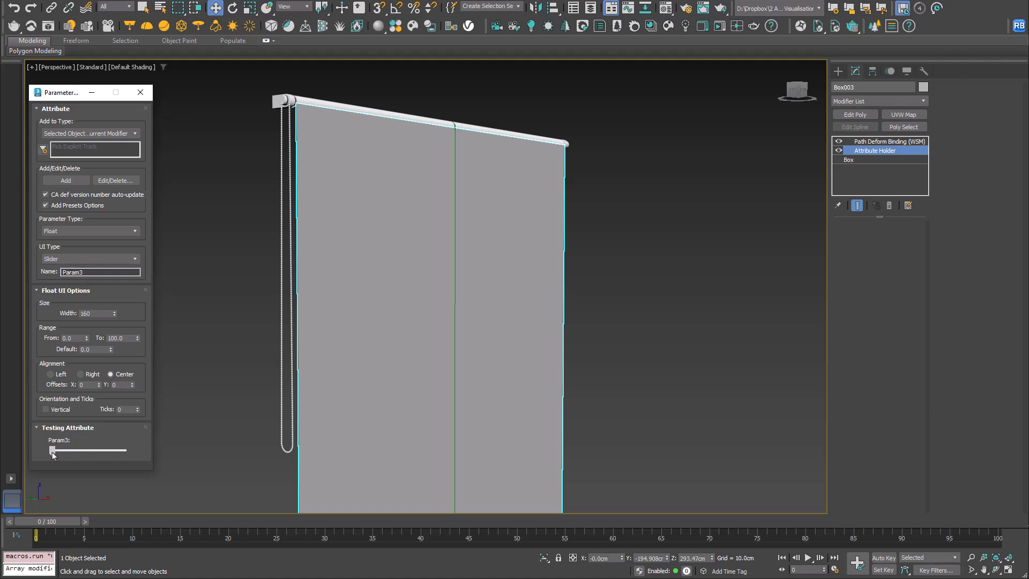
double_click(96, 272)
type("Blind")
key("Return")
double_click(124, 338)
type("0.5")
left_click(487, 269)
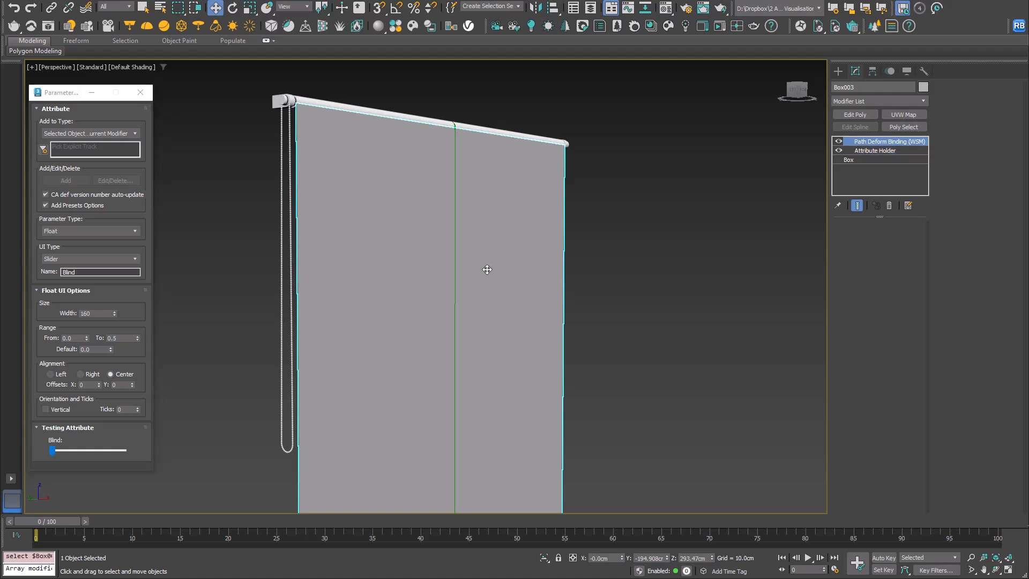
Step: Add the Blind slider to the Attribute Holder modifier, collapse the custom attribute presets, and try the slider
mouse_move(907, 273)
left_mouse_down()
mouse_move(911, 216)
mouse_move(934, 276)
left_mouse_up()
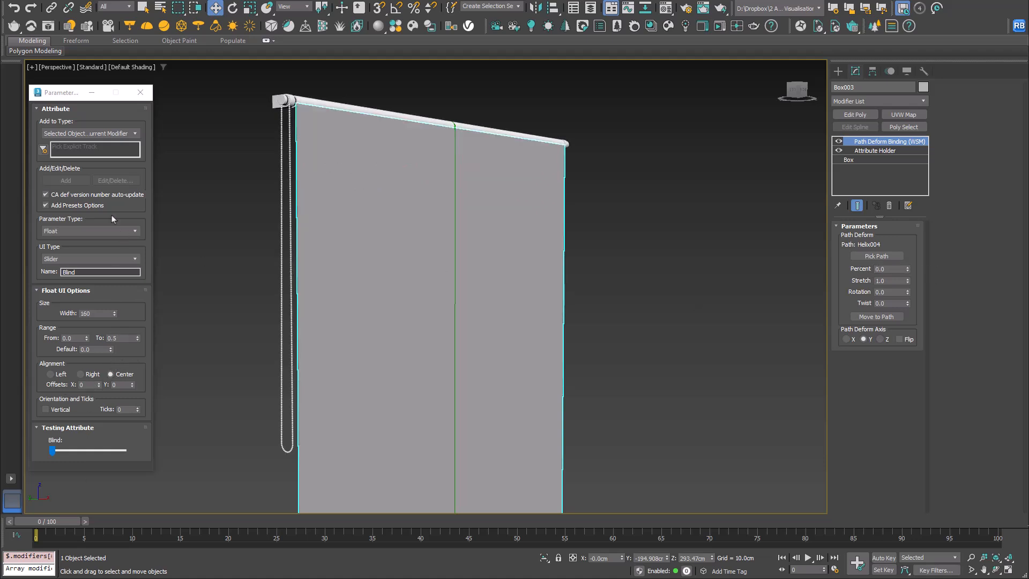
left_click(881, 151)
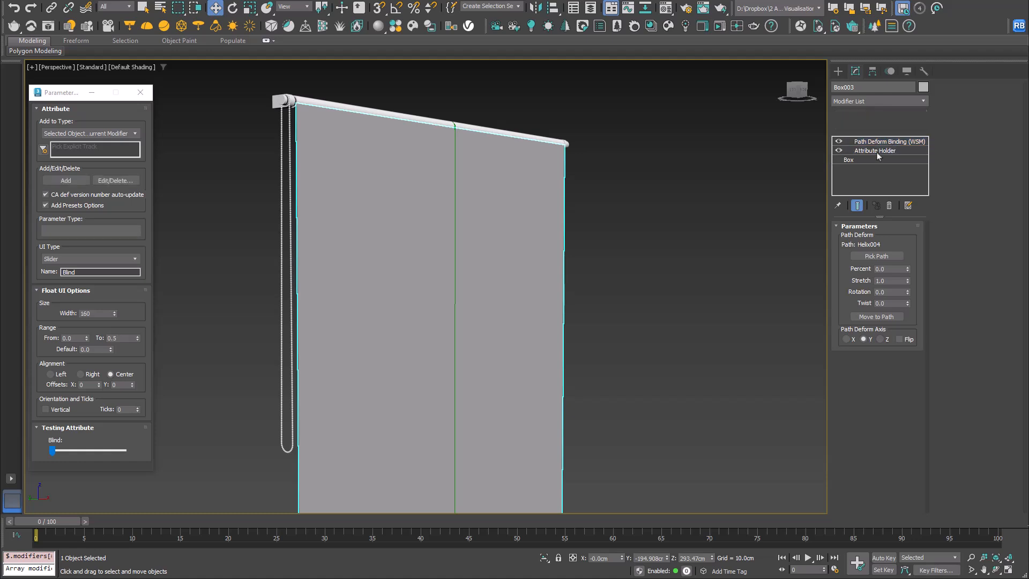
left_click(66, 180)
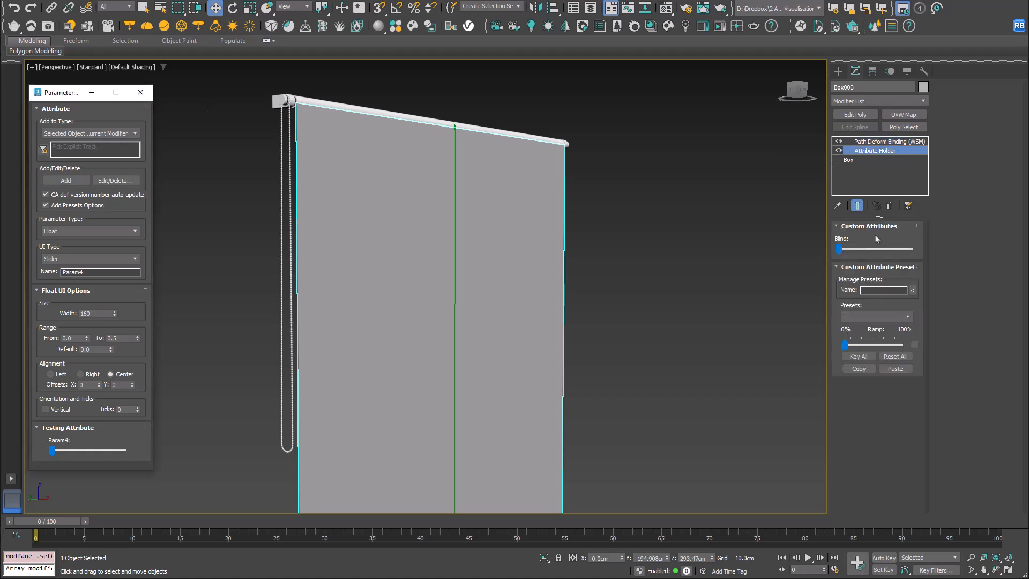
left_click(841, 267)
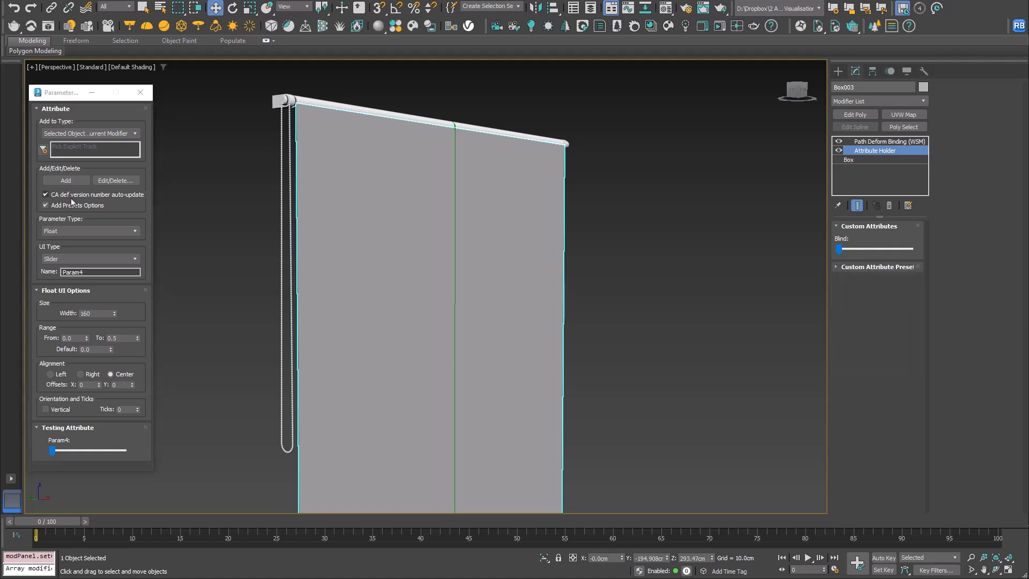
mouse_move(839, 248)
left_mouse_down()
mouse_move(911, 248)
mouse_move(840, 249)
left_mouse_up()
Step: Start wiring parameters on the blind panel, taking the Attribute Holder's custom attribute blind as the source parameter
right_click(526, 273)
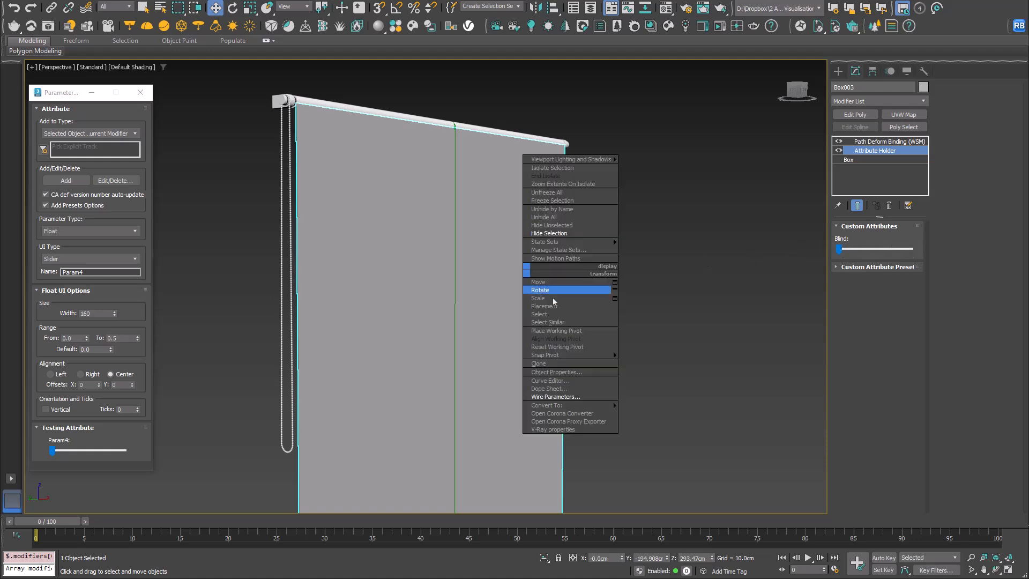
scroll(435, 306, "down", 3)
right_click(436, 306)
left_click(479, 433)
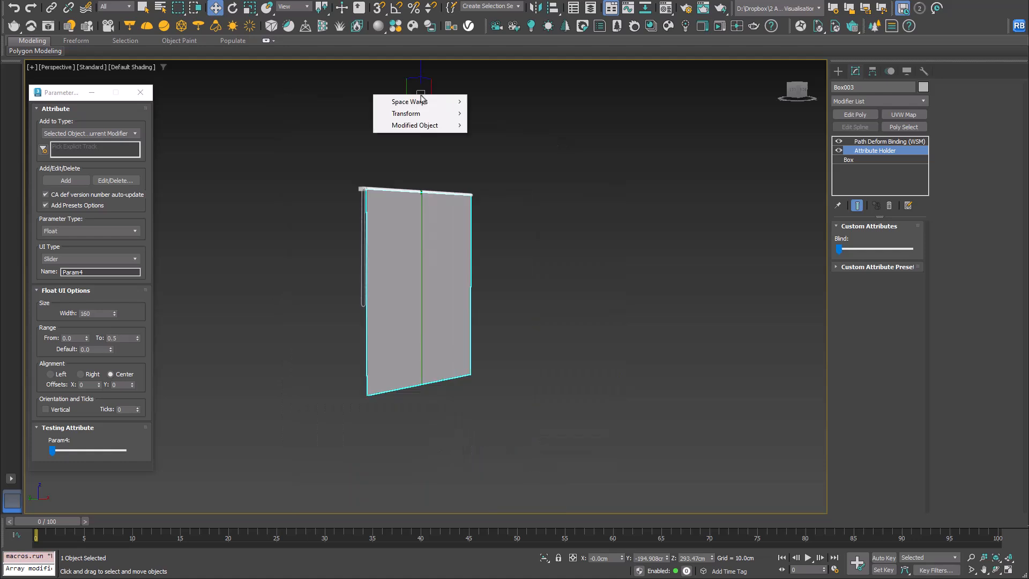
mouse_move(438, 102)
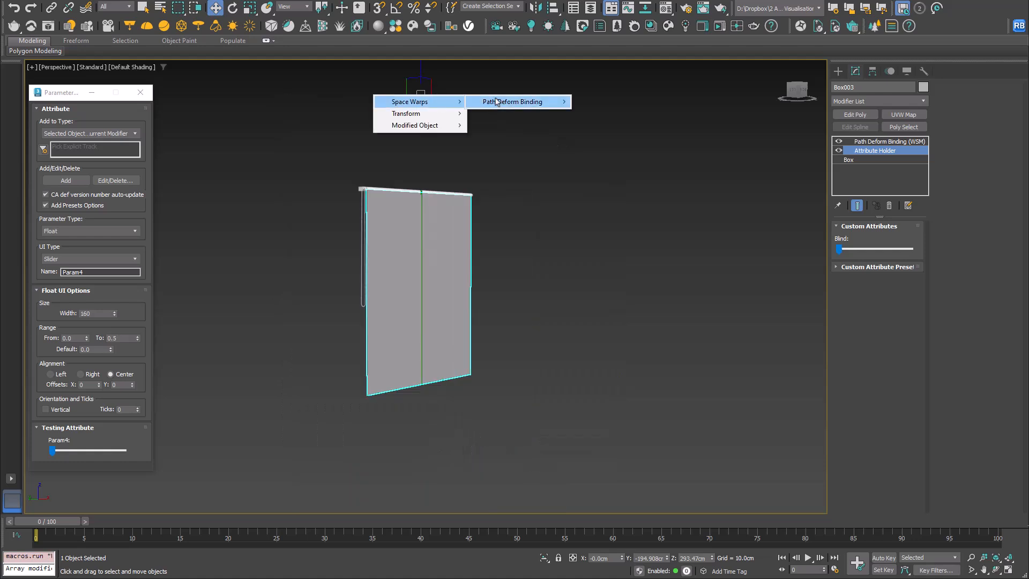
mouse_move(498, 102)
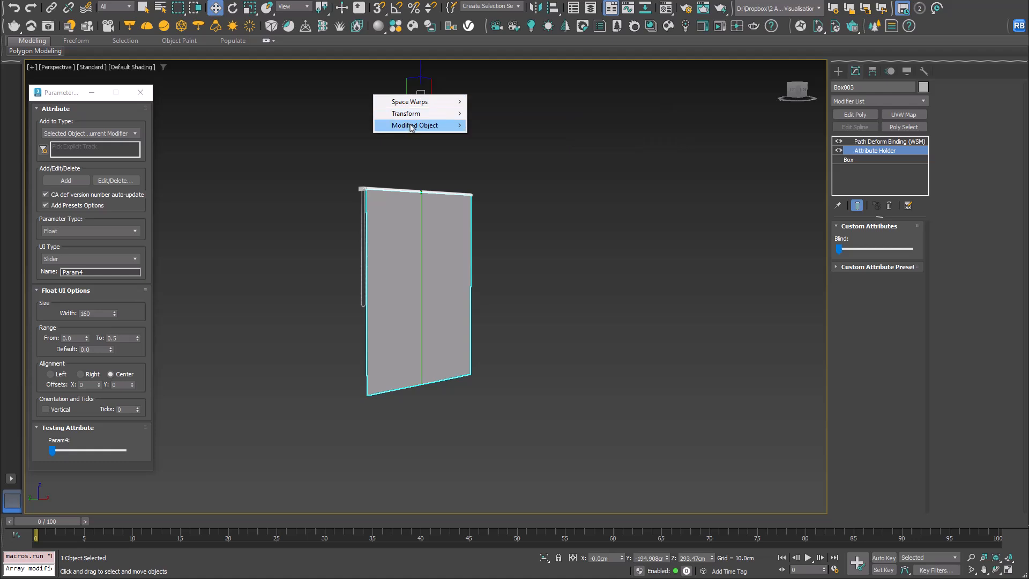
mouse_move(467, 129)
mouse_move(501, 129)
mouse_move(625, 131)
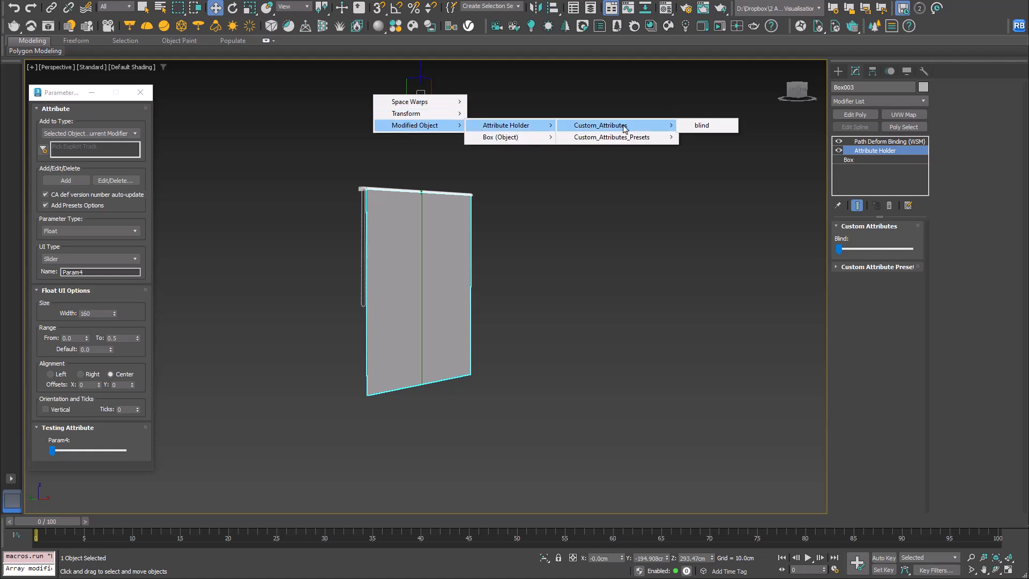
left_click(702, 126)
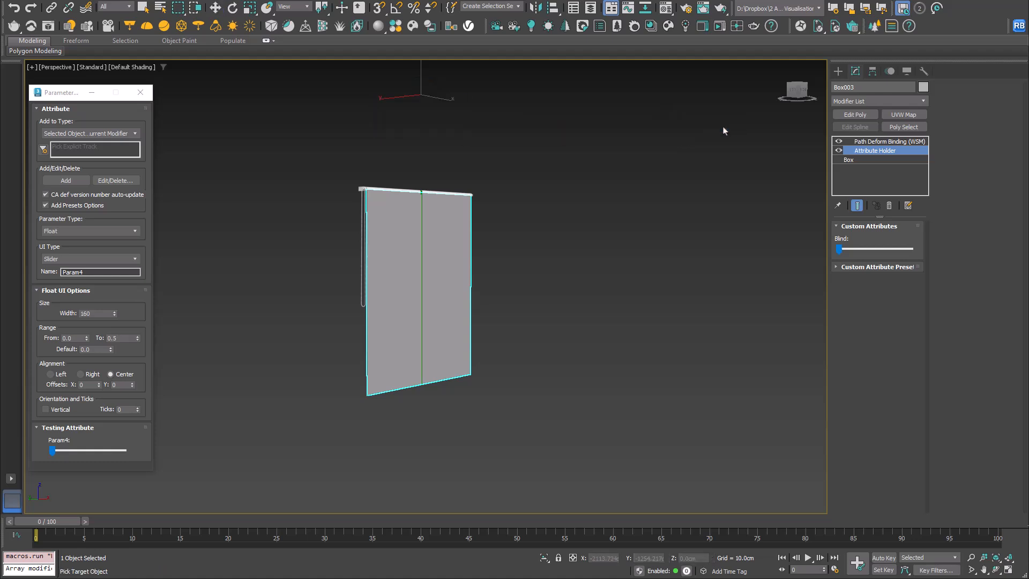
Step: Wire the blind attribute one-way to the panel's own Path Deform Binding parameter Percent along path
left_click(406, 261)
mouse_move(410, 271)
mouse_move(471, 274)
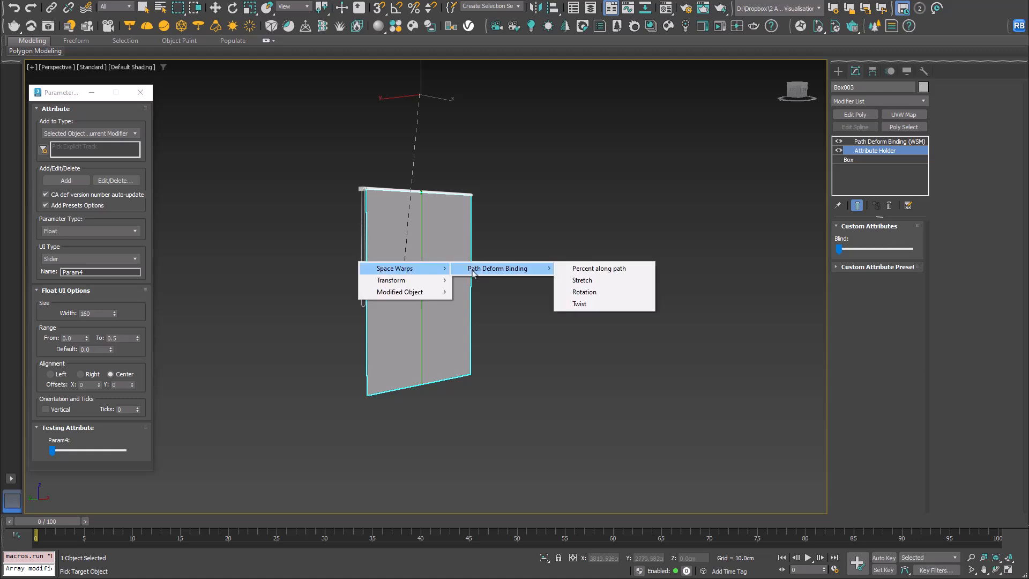
left_click(599, 268)
left_click(655, 339)
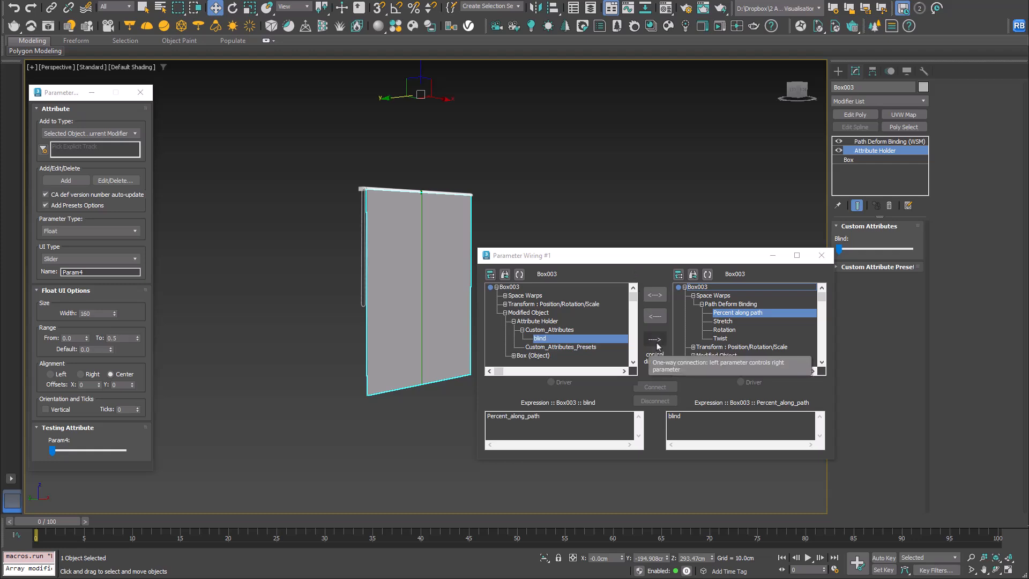
left_click(665, 389)
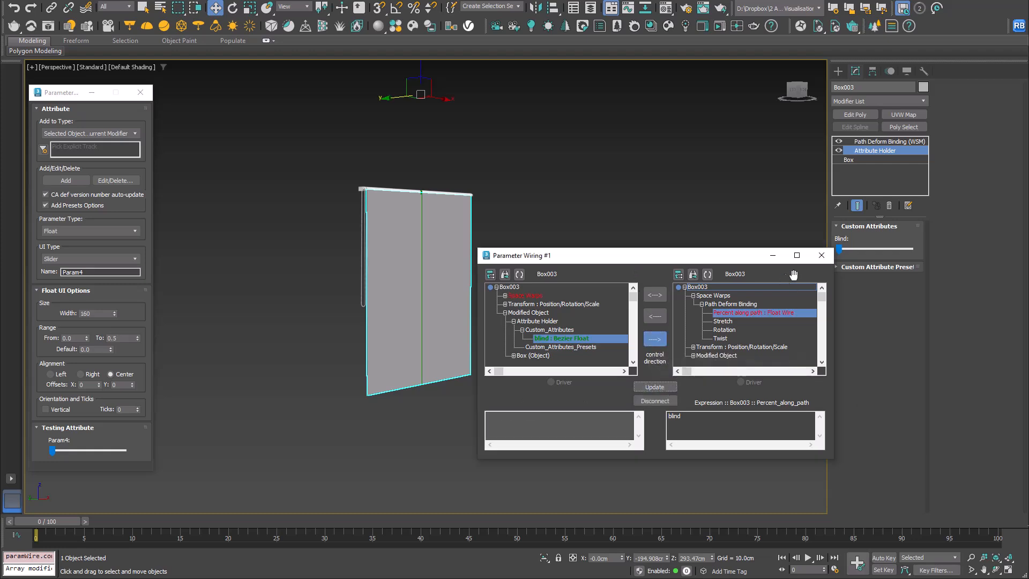
Step: Move the Parameter Wiring dialog out of the way and test rolling the blind with the wired Blind slider
left_click_drag(683, 260, 151, 331)
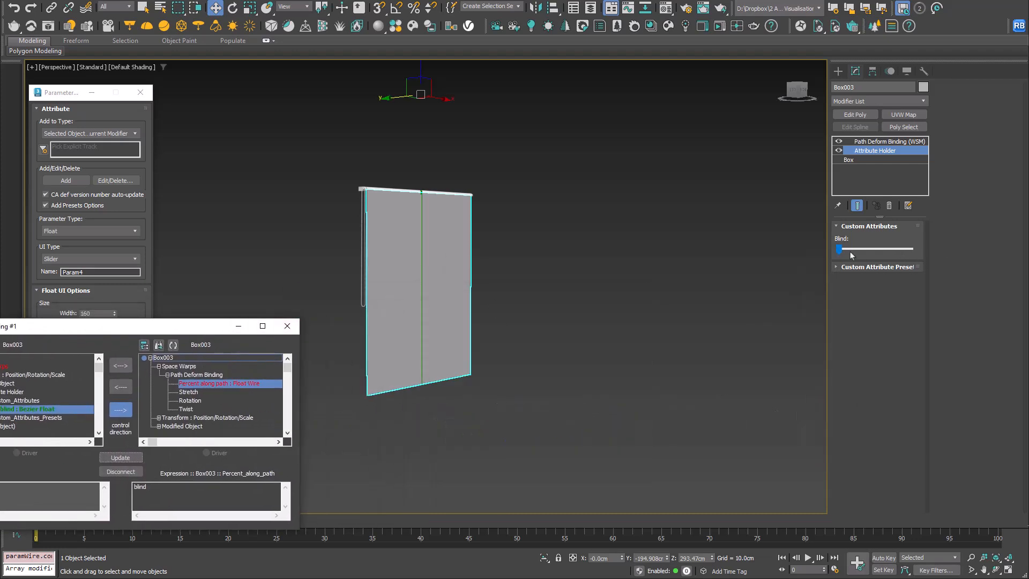
left_click_drag(839, 250, 700, 253)
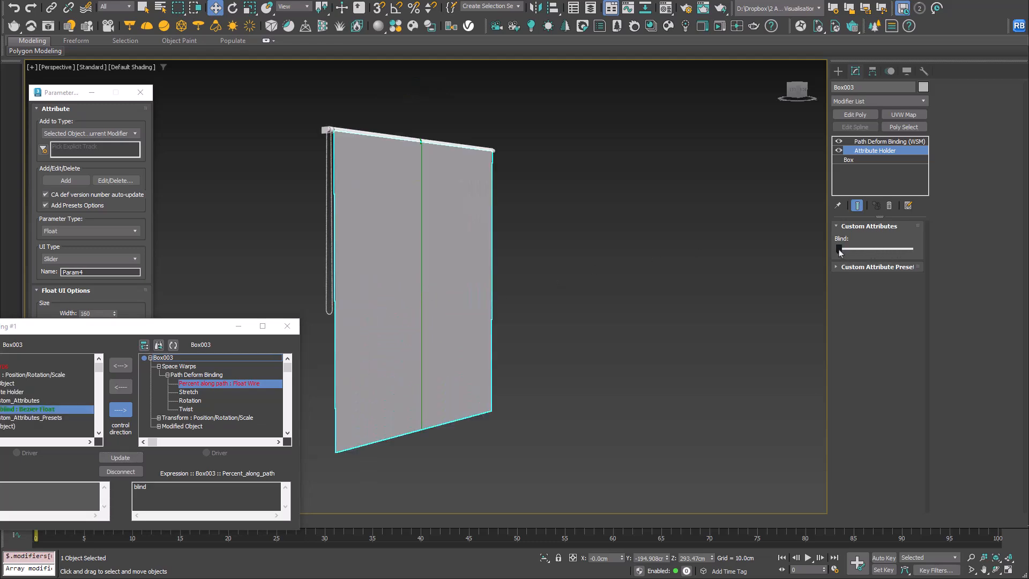
left_click_drag(839, 250, 908, 249)
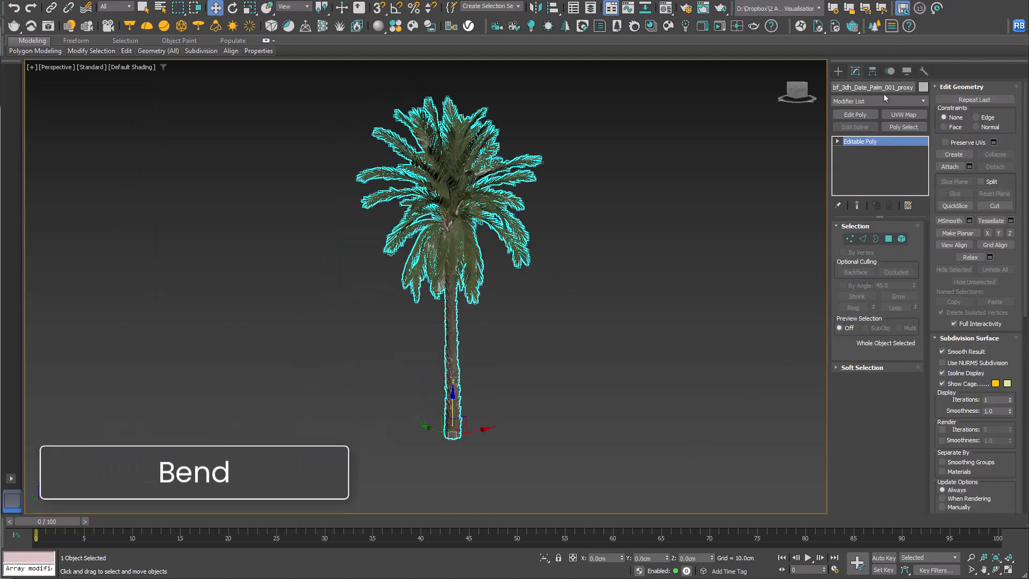
Step: Add a Bend modifier to the date palm and set its bend Angle to 74.5 on the Z axis
left_click(879, 100)
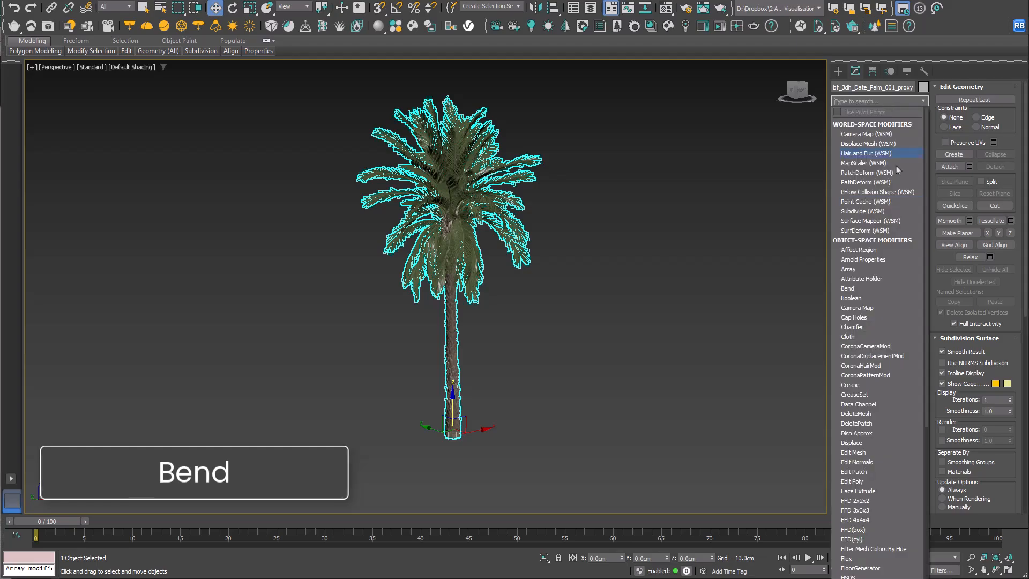
left_click(870, 291)
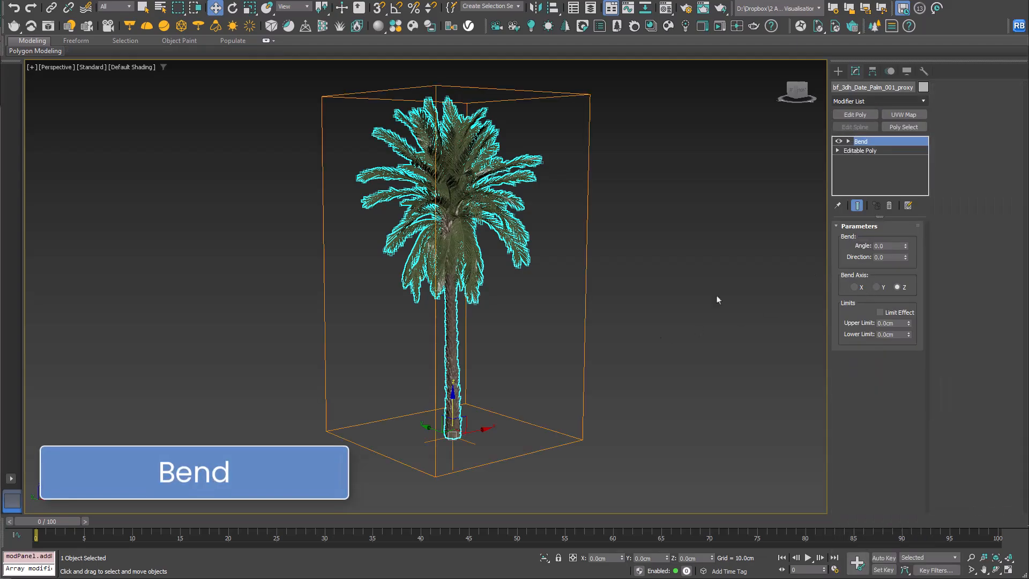
left_click_drag(905, 247, 928, 173)
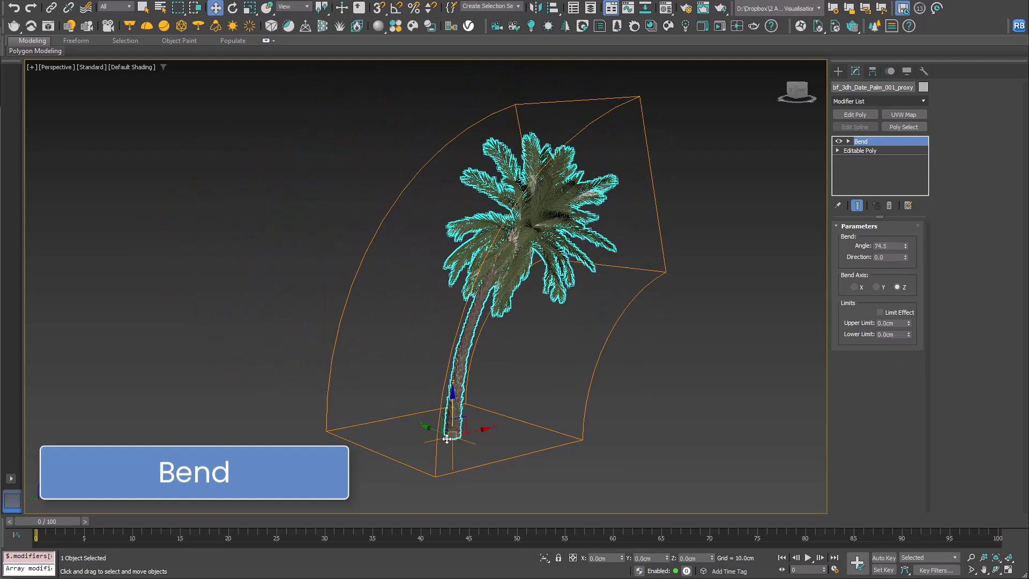
Step: Try moving the Bend modifier's Center slightly up the palm trunk
left_click(847, 142)
left_click(868, 160)
mouse_move(456, 407)
left_mouse_down()
mouse_move(493, 354)
mouse_move(452, 356)
mouse_move(466, 179)
mouse_move(450, 397)
left_mouse_up()
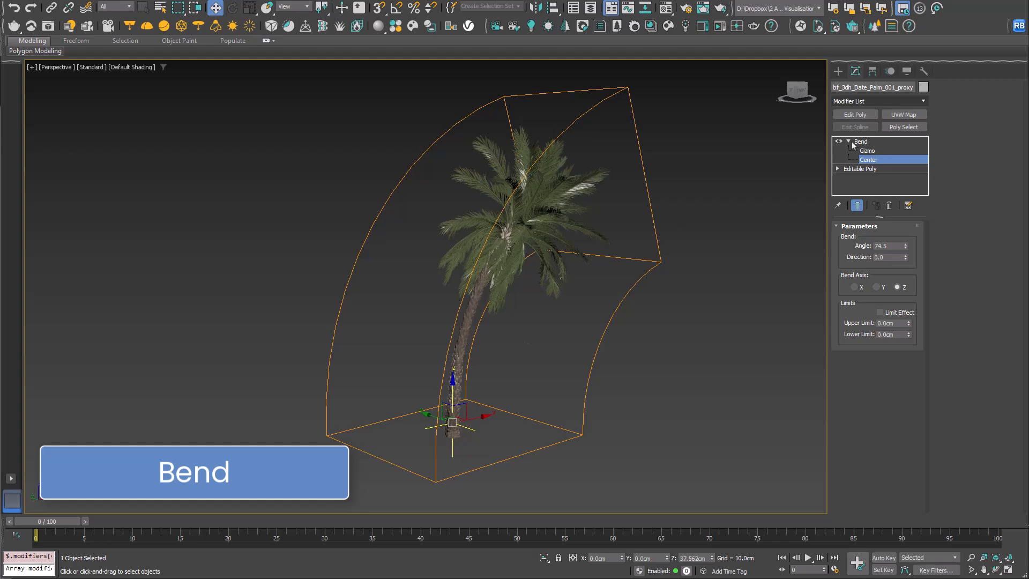
left_click(848, 141)
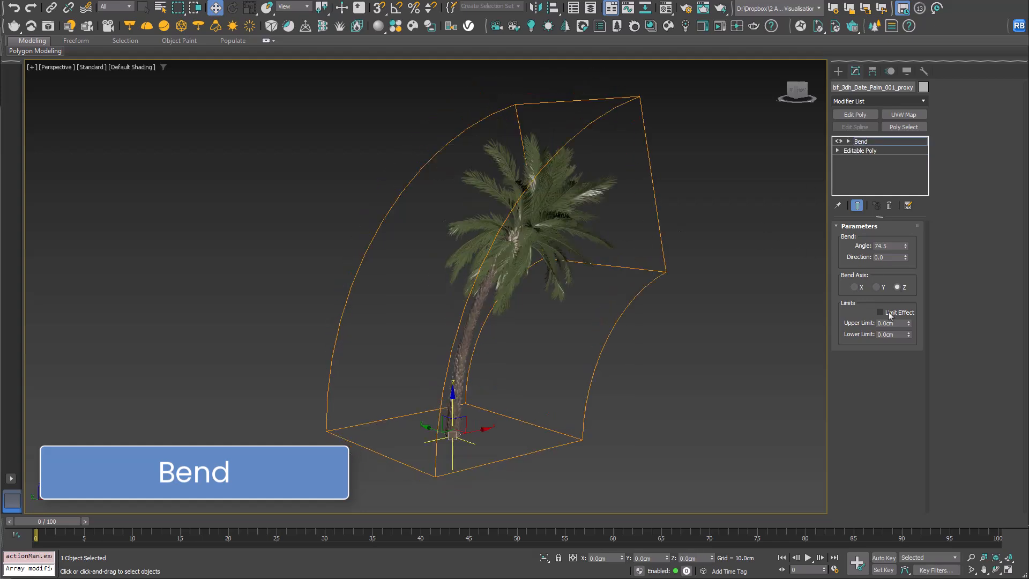
Step: Test the Bend's Limit Effect with an Upper Limit of 286.62 cm, switch the limit off, and vary the bend Angle
left_click(890, 312)
left_click_drag(909, 323, 735, 9)
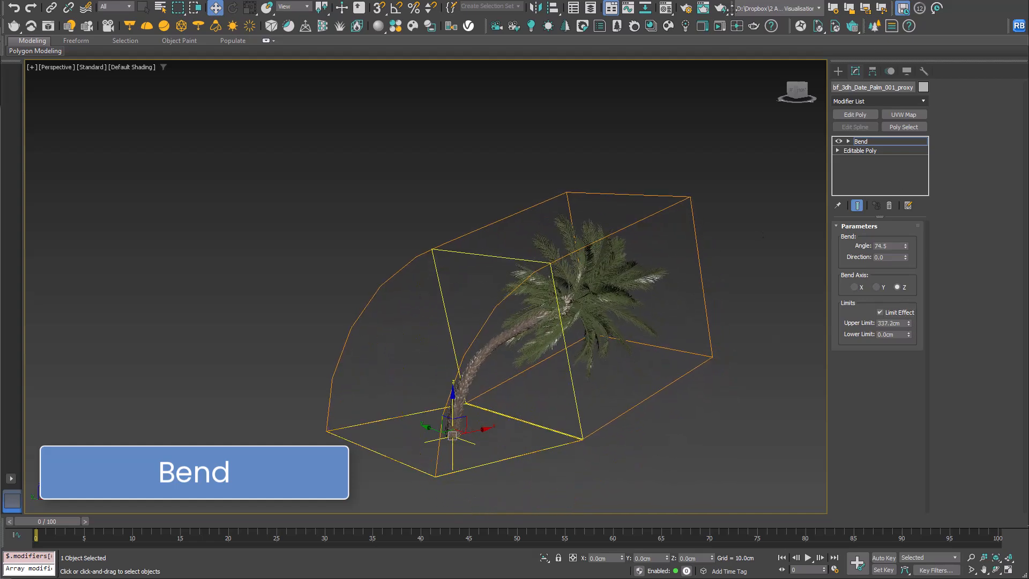
middle_click_drag(697, 373, 643, 359, "alt")
left_click_drag(908, 322, 904, 330)
left_click(880, 312)
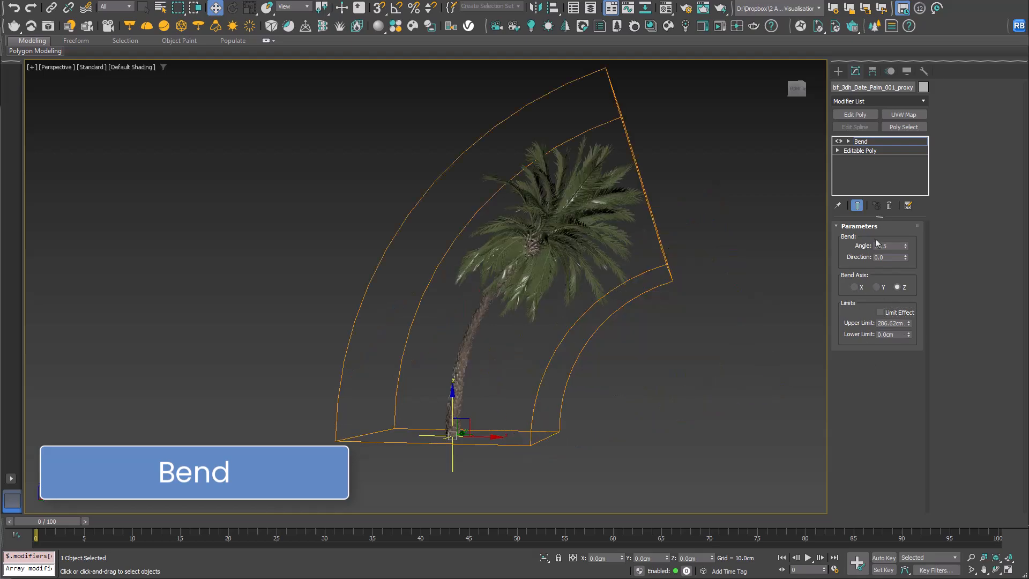
left_click_drag(909, 245, 899, 327)
middle_click_drag(540, 368, 500, 383, "alt")
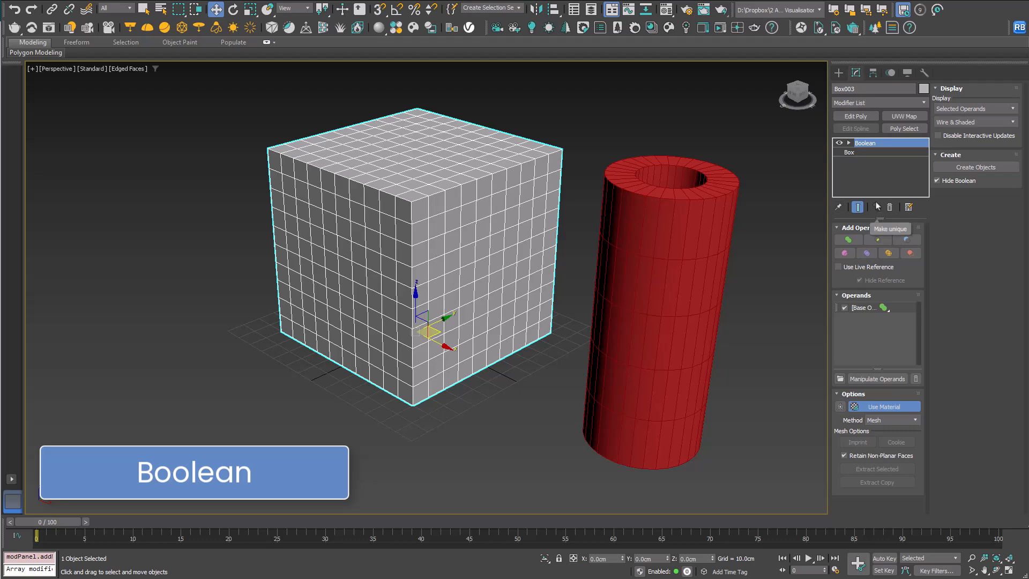
Step: Add the red tube to the box's Boolean as a Subtract operand and review the operation types available for it
left_click(907, 239)
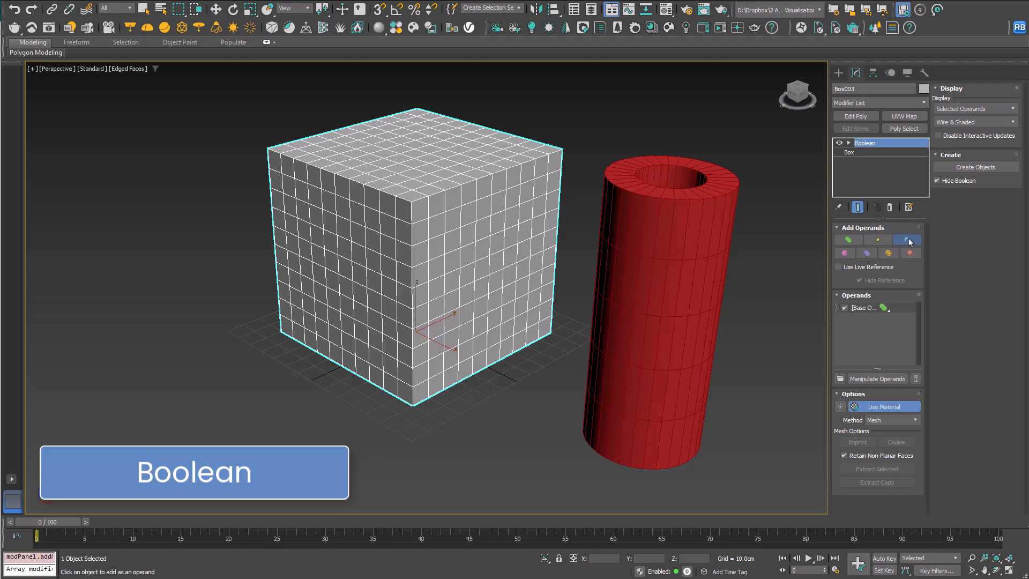
left_click(679, 258)
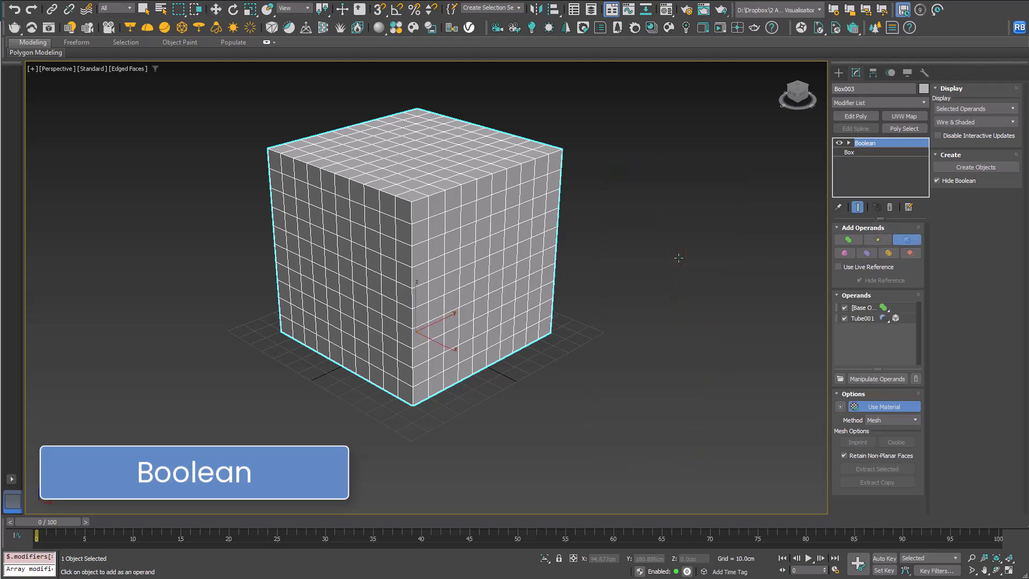
left_click(868, 320)
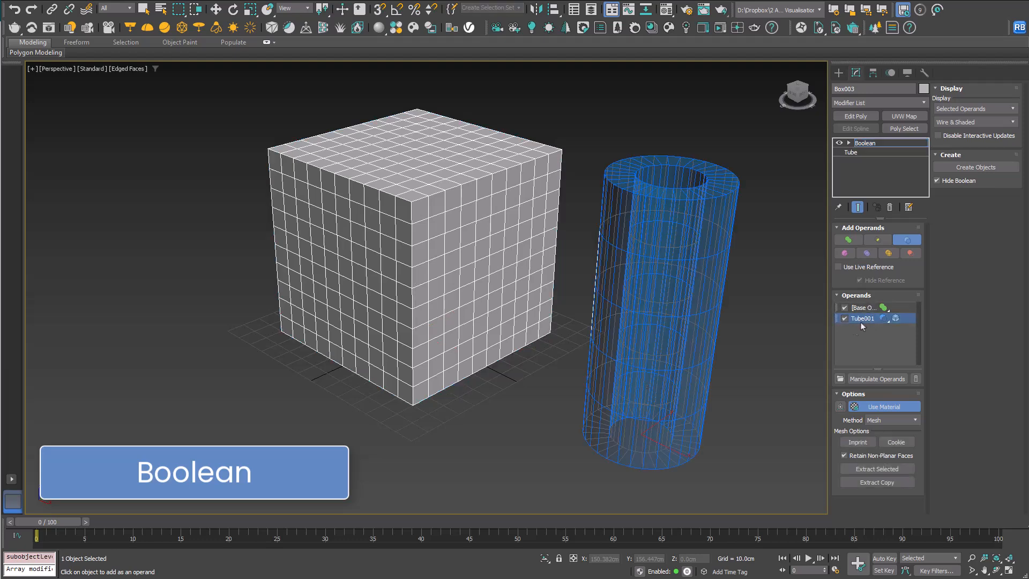
left_click(884, 319)
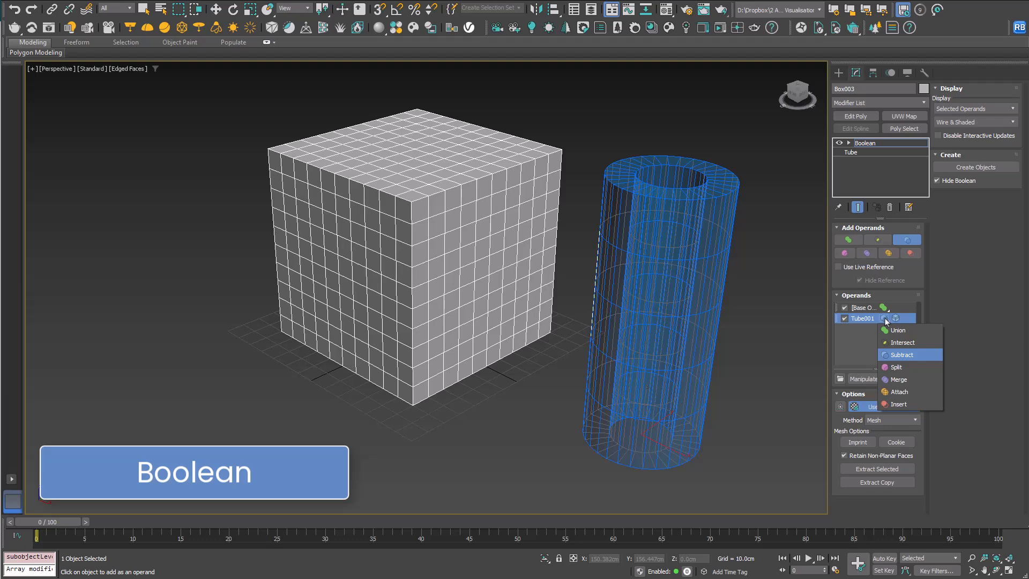
Step: Move the Tube001 operand into the box's front vertical corner so that it cuts through the box
left_click(874, 319)
key("w")
left_click_drag(660, 435, 448, 430)
left_click(618, 378)
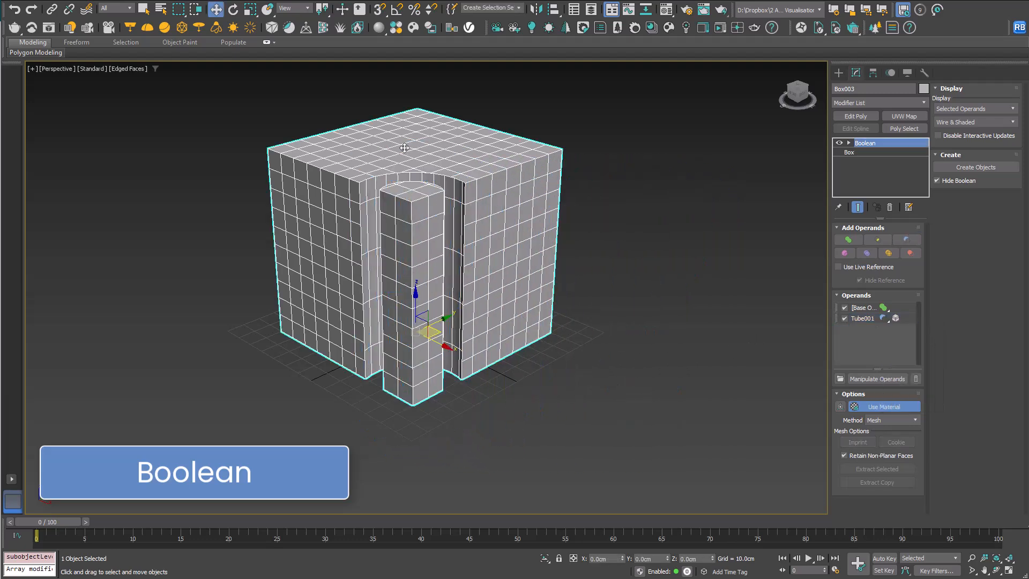
Step: Turn off edged faces and set the tube operand's Sides to 35 in its base parameters
key("F5")
key("F4")
left_click(876, 319)
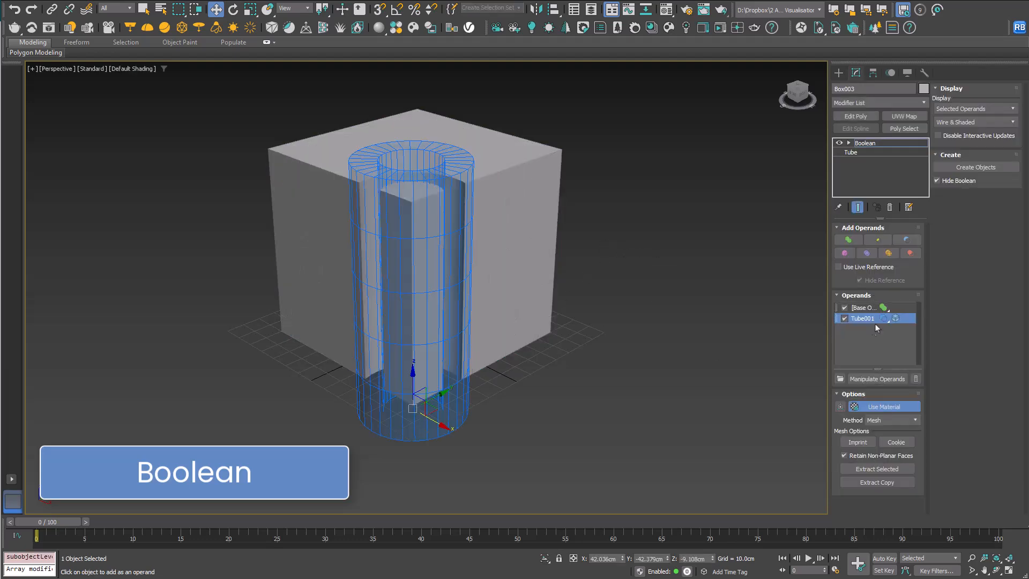
left_click(859, 153)
left_click_drag(915, 302, 918, 258)
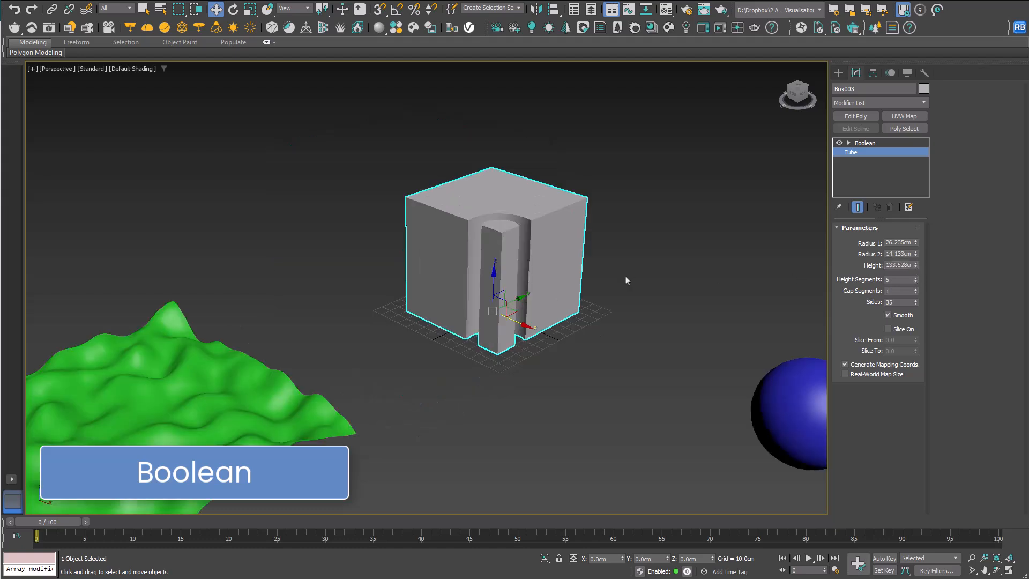
Step: Move the blue sphere against the box's lower corner and subtract it from the box with the Boolean
left_click(761, 396)
left_click_drag(819, 414, 591, 304)
left_click(555, 224)
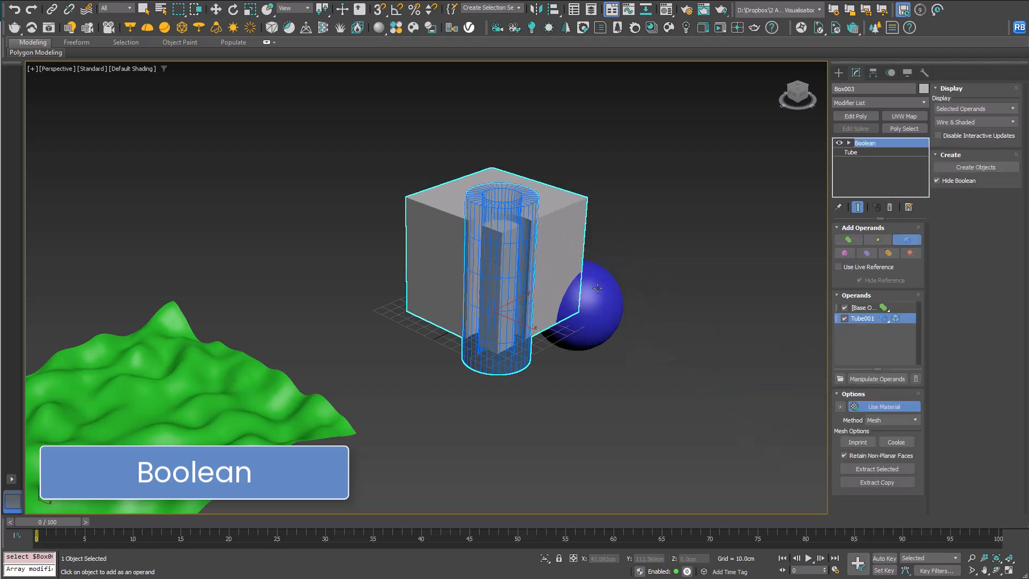
left_click(589, 304)
middle_click_drag(590, 305, 551, 326, "alt")
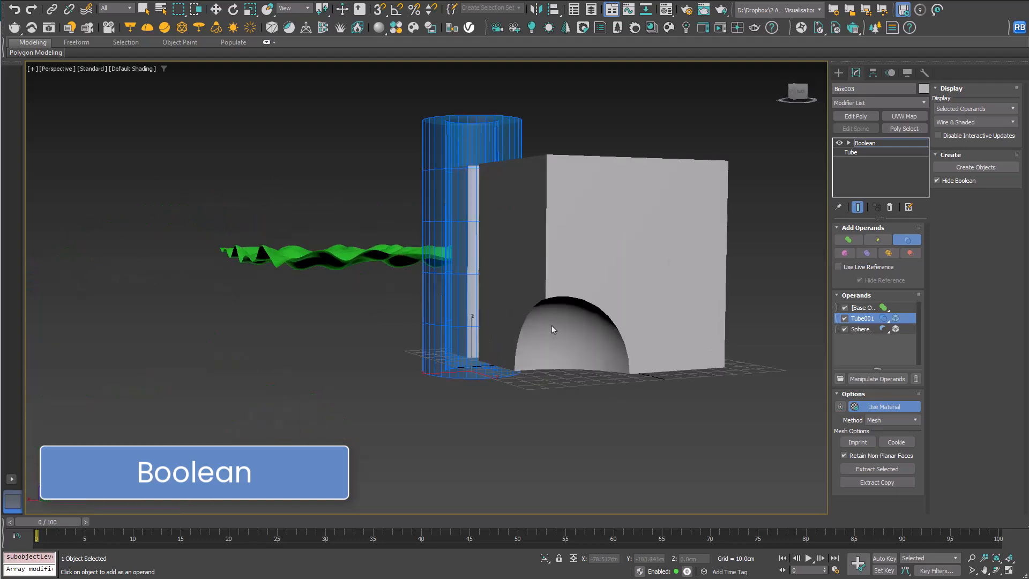
Step: Enlarge the sphere operand to a Radius of 53.626 cm and set its Segments to 74
left_click(861, 329)
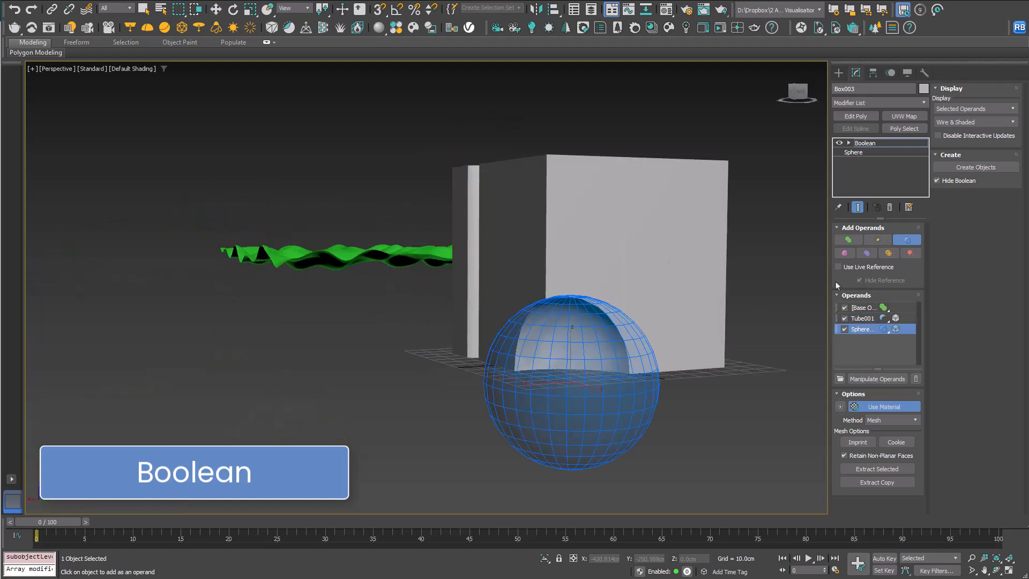
left_click(867, 152)
left_click_drag(907, 244, 909, 222)
middle_click_drag(577, 304, 618, 308, "alt")
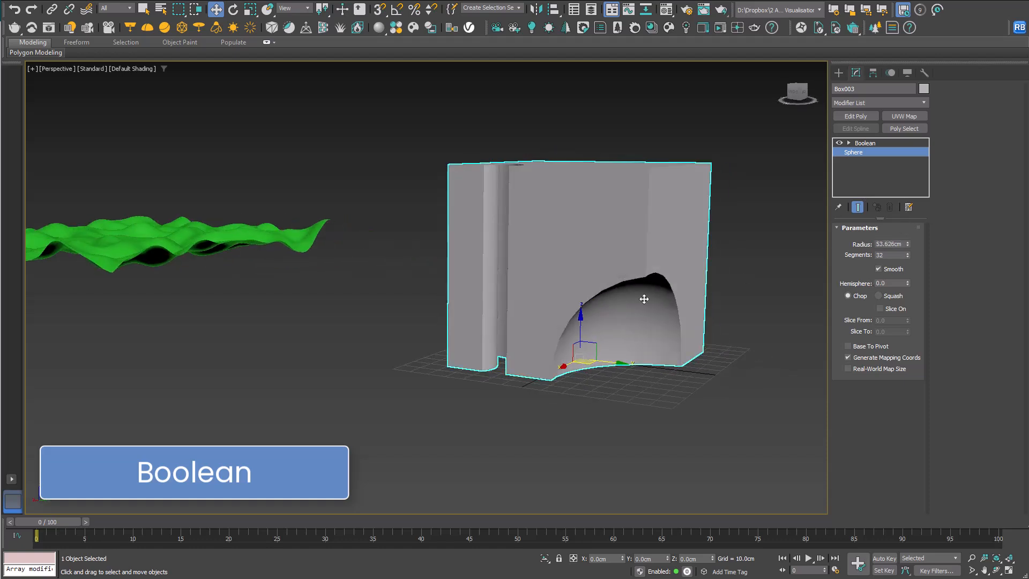
left_click_drag(908, 256, 901, 233)
middle_click_drag(617, 362, 665, 375, "alt")
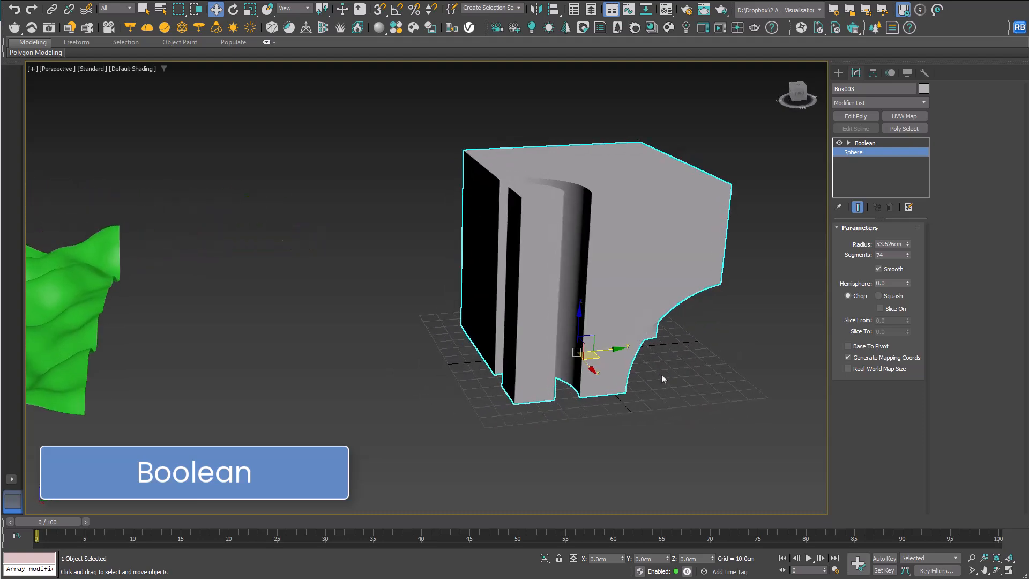
Step: Reselect the box, choose the Boolean's base operand, and toggle the Boolean modifier off and on to compare
left_click(760, 202)
left_click(719, 216)
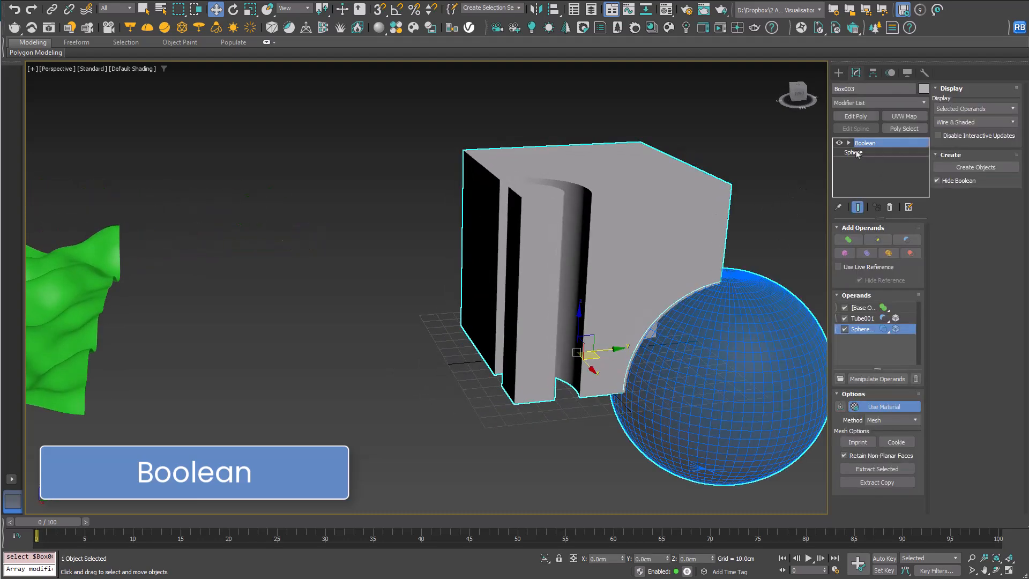
left_click(863, 308)
left_click(840, 143)
left_click(840, 143)
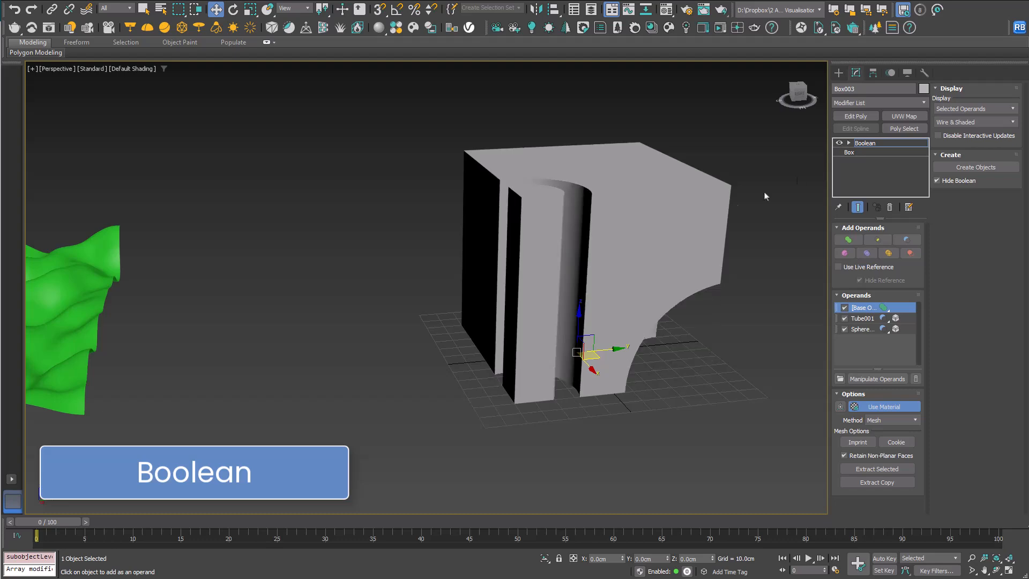
Step: Show edged faces on the Boolean result and inspect the mesh around the cuts up close
key("F4")
scroll(691, 247, "up", 5)
scroll(692, 250, "down", 6)
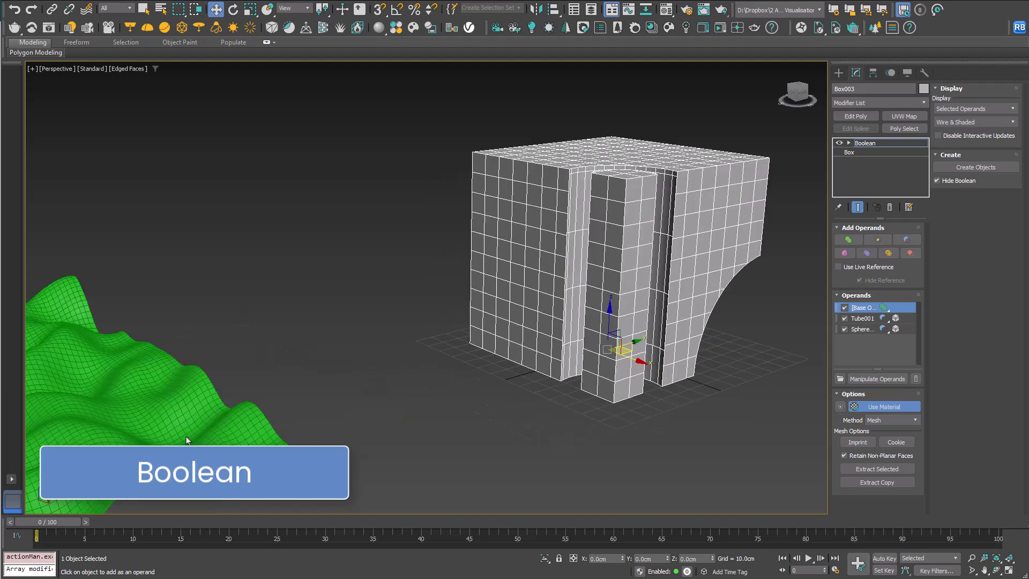
Step: Add the green wavy plane to the box's Boolean modifier as a Split operand
left_click(865, 143)
left_click(845, 253)
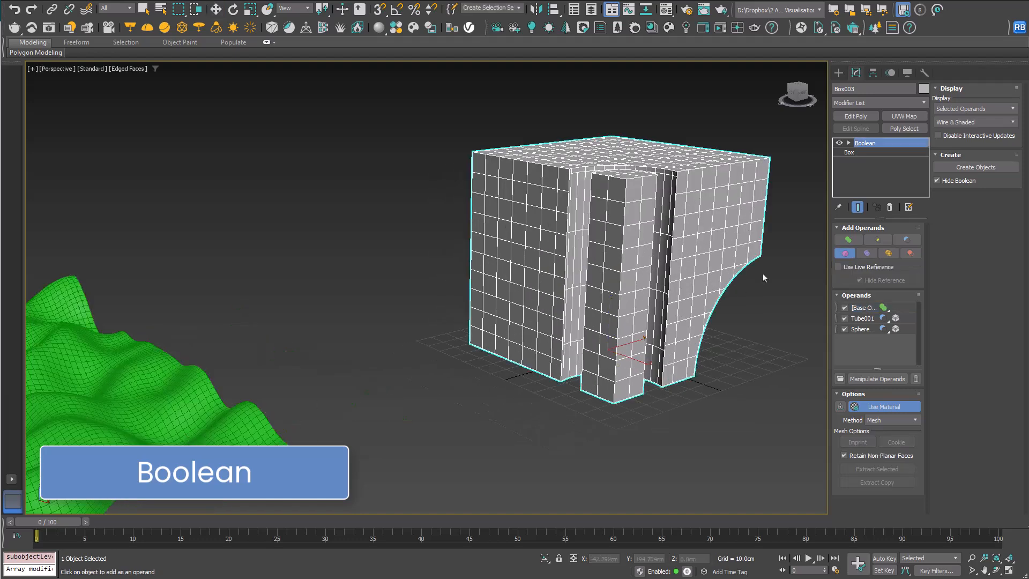
left_click(214, 417)
Step: Move the wavy plane operand so it passes through the middle of the box, and return to the Boolean's top level
scroll(236, 414, "down", 2)
left_click(863, 340)
left_click_drag(138, 425, 472, 349)
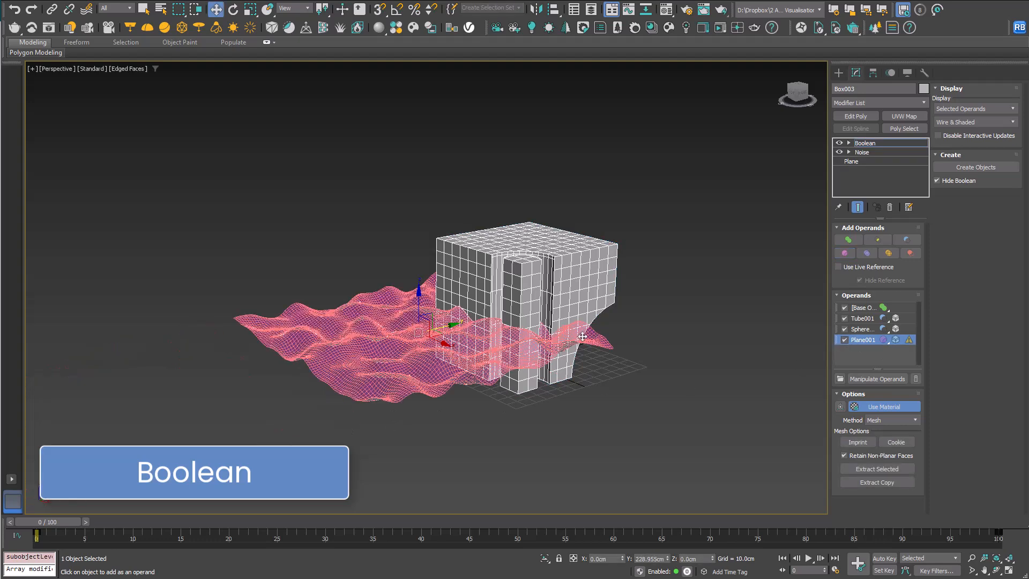
scroll(577, 338, "up", 6)
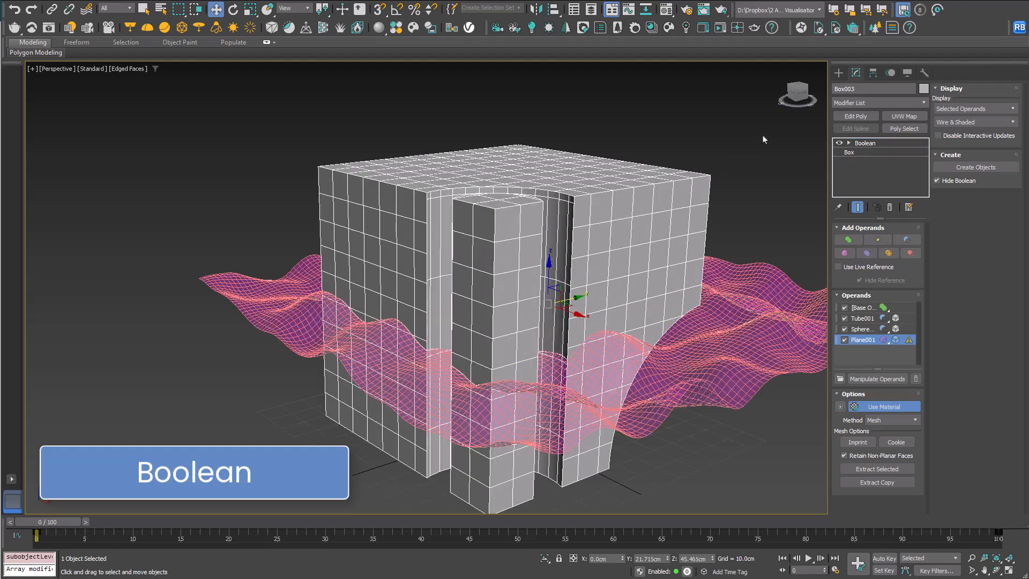
left_click(867, 142)
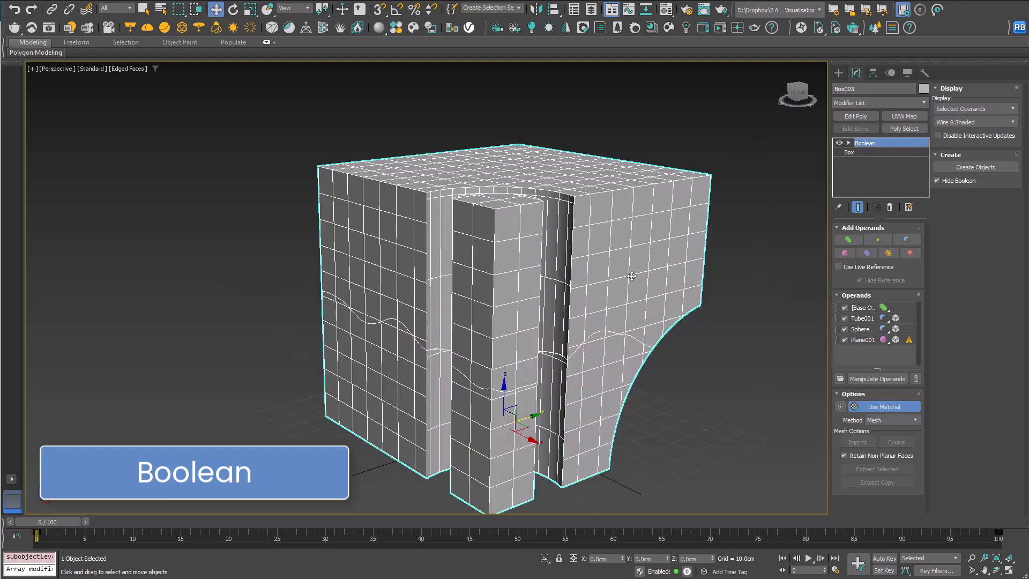
Step: Add an Edit Poly modifier to the split box and raise its upper element above the lower part
left_click(868, 117)
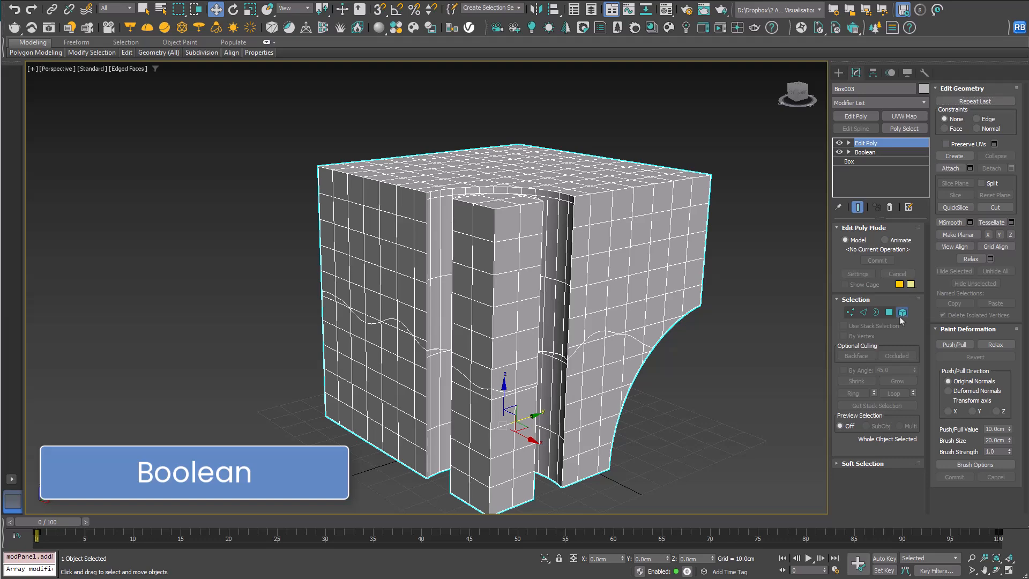
left_click(902, 313)
left_click(559, 201)
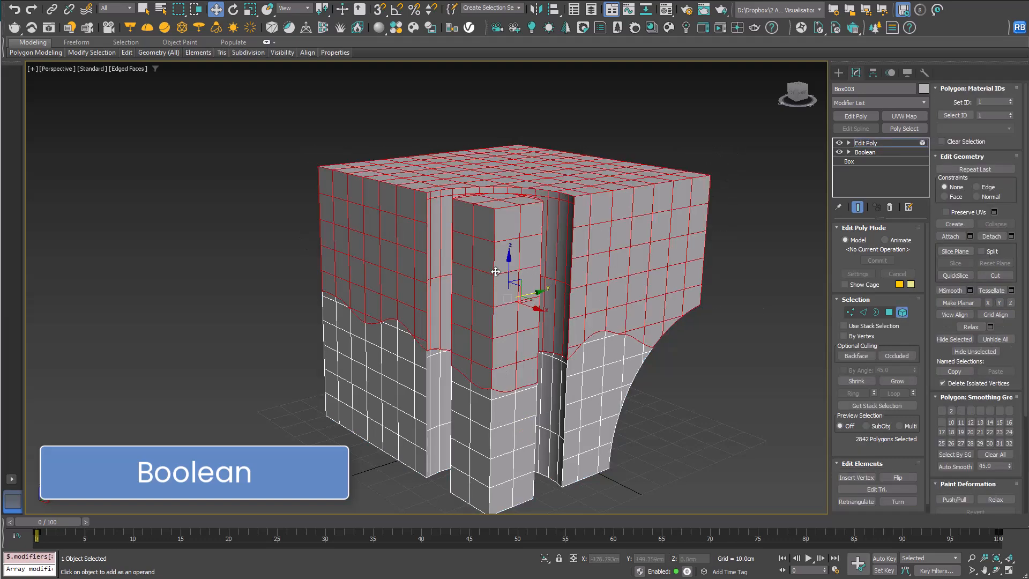
left_click_drag(507, 264, 503, 166)
Step: Hide edged faces, deselect the element, and examine the two separated halves from several angles
mouse_move(504, 167)
middle_mouse_down("alt")
mouse_move(639, 334)
mouse_move(561, 316)
middle_mouse_up("alt")
key("F4")
left_click(547, 284)
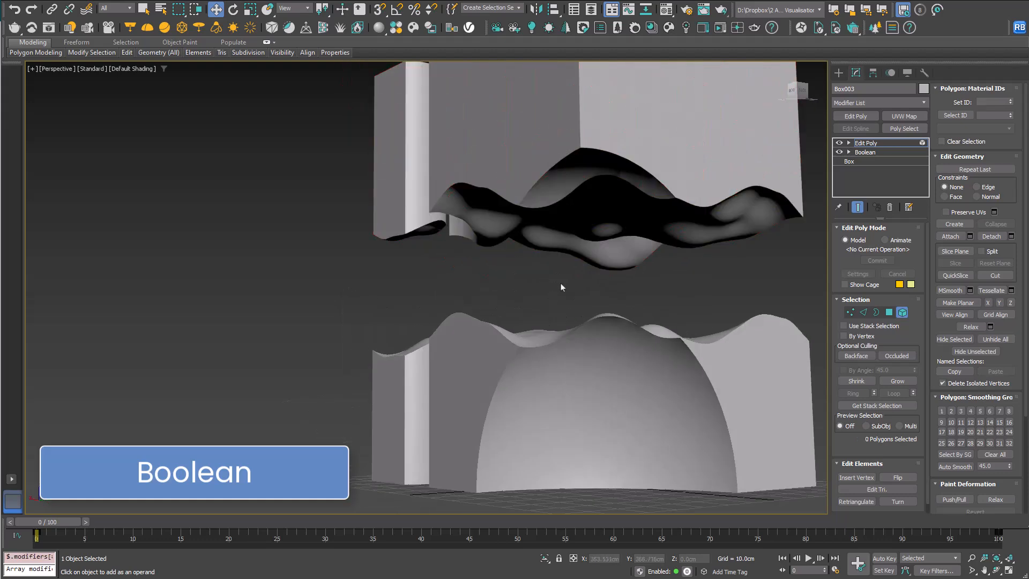
left_click(902, 313)
key("z")
middle_click_drag(607, 363, 513, 357, "alt")
scroll(527, 383, "down", 3)
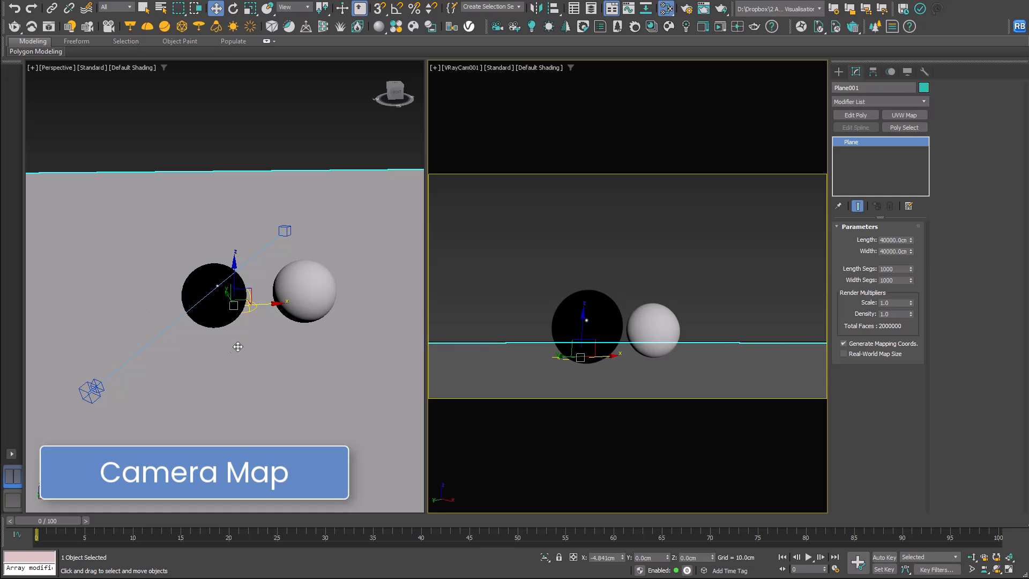
Step: Review the Camera Map scene by selecting both spheres, the dome light and the V-Ray camera, ending on the ground plane
left_click(206, 315)
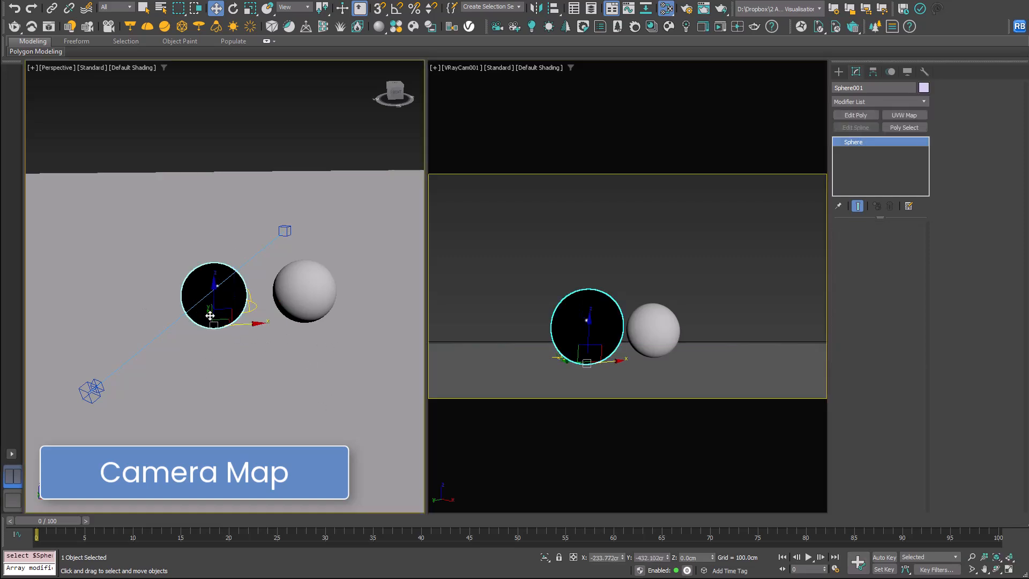
left_click(312, 307)
left_click(246, 311)
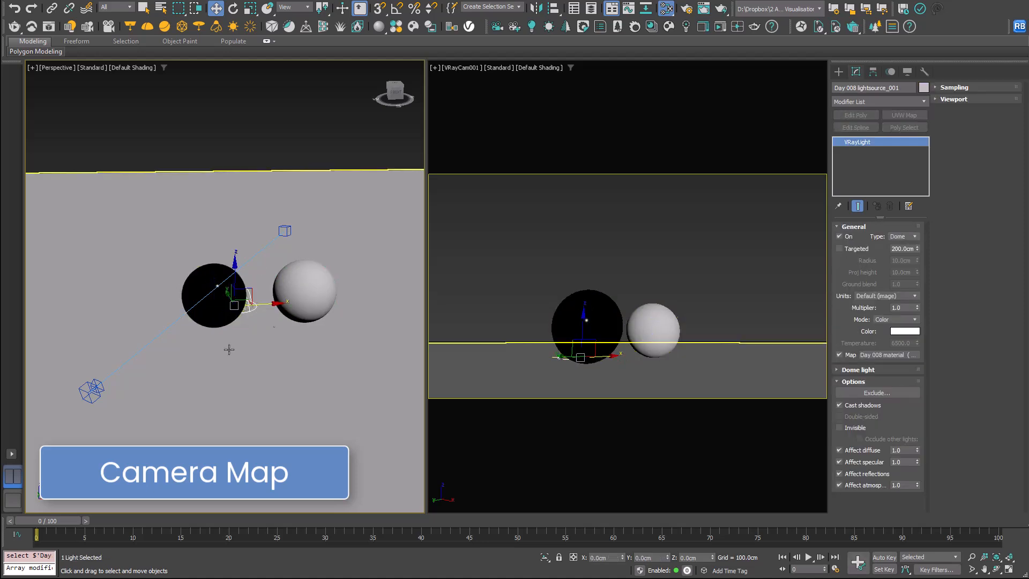
left_click(92, 396)
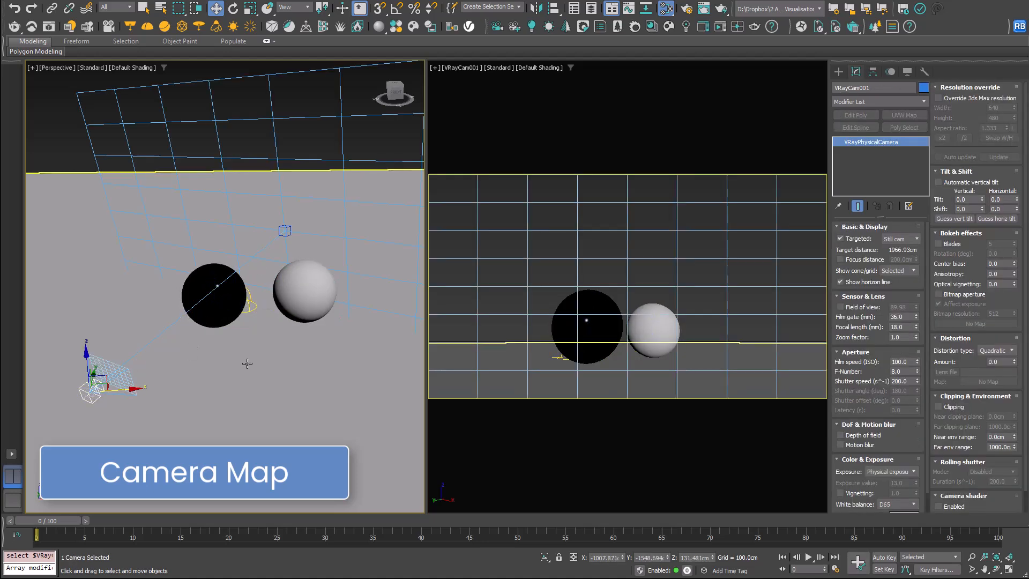
left_click(220, 361)
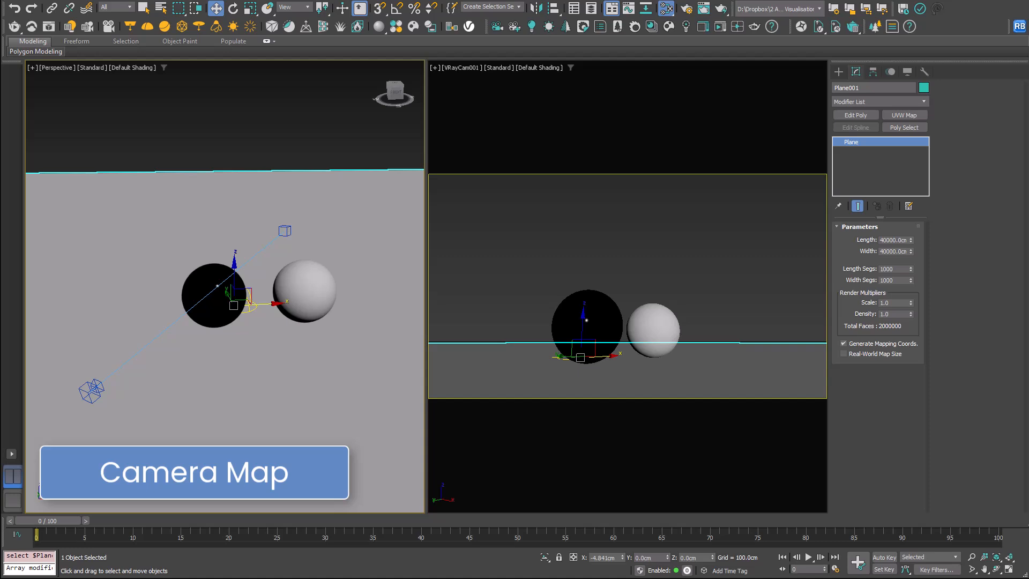
right_click(563, 151)
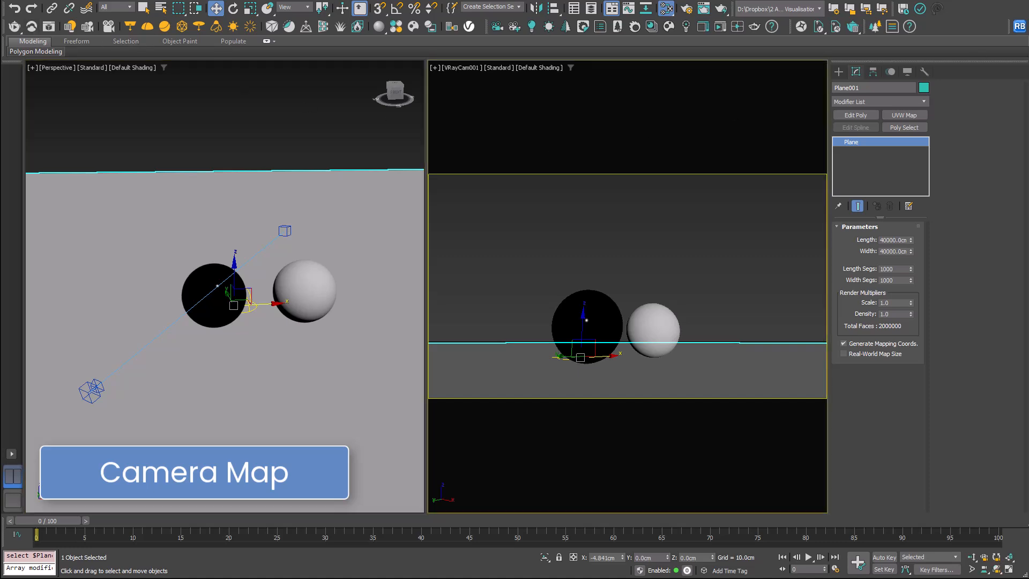
Step: Compare the V-Ray render with Backplate.jpg and check the ground plane's mesh density in the camera view
left_click_drag(714, 58, 627, 66)
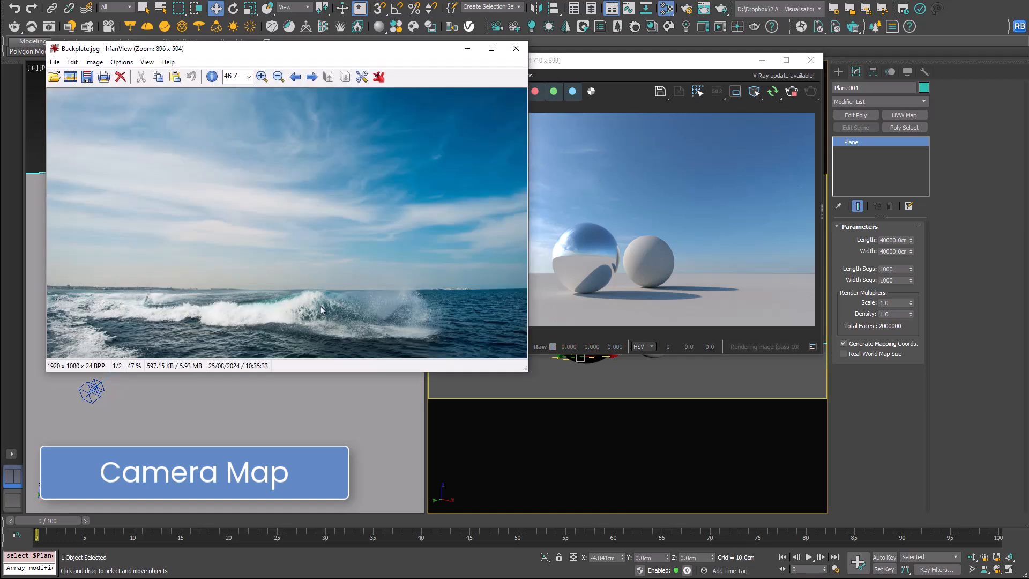
left_click(467, 49)
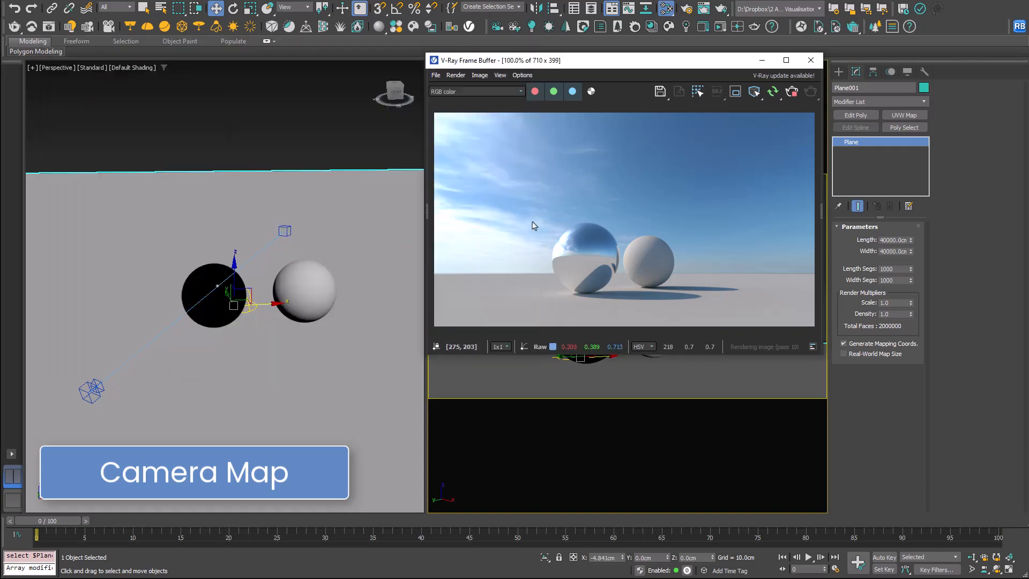
left_click_drag(704, 62, 1028, 37)
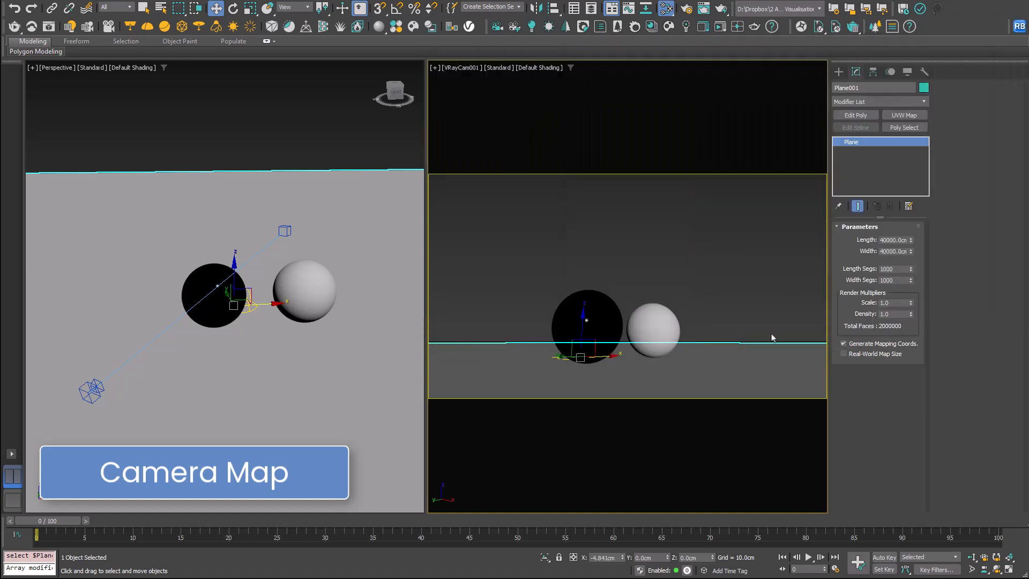
key("F4")
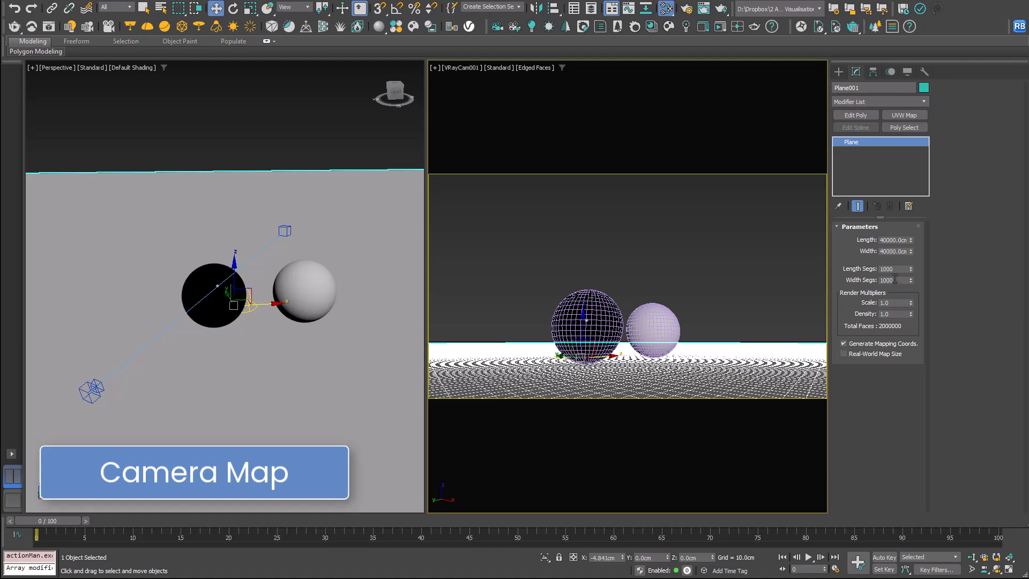
key("F4")
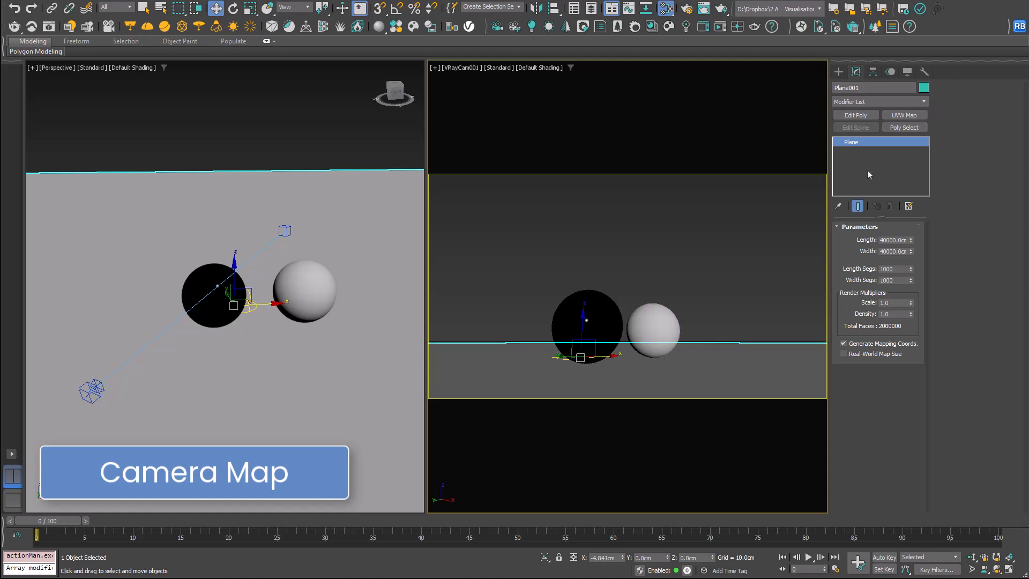
Step: Add the object-space Camera Map modifier to the ground plane and pick VRayCam001 as its camera
left_click(905, 102)
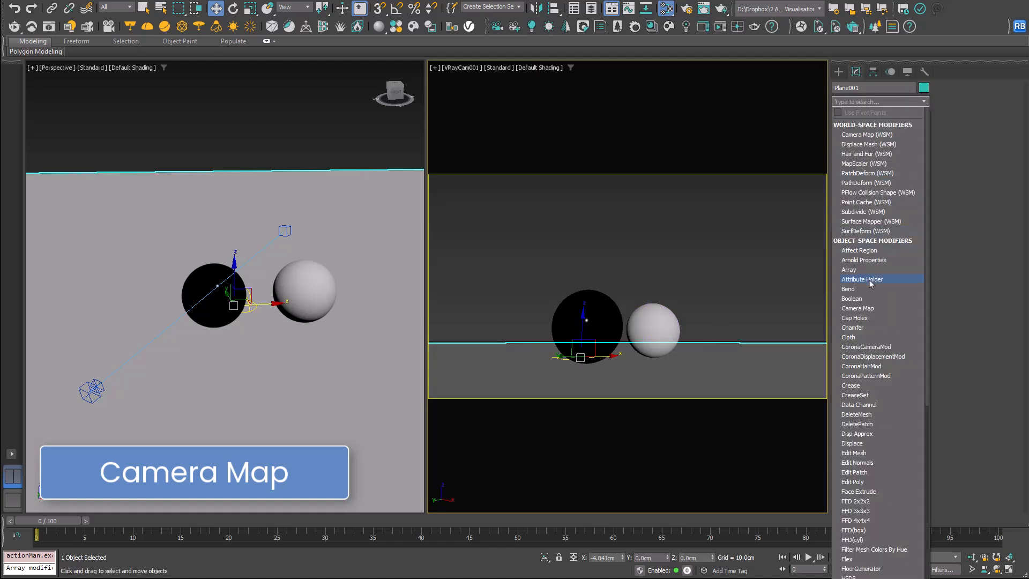
left_click(873, 309)
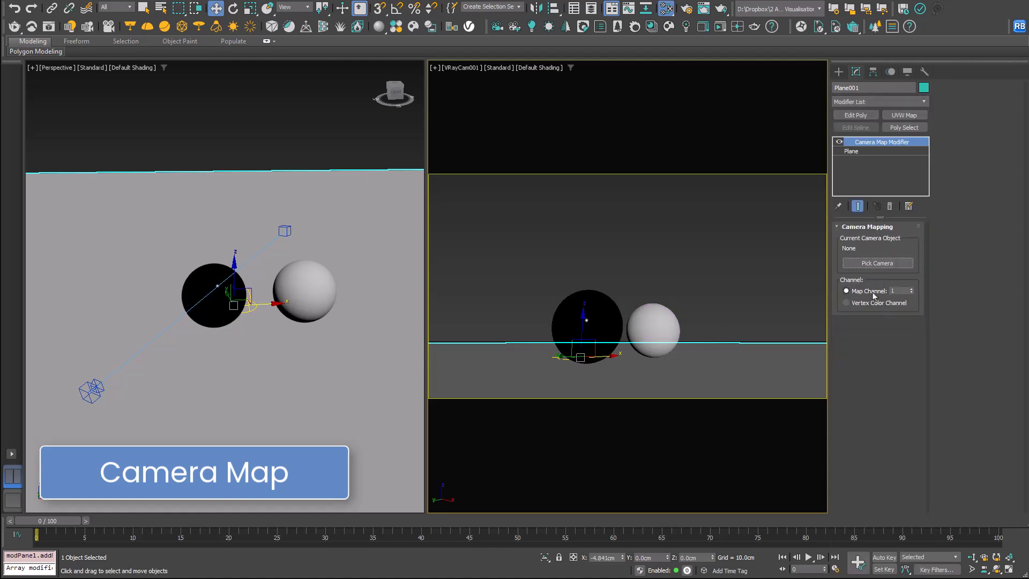
left_click(880, 265)
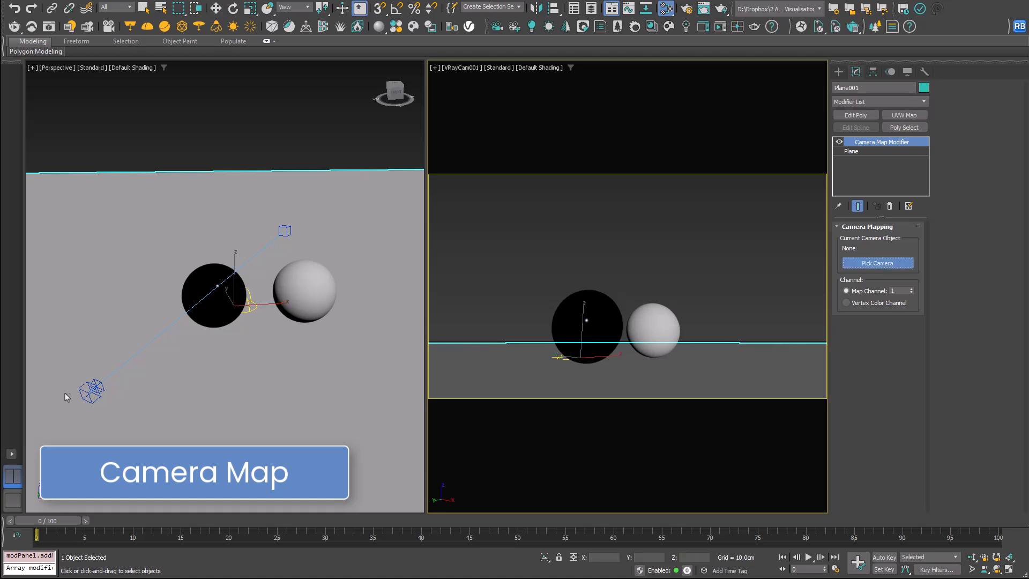
left_click(87, 391)
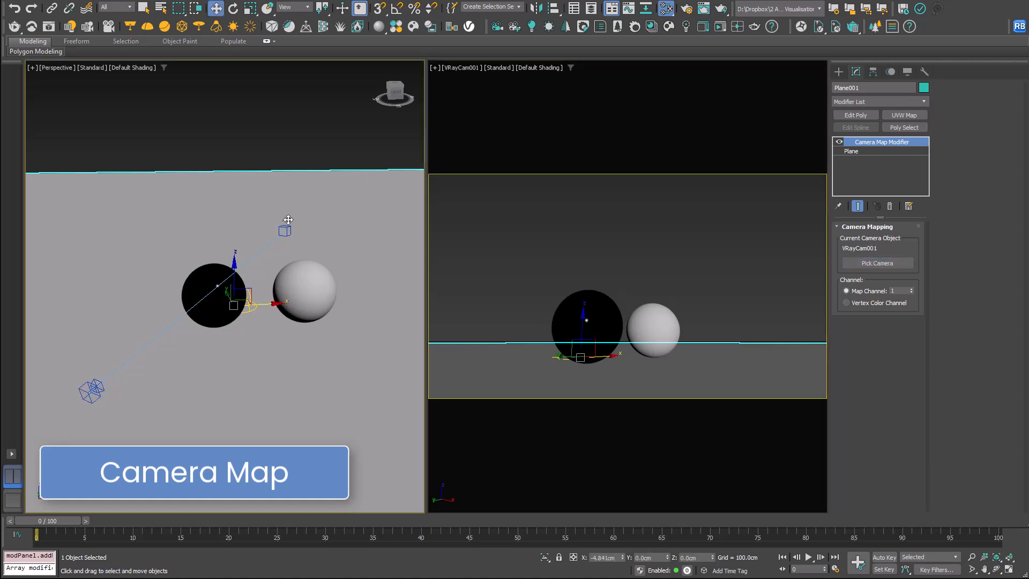
Step: Connect the backplate VRayBitmap to the Diffuse slot of the VRayMtl and move the Slate Material Editor out of the way
key("m")
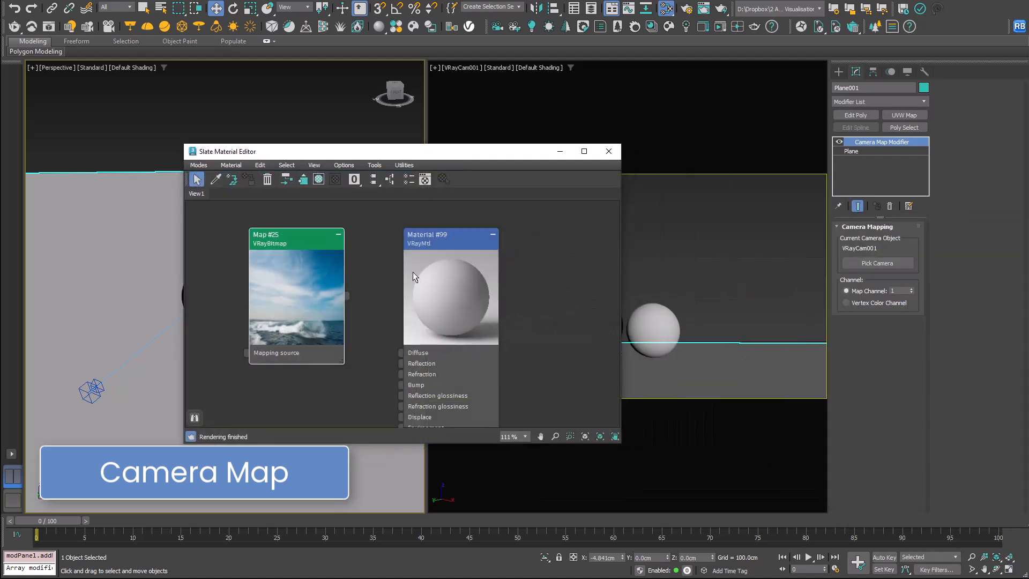
left_click_drag(346, 297, 401, 358)
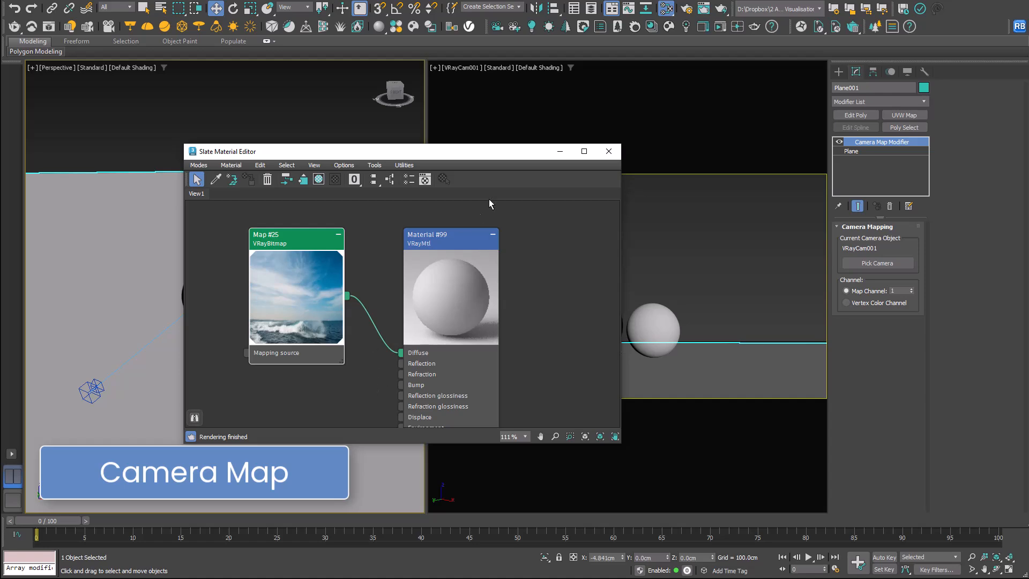
left_click_drag(479, 163, 1027, 297)
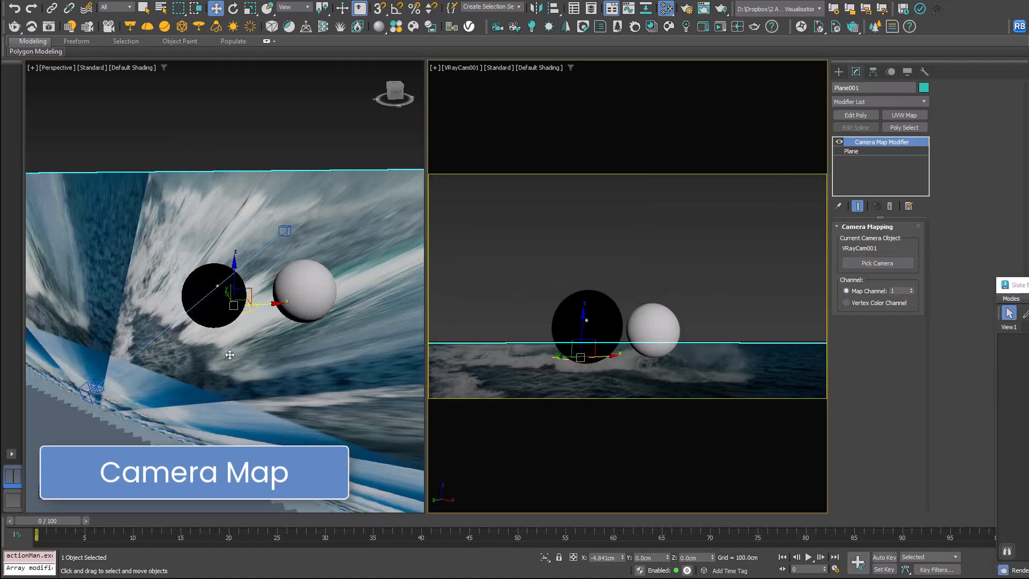
Step: Examine how the backplate projects onto the ground plane in the perspective view, and return to the camera view
scroll(230, 366, "down", 3)
scroll(205, 368, "up", 3)
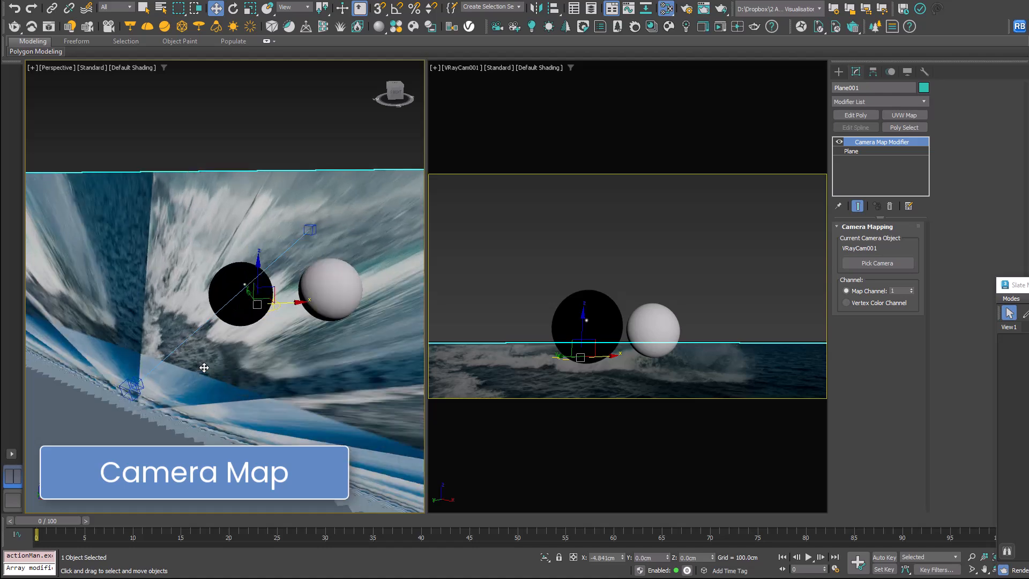
middle_click_drag(176, 376, 204, 379, "alt")
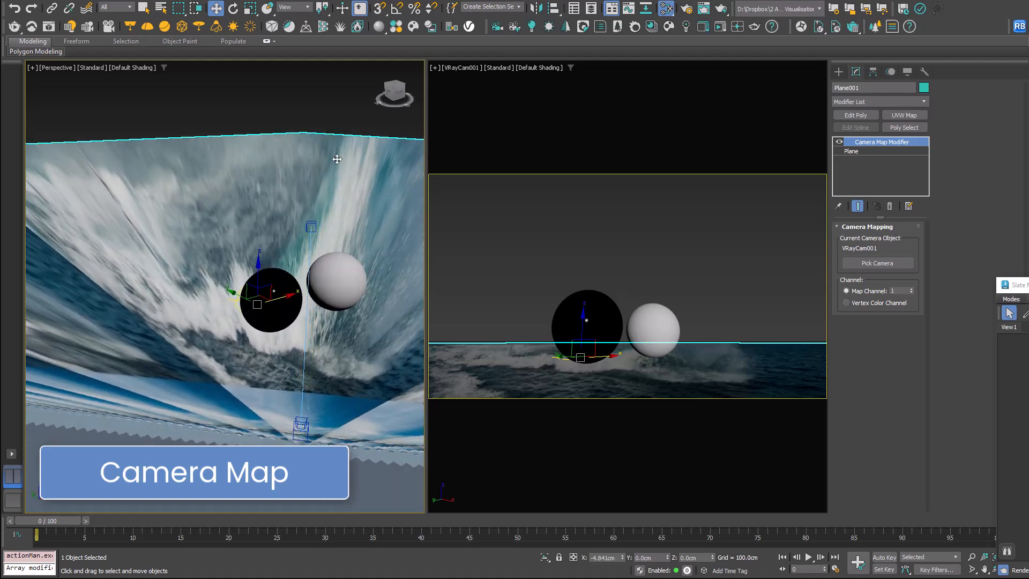
left_click(625, 345)
Step: Bring the V-Ray Frame Buffer into view and toggle the Camera Map modifier off and on to compare the render
left_click_drag(1028, 12, 335, 54)
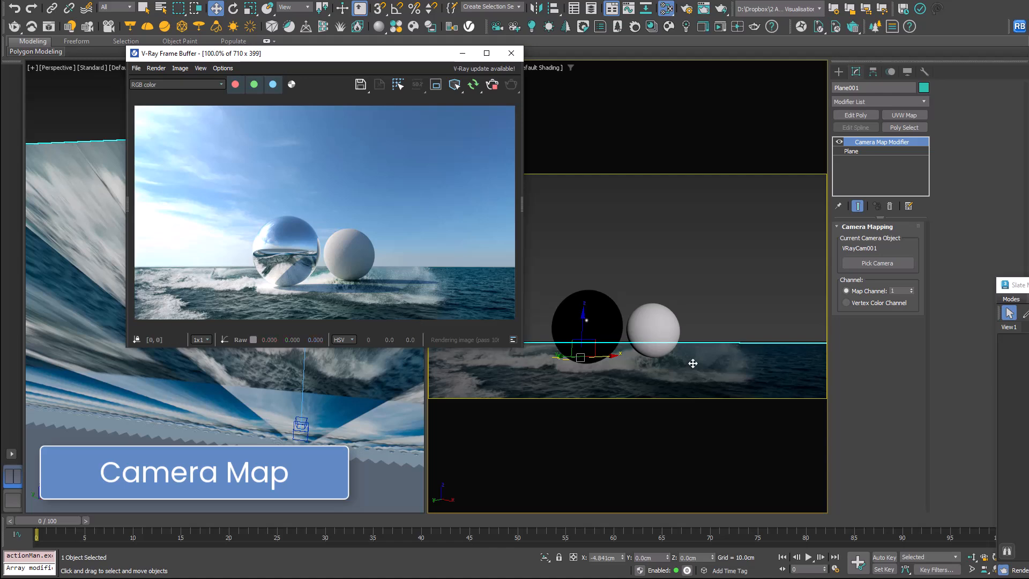
left_click(841, 142)
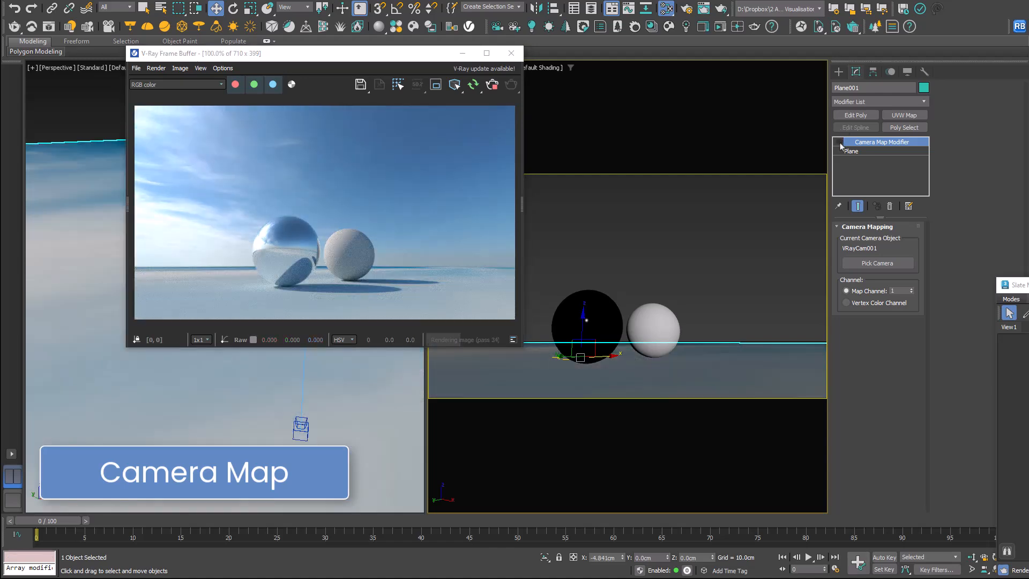
left_click(840, 142)
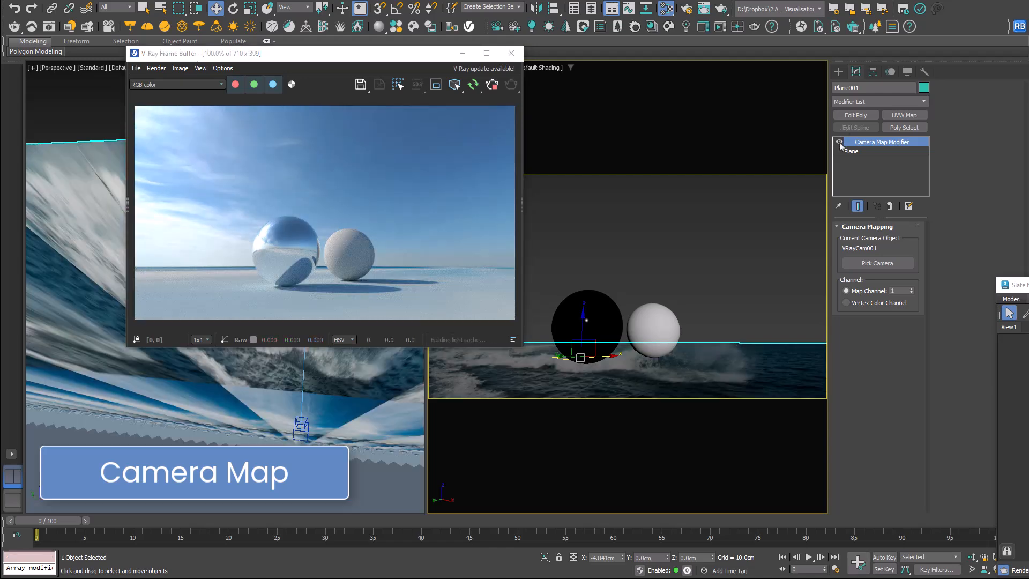
Step: Unhide the yacht model and hide the chrome sphere in the camera view
right_click(611, 323)
left_click(662, 274)
left_click(576, 322)
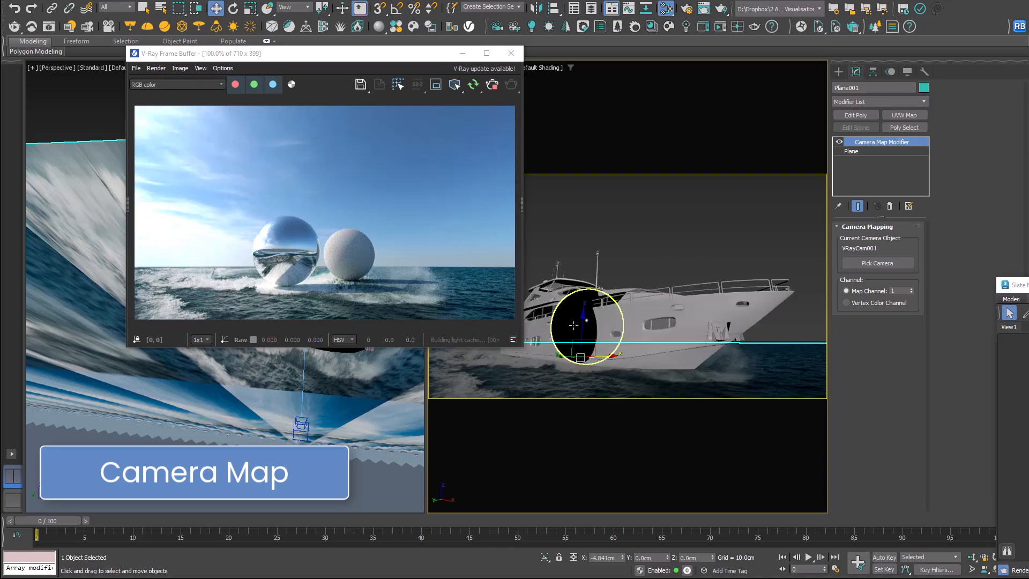
right_click(572, 322)
left_click(607, 287)
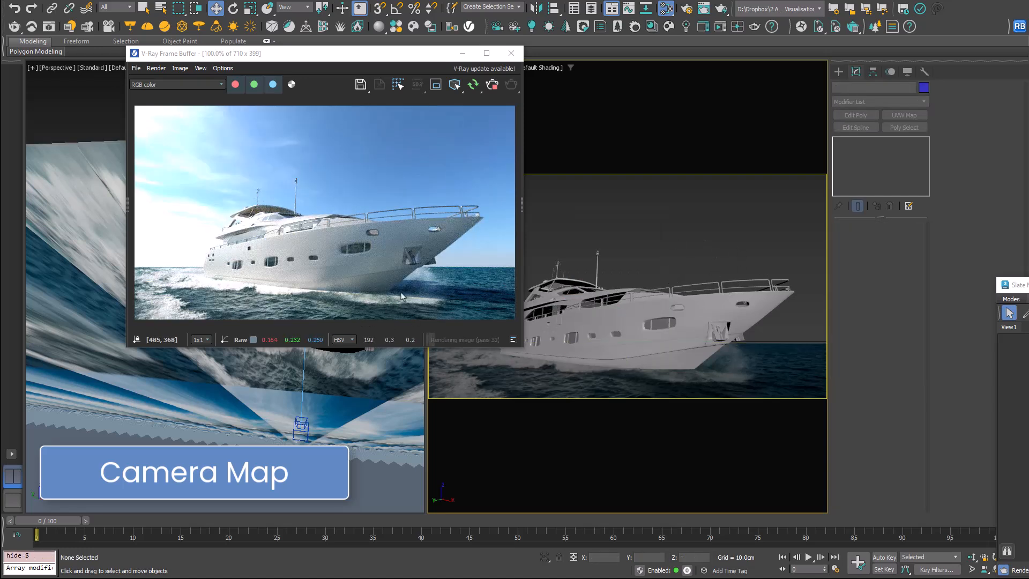
Step: Reduce the ground plane's Length and Width Segs to 1 to test the projection, and restore Length Segs to 1000
left_click(786, 365)
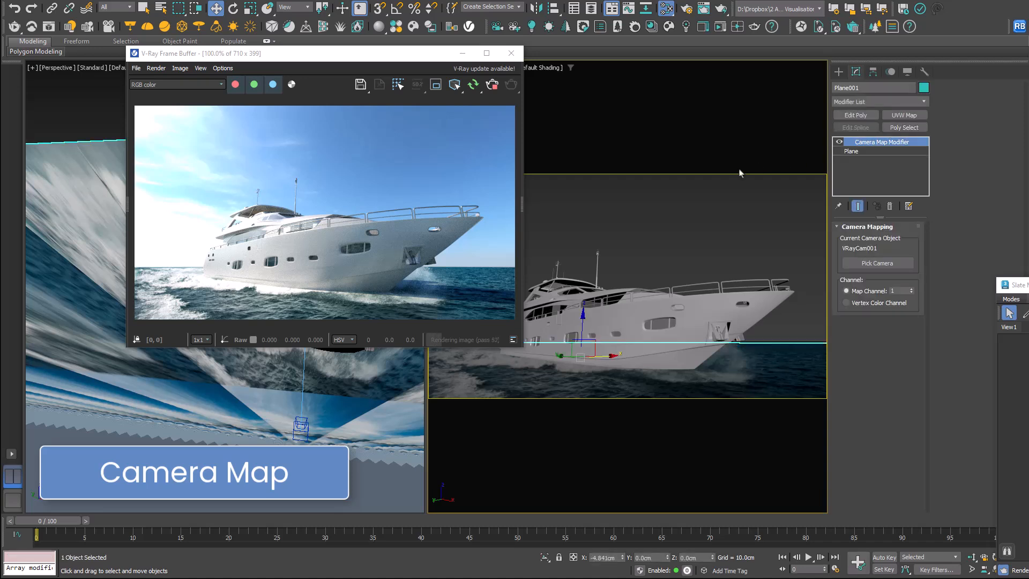
left_click(851, 151)
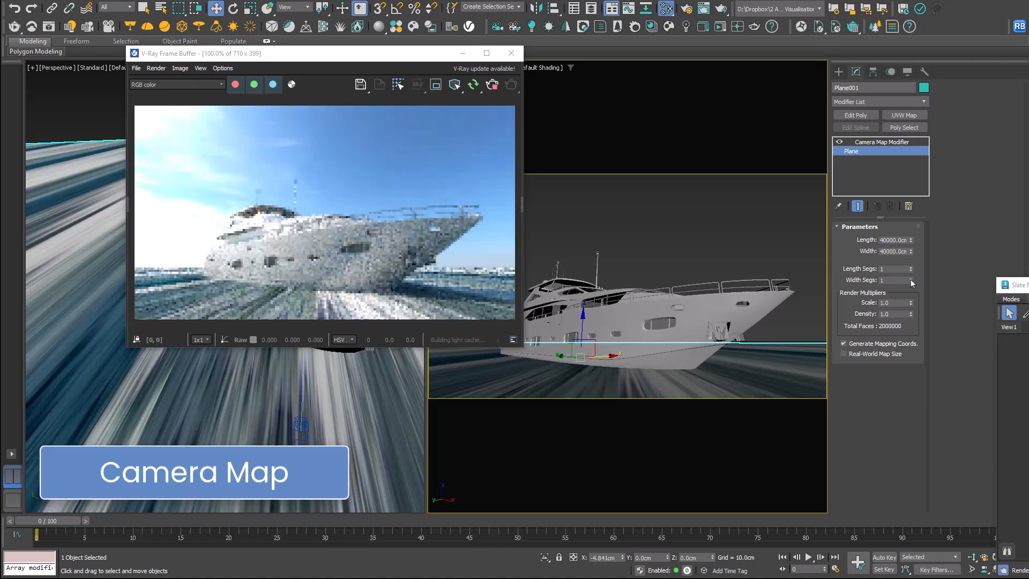
double_click(904, 270)
type("1000")
key("Return")
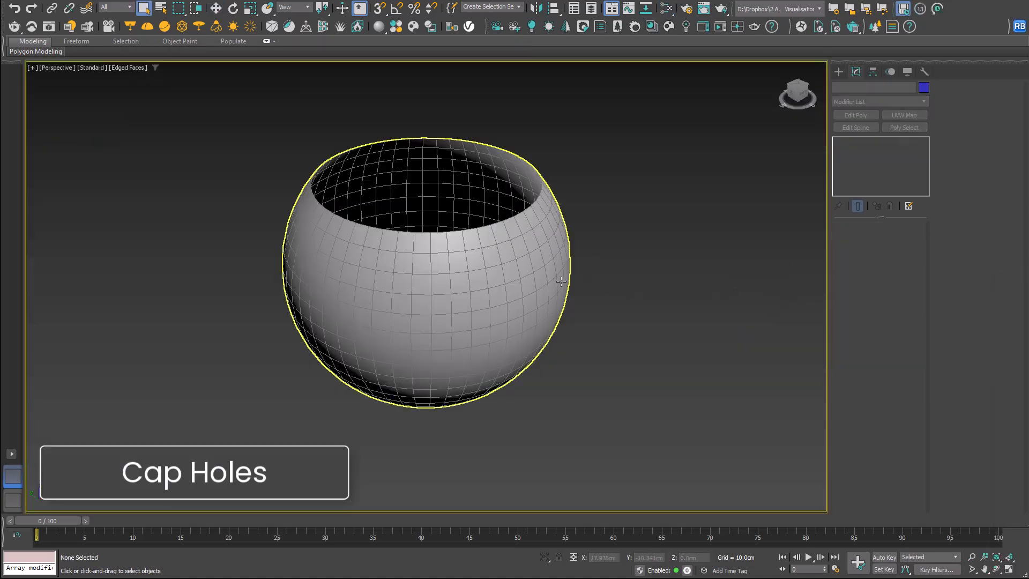
Step: Add a Cap Holes modifier to the open sphere, and select the opening's border at the Editable Poly level
left_click(563, 276)
left_click(924, 100)
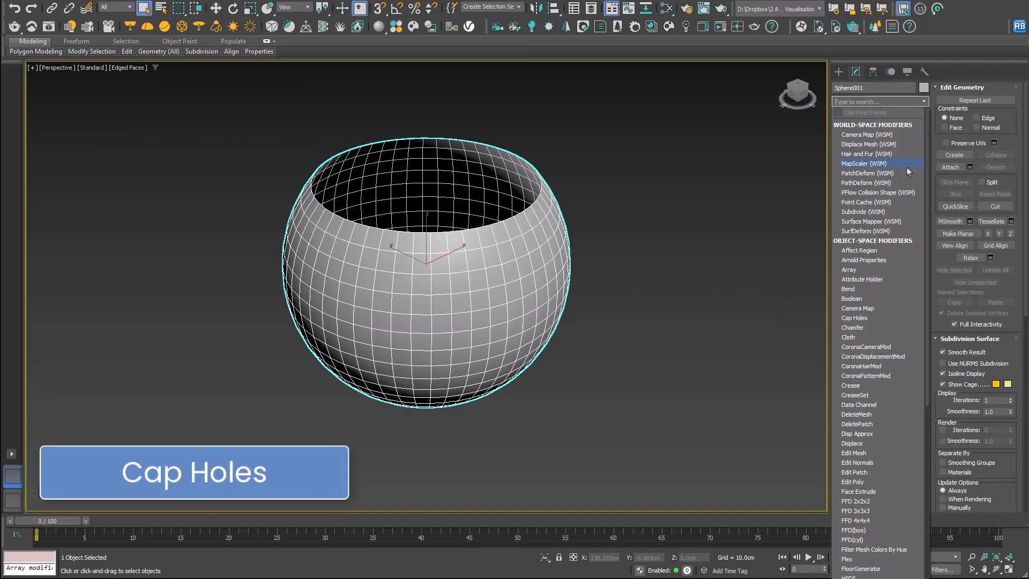
left_click(878, 317)
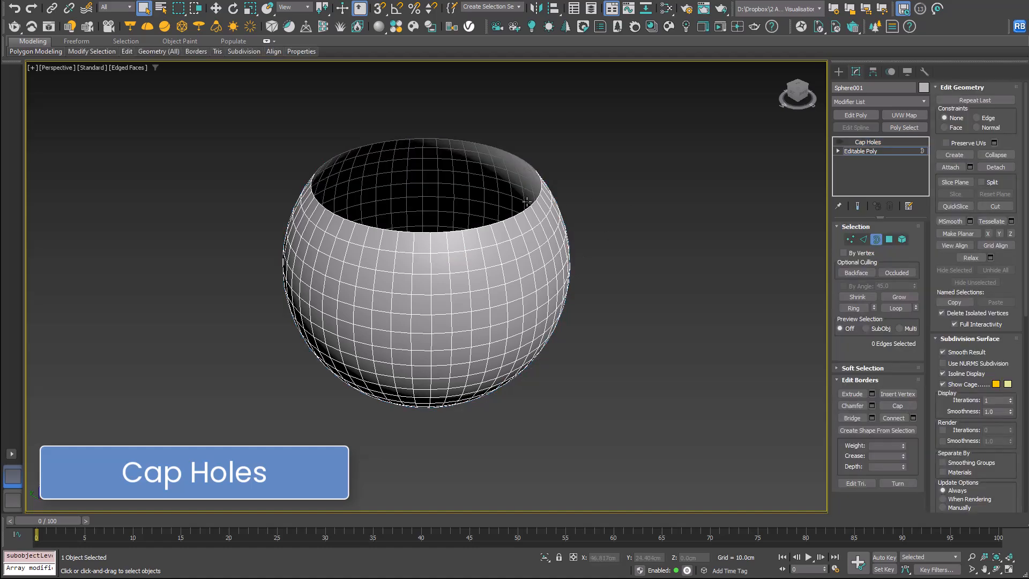
left_click(527, 202)
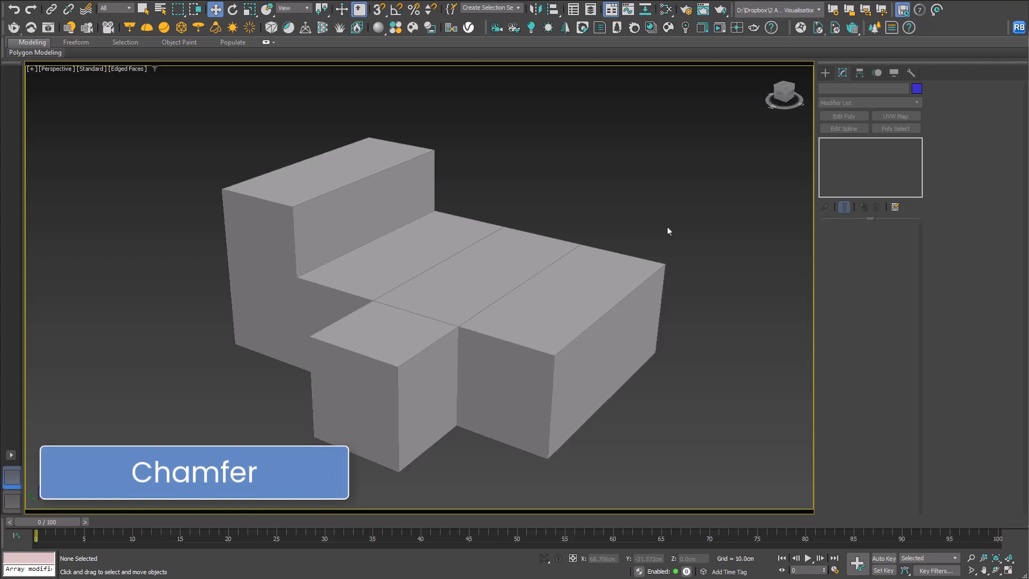
Step: Add a Chamfer modifier to the blocky box model
left_click(601, 333)
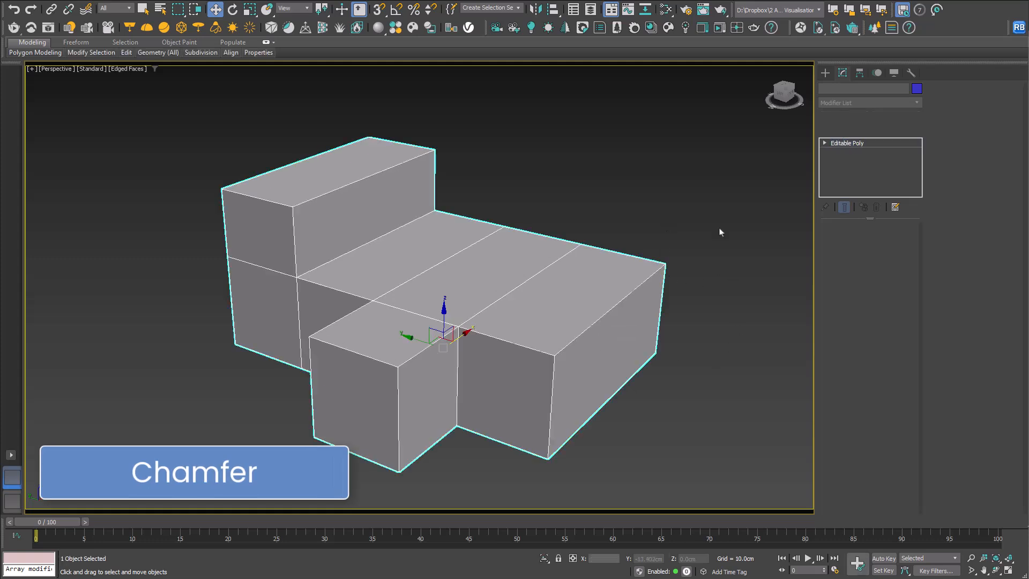
left_click(879, 102)
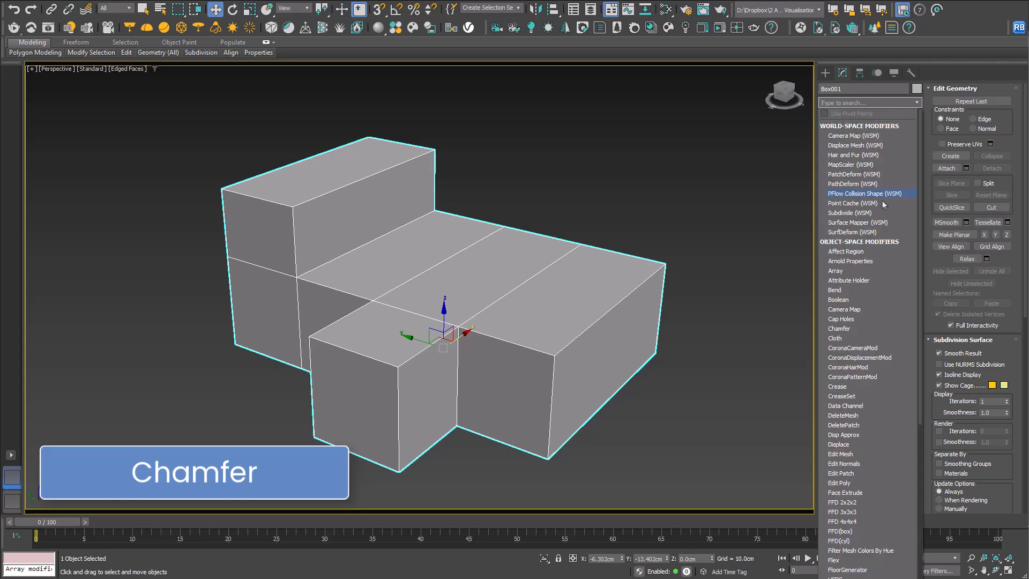
left_click(867, 329)
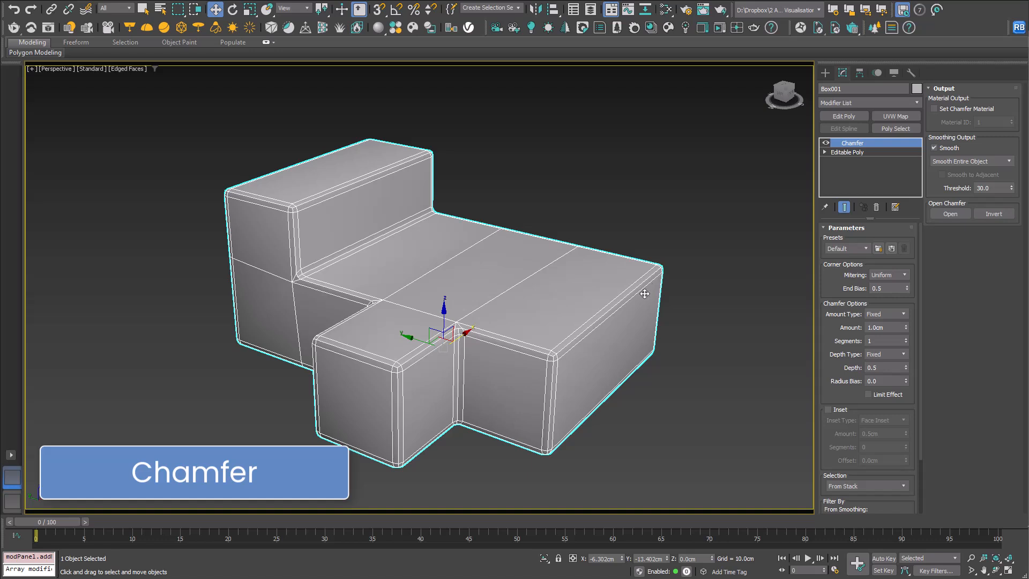
Step: Compare Radial and Quad mitering on the Chamfer modifier, finishing with Mitering set to Radial
left_click(876, 277)
left_click(892, 317)
left_click(892, 275)
left_click(892, 286)
left_click(897, 276)
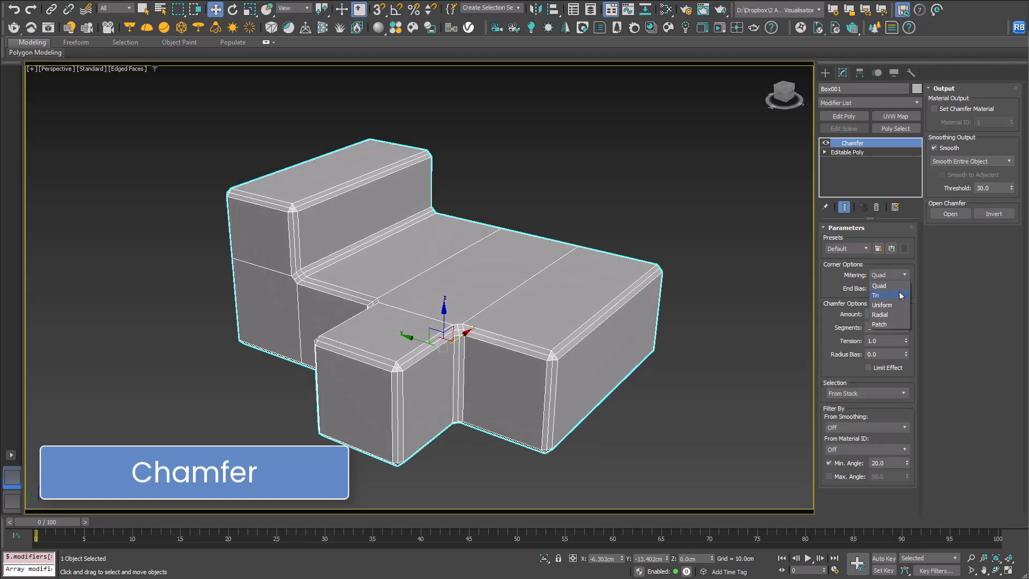
left_click(901, 314)
Step: Increase the Chamfer Amount to 2.09 cm and the Segments to 3
left_click_drag(906, 327, 907, 264)
left_click(906, 339)
left_click(906, 339)
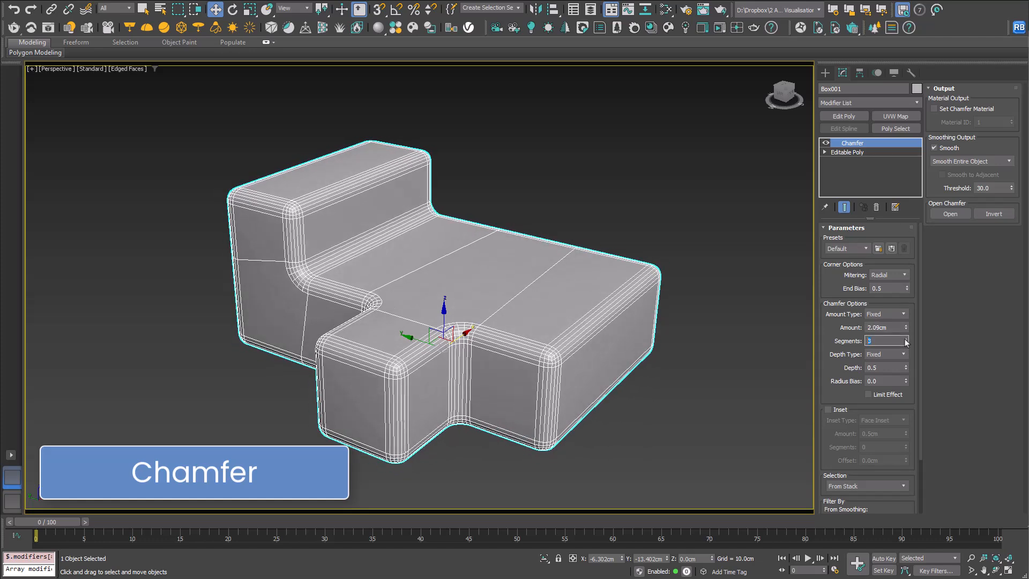
Step: Test the Chamfer at Depth -0.5, turn off edged faces, and restore the Depth to 0.5
left_click_drag(907, 368, 926, 474)
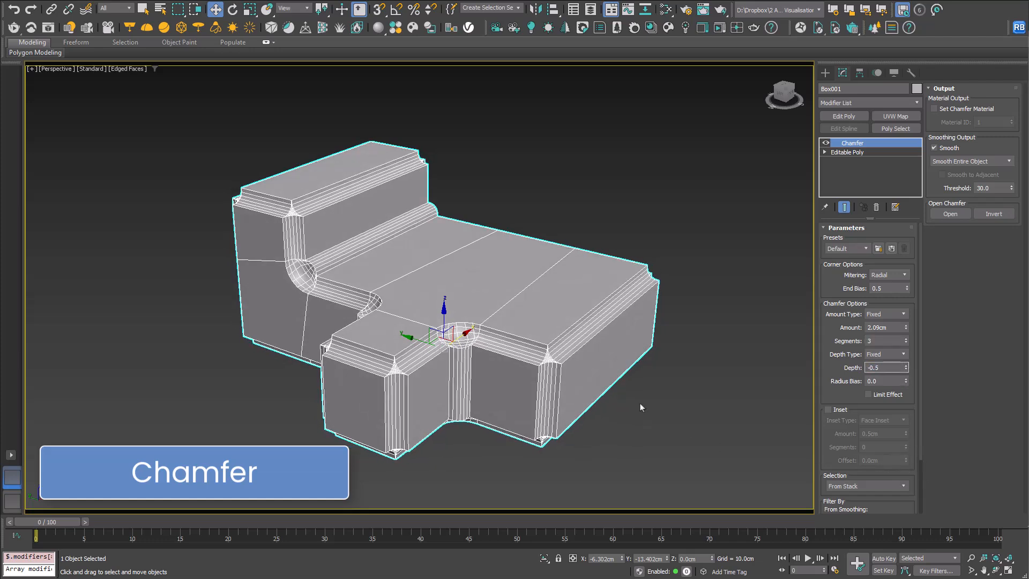
right_click(692, 357)
key("F4")
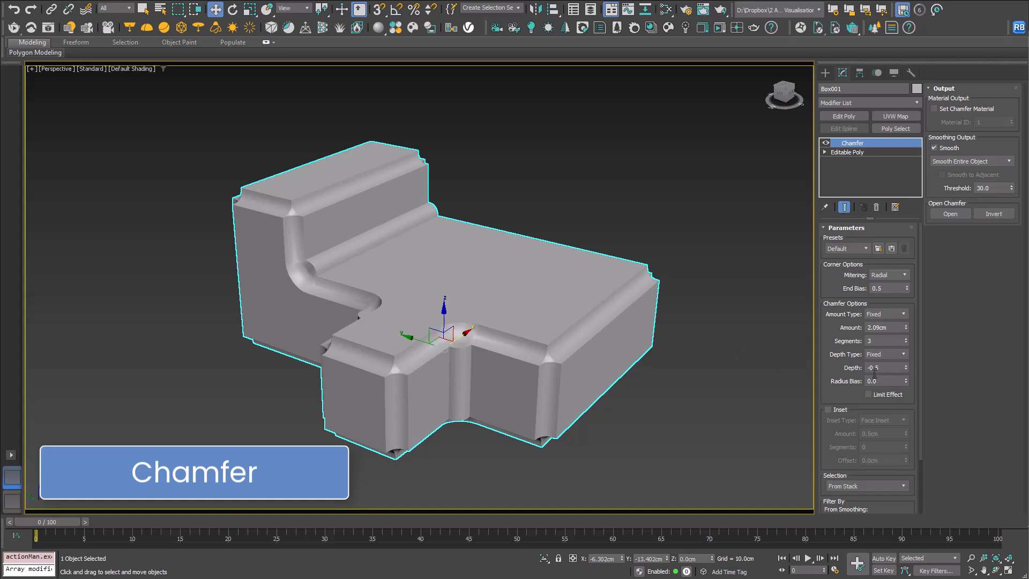
key("Return")
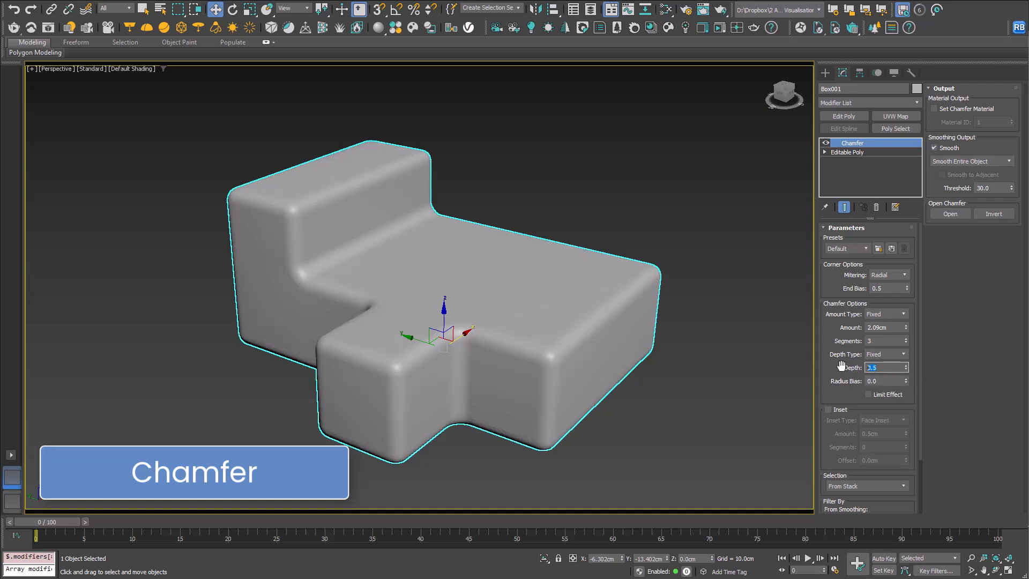
Step: At the Editable Poly's polygon level, extrude the end block's top face upward and its outer end face outward
left_click(844, 153)
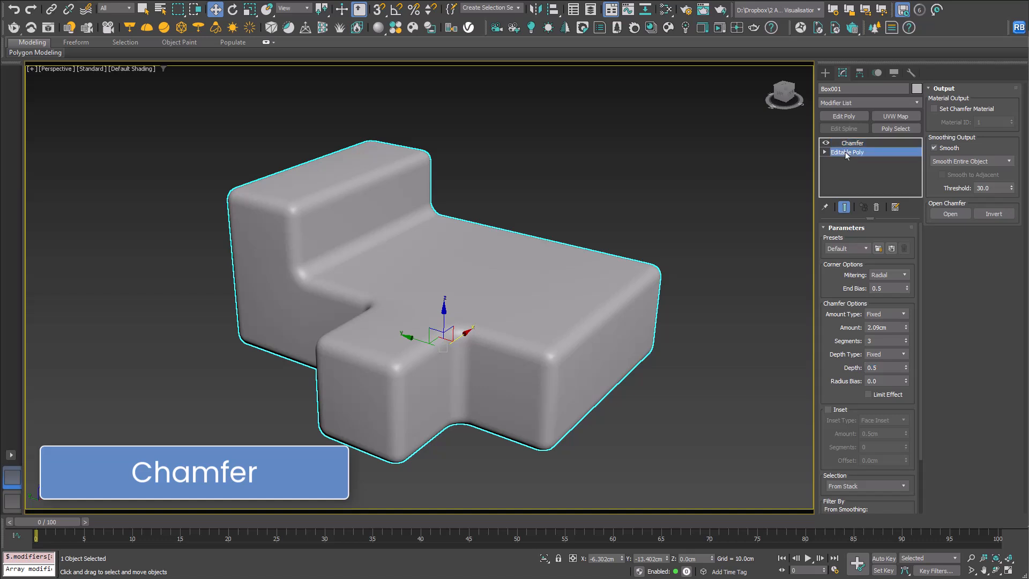
left_click(879, 240)
left_click(574, 301)
left_click(859, 409)
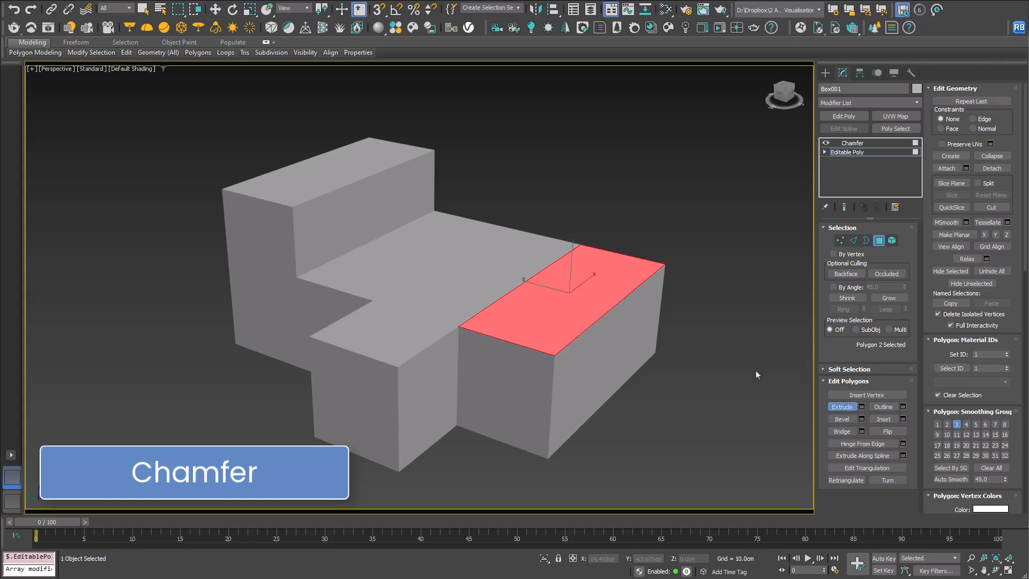
left_click_drag(562, 317, 560, 256)
left_click(621, 322)
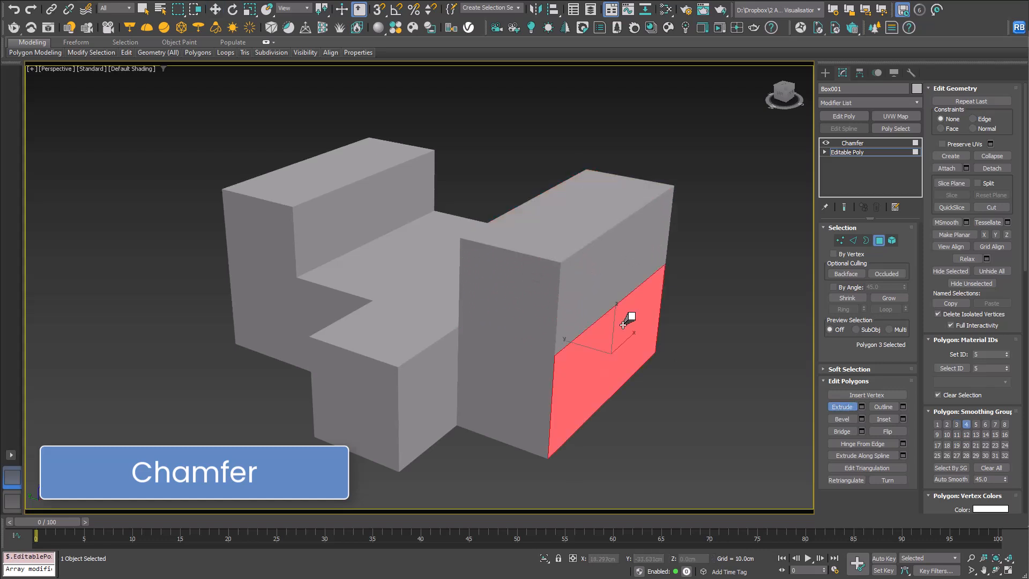
left_click_drag(620, 333, 720, 358)
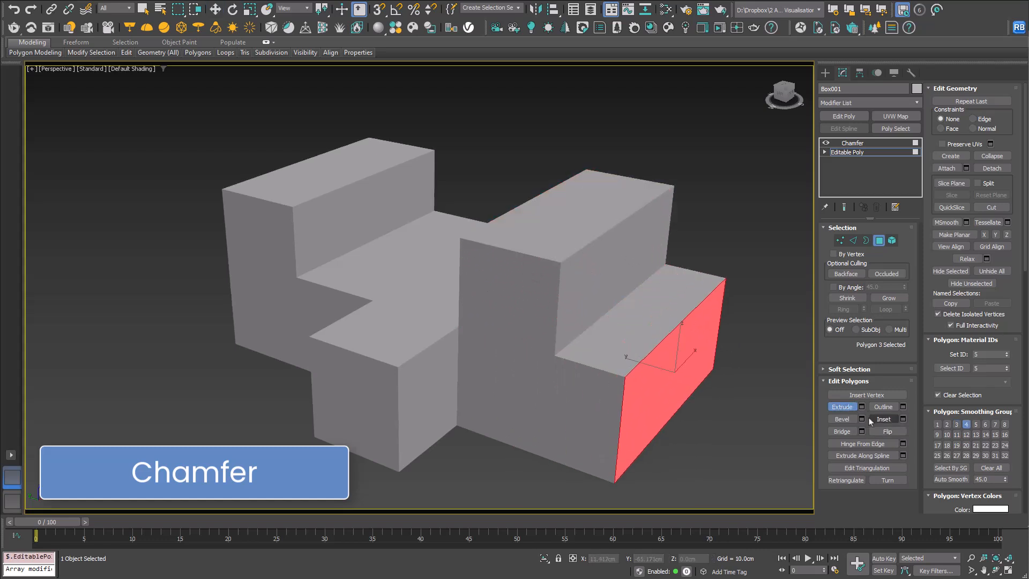
Step: Return to the chamfered result, show edged faces, and toggle the Chamfer modifier off and on to compare
left_click(852, 143)
left_click(704, 359)
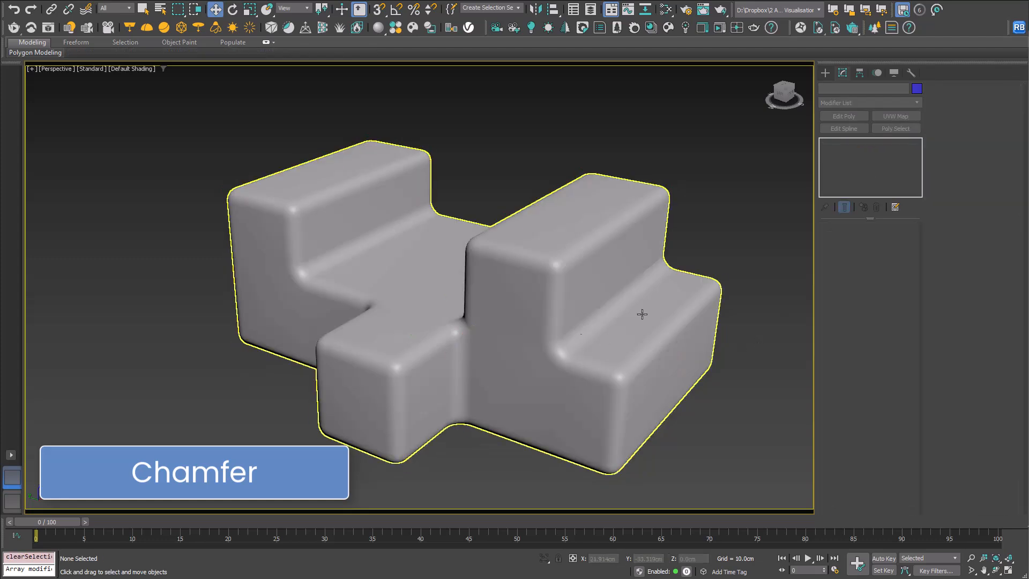
left_click(659, 370)
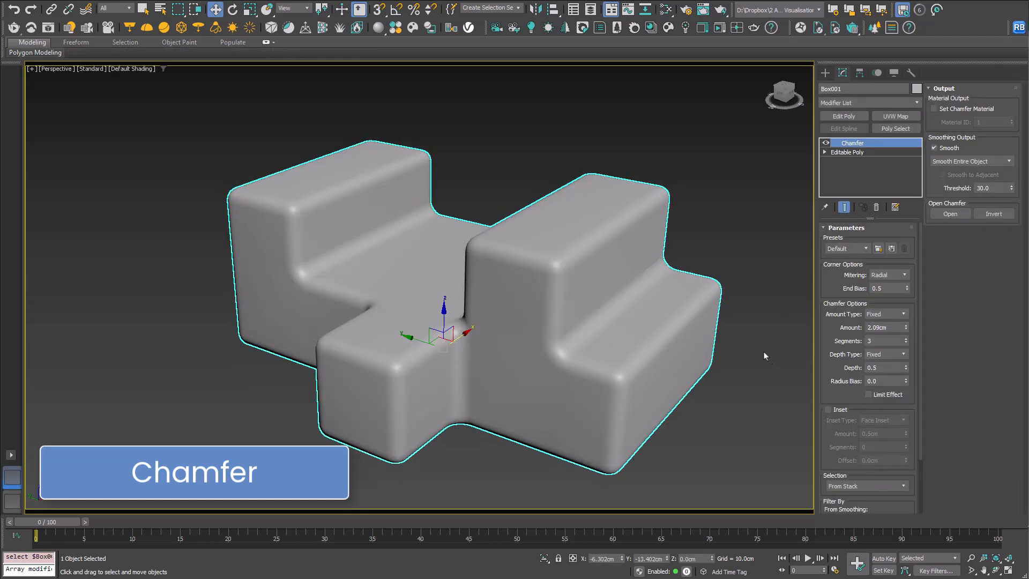
key("F4")
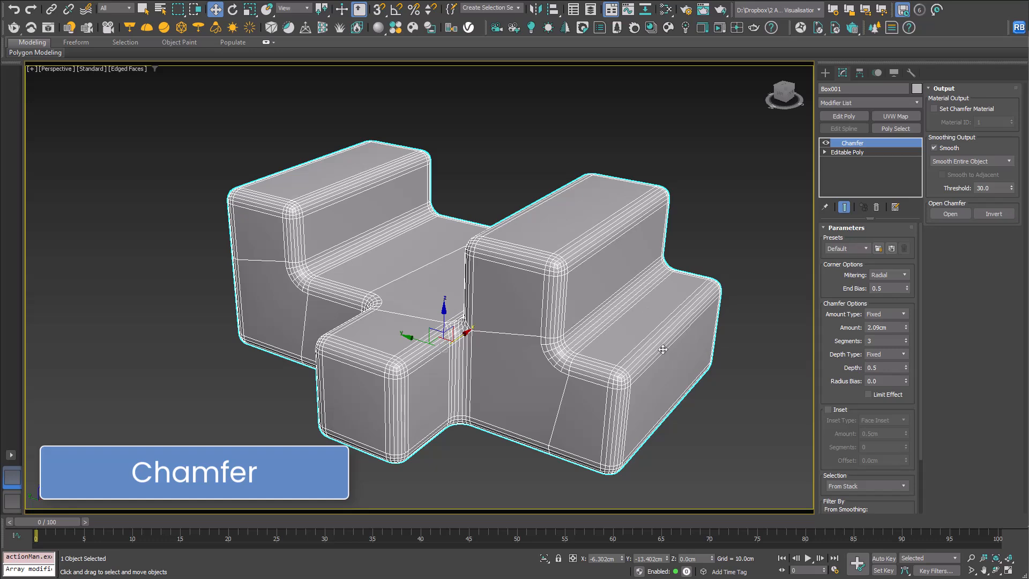
left_click(826, 143)
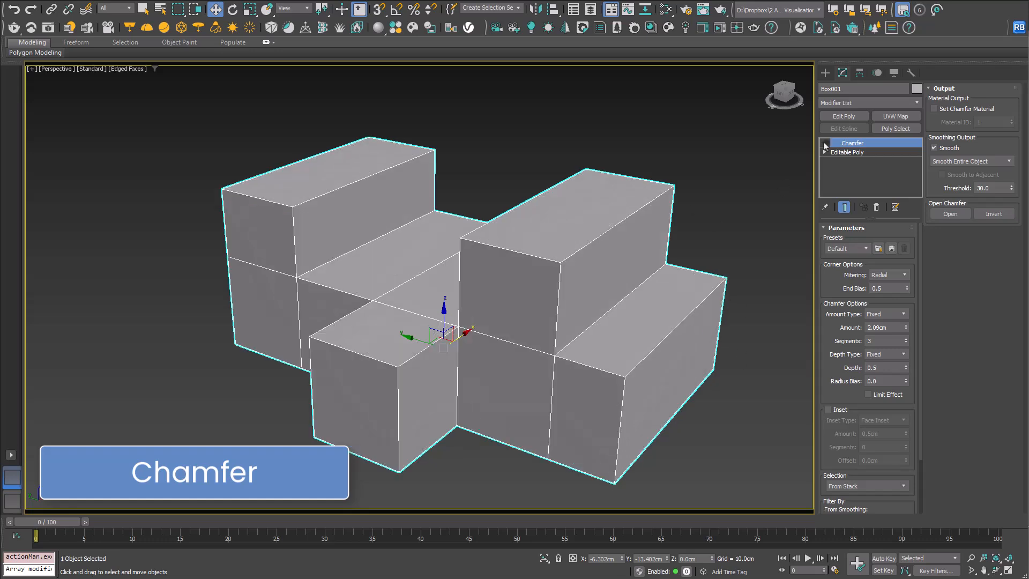
left_click(826, 143)
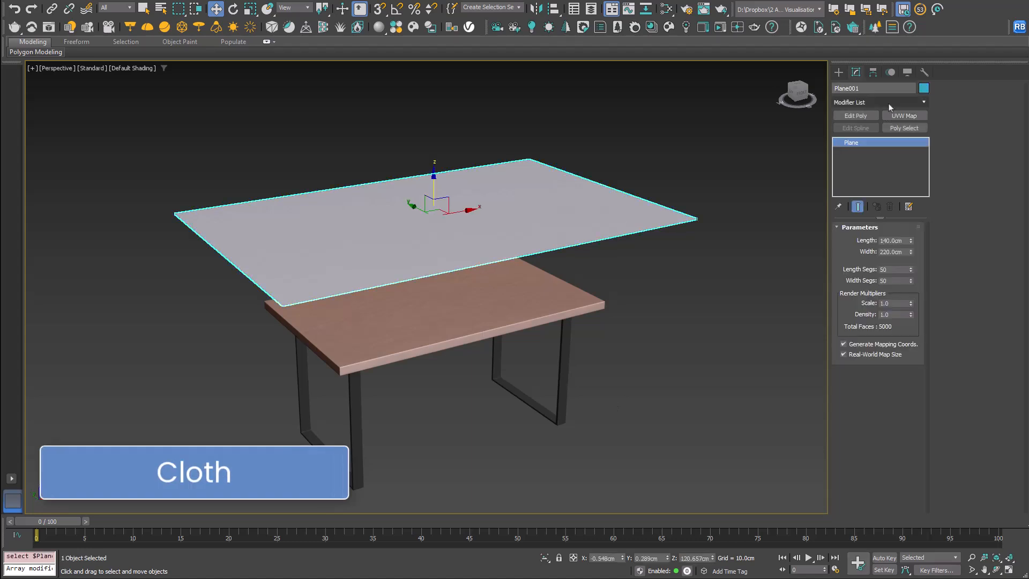
Step: Add a Cloth modifier to the plane above the table, and unhide the red box covering the tabletop
left_click(906, 102)
left_click(872, 338)
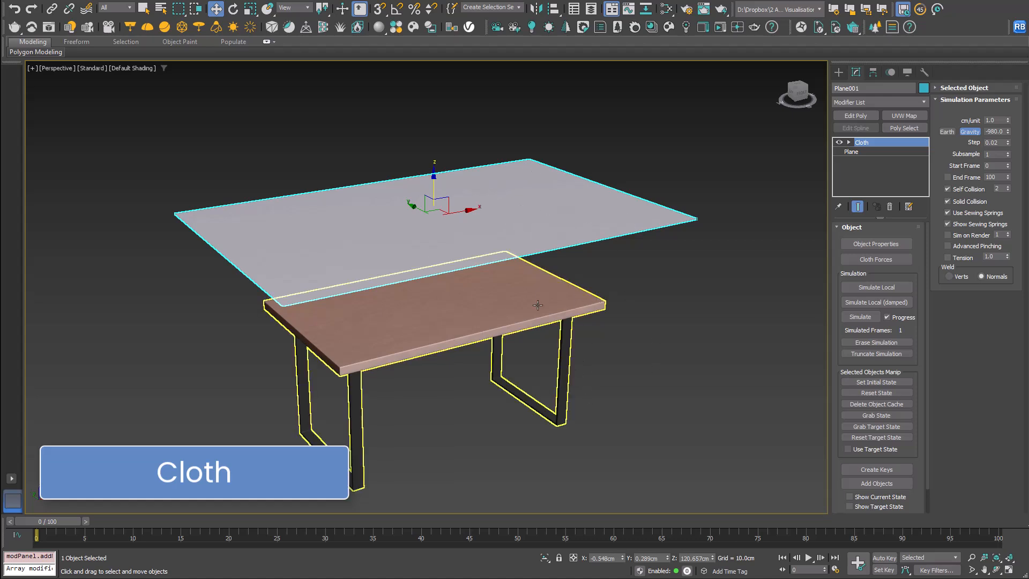
right_click(453, 324)
left_click(467, 279)
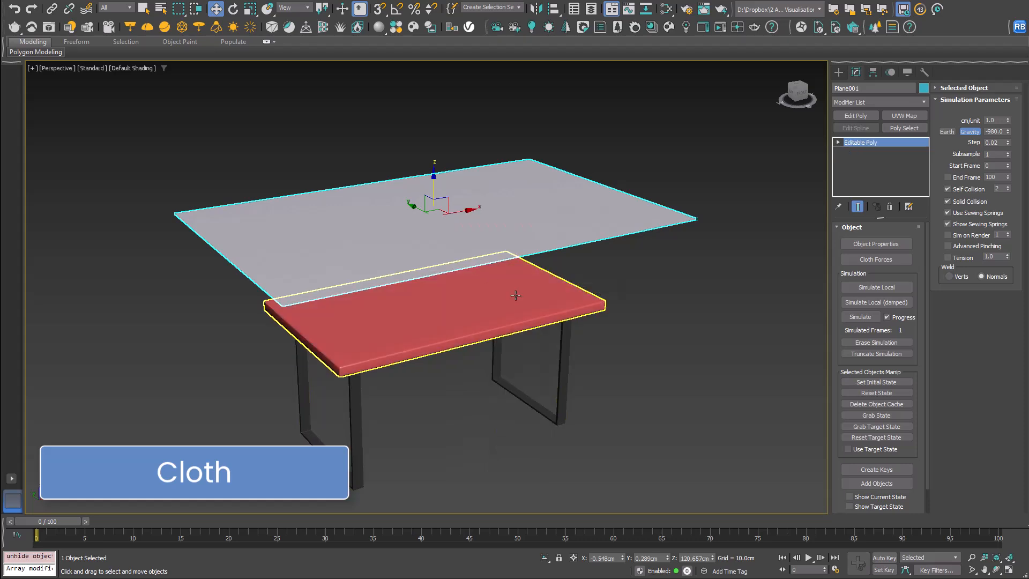
Step: Show edged faces, raise the red box to compare its mesh with the table's, and undo the move
left_click(516, 295)
key("F4")
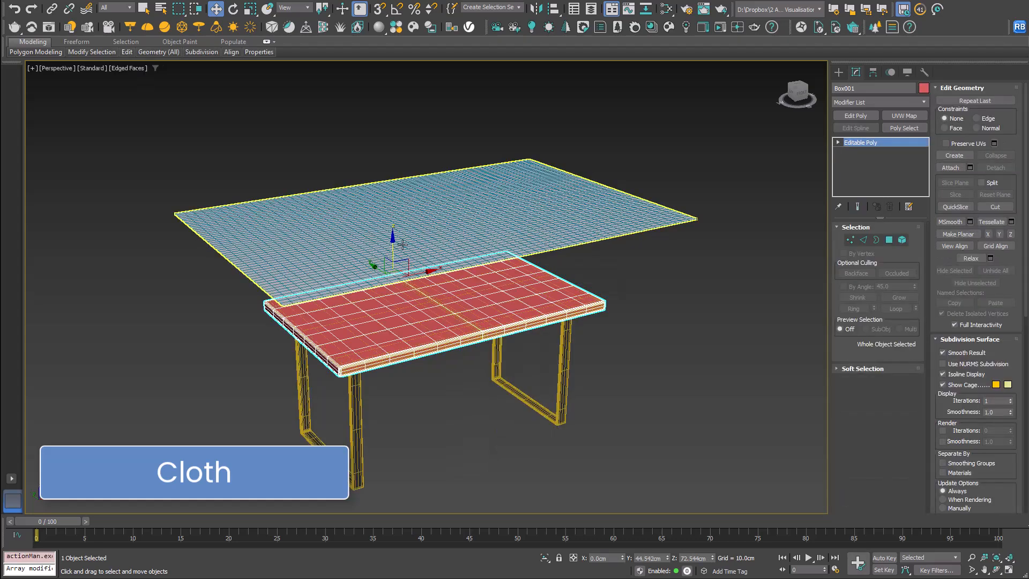
left_click_drag(401, 244, 401, 219)
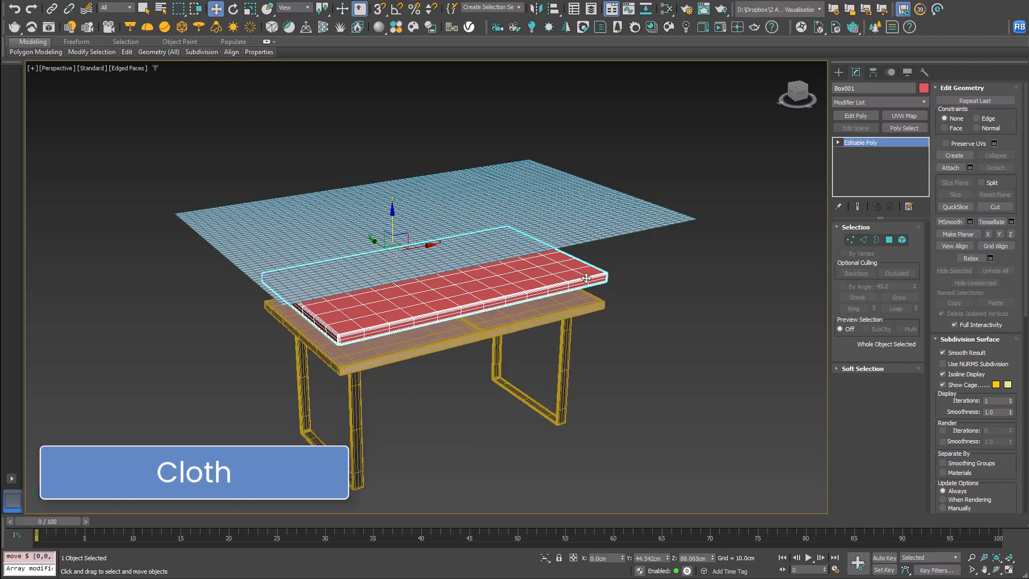
left_click(475, 334)
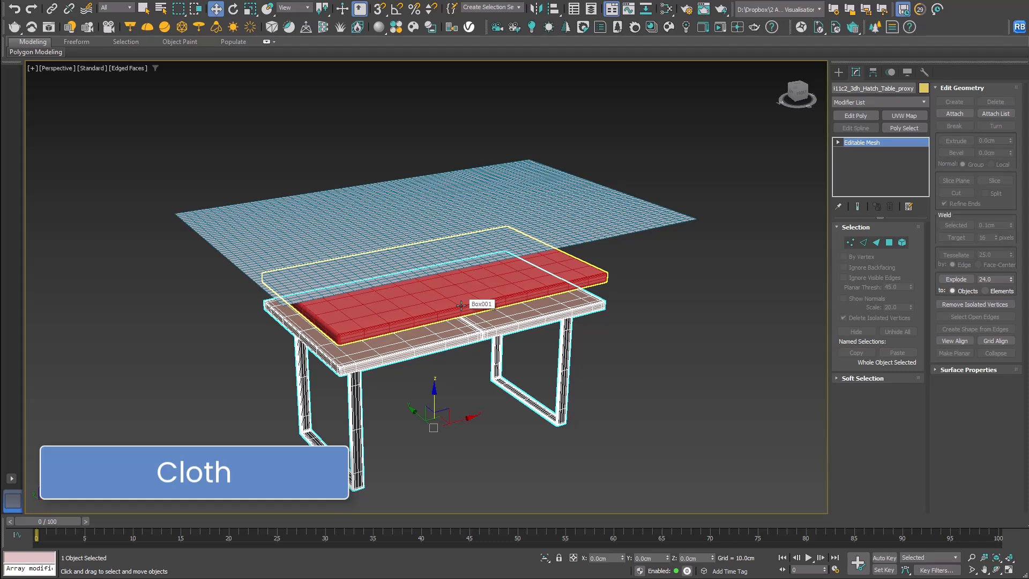
key("ctrl+z")
key("ctrl+z")
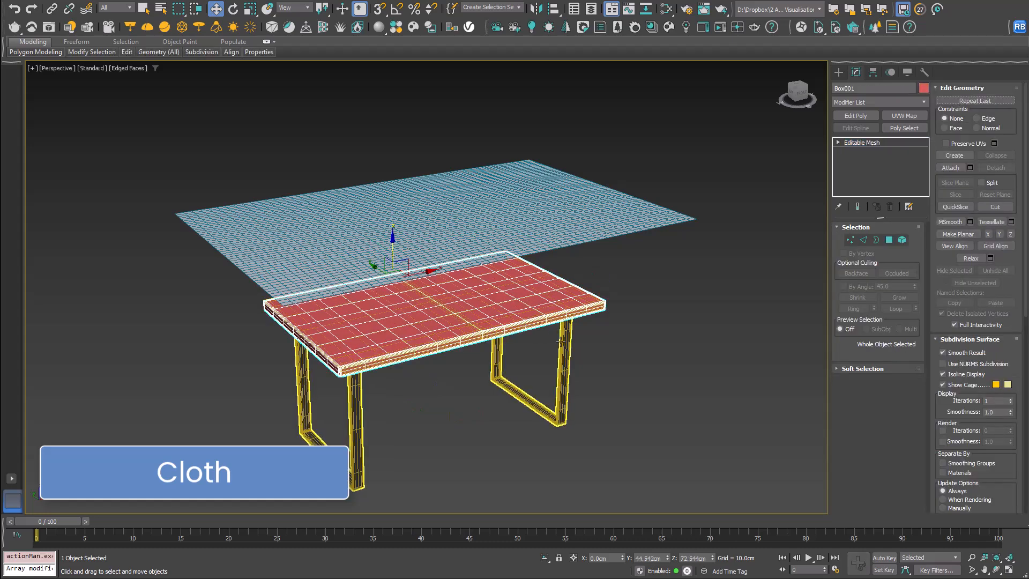
Step: Hide the table model and turn off edged faces
right_click(560, 341)
left_click(589, 300)
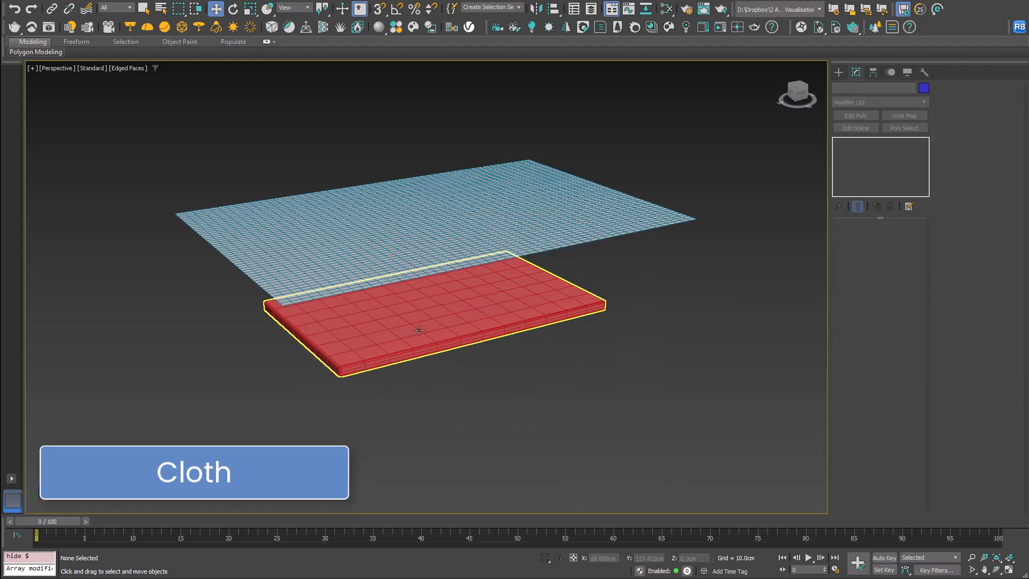
key("F4")
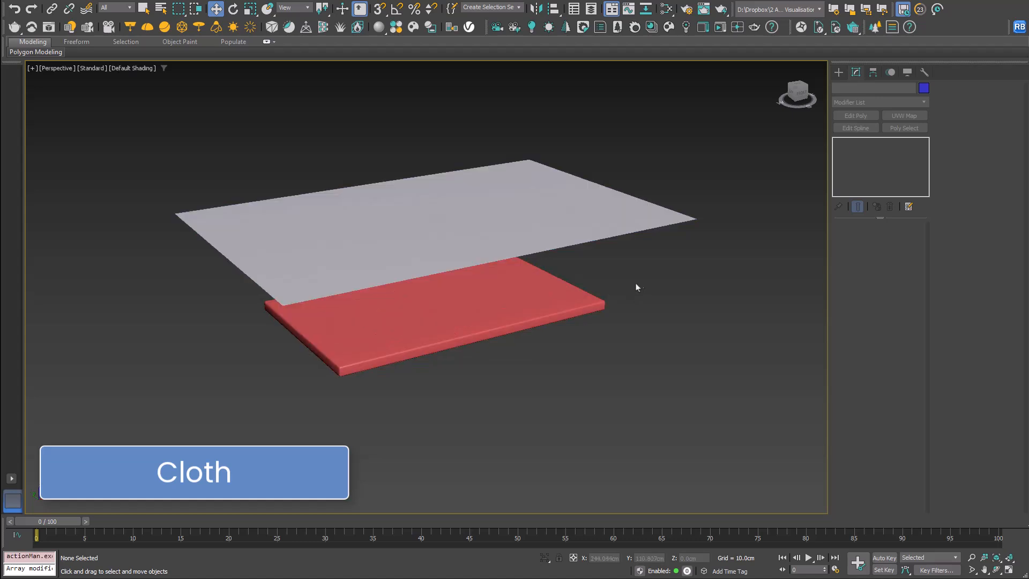
Step: In the Cloth modifier's Object Properties, define Plane001 as Cloth with the Silk preset
left_click(541, 236)
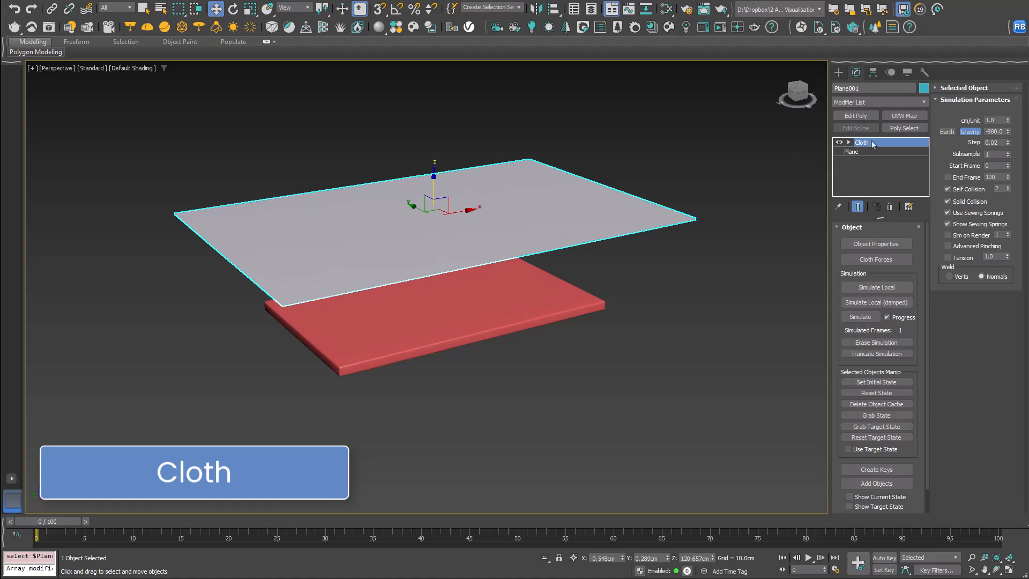
left_click(870, 246)
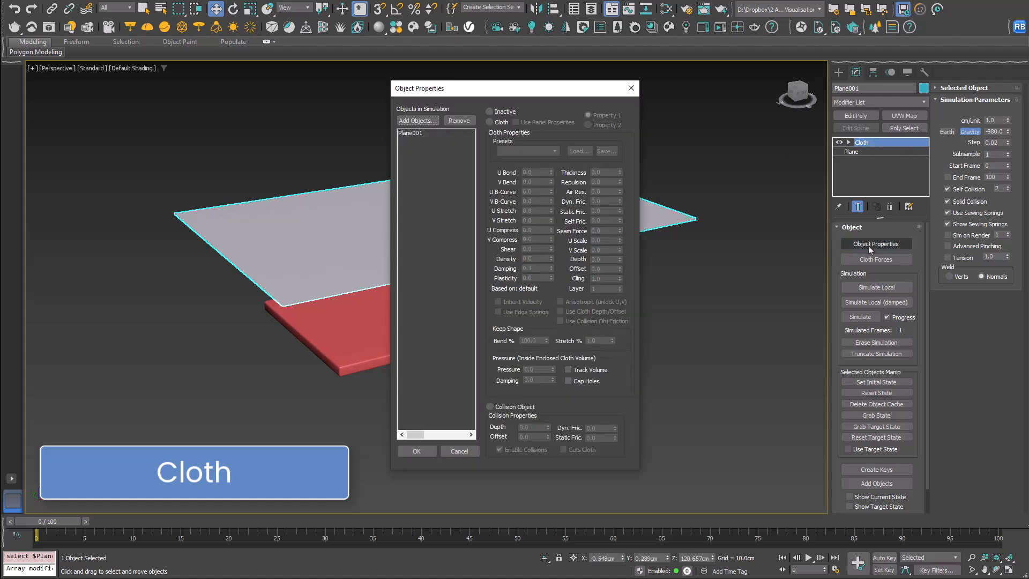
left_click(412, 134)
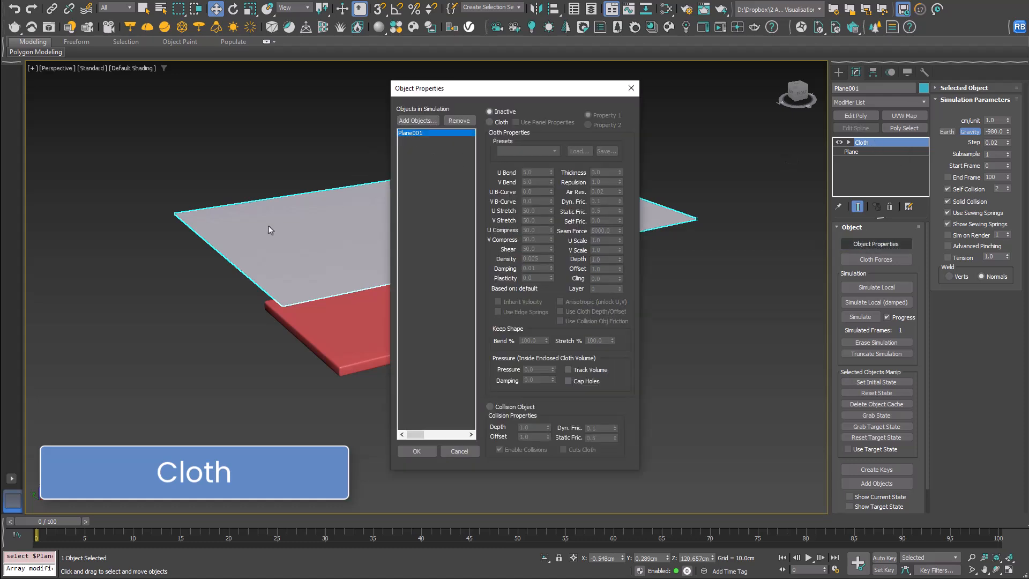
left_click(501, 123)
left_click(531, 150)
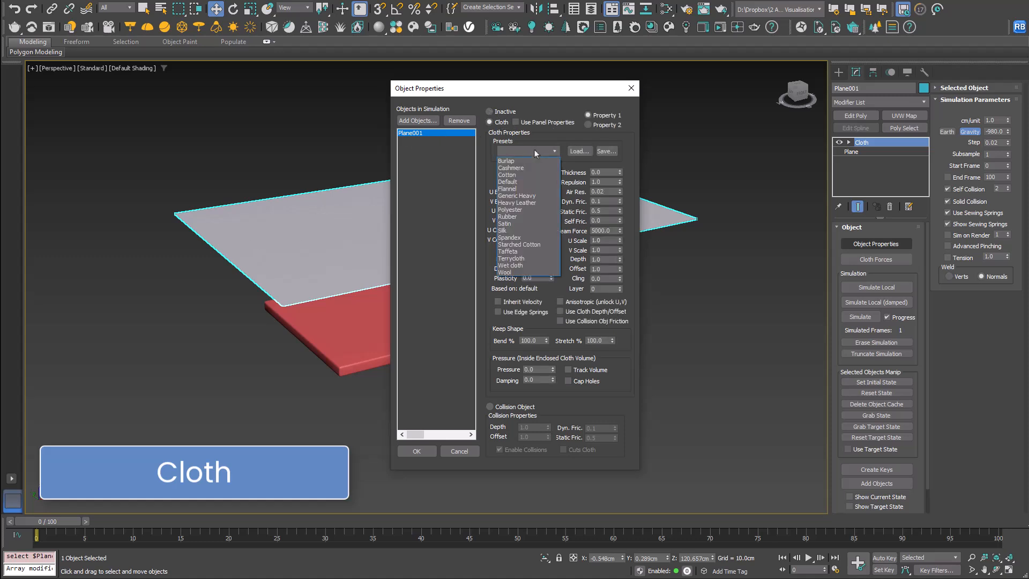
left_click(530, 232)
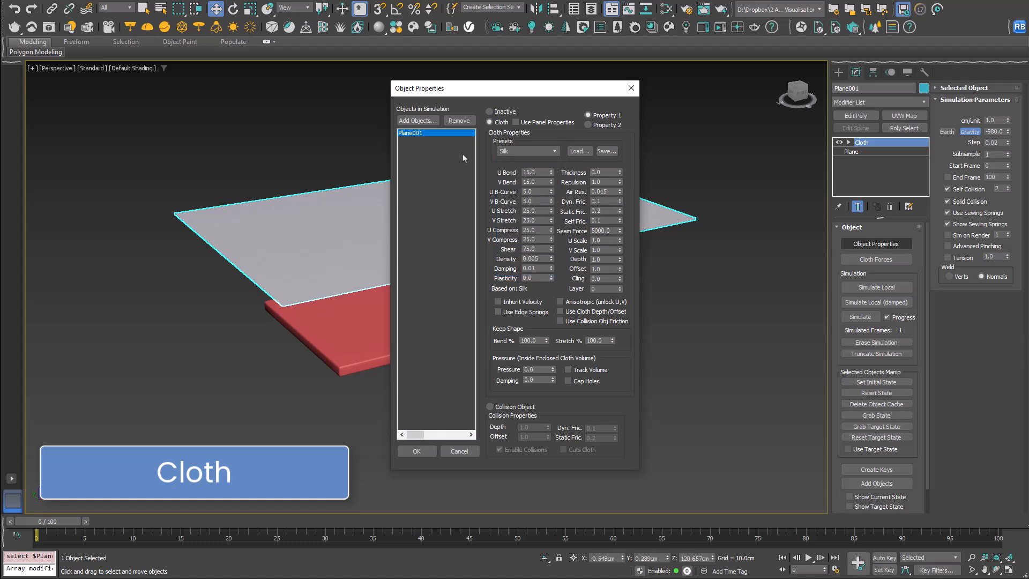
Step: Add Box001 to the cloth simulation, define it as a Collision Object, and accept the object properties
left_click(419, 122)
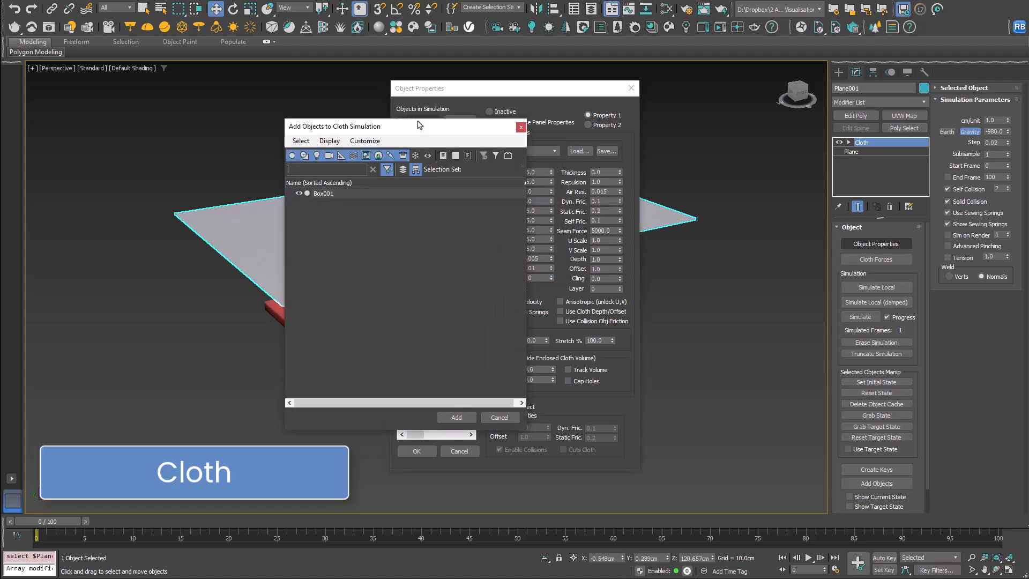
double_click(321, 194)
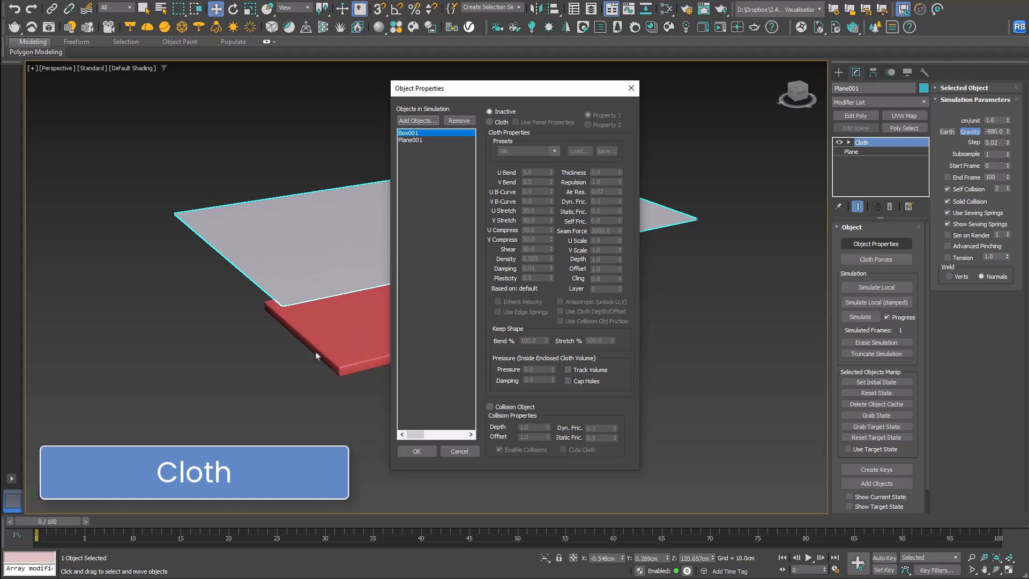
left_click(490, 407)
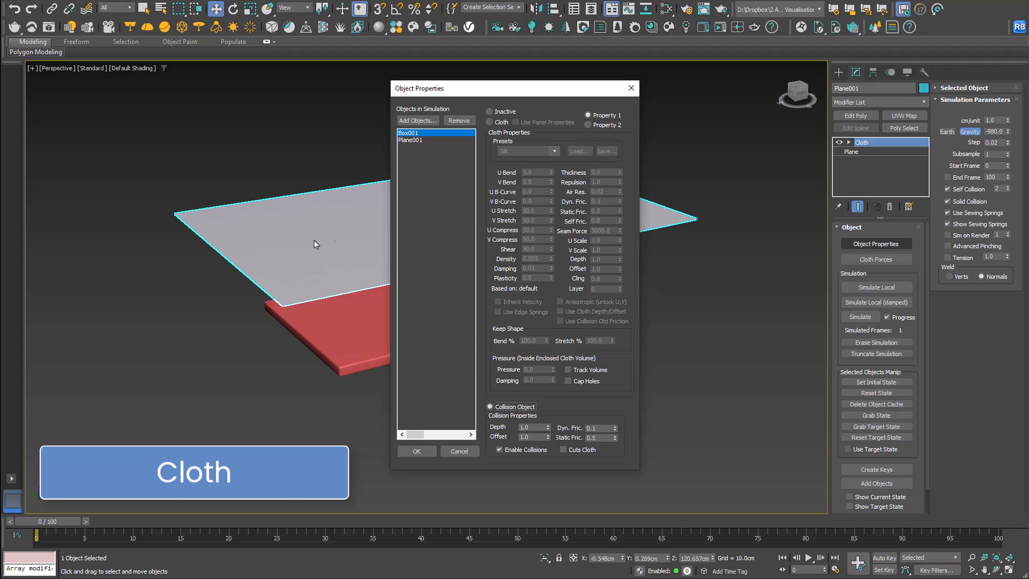
left_click(424, 140)
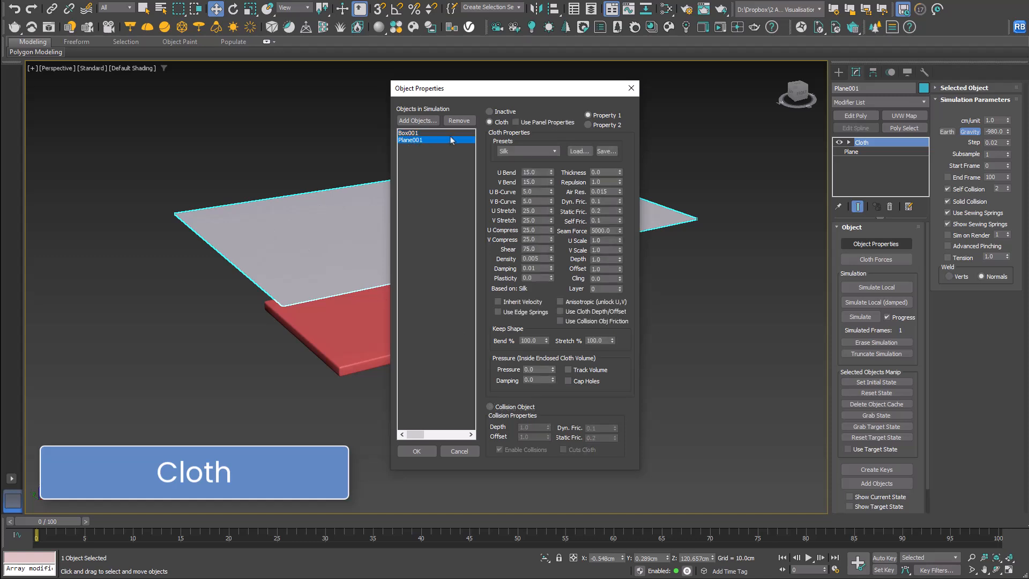
left_click(412, 133)
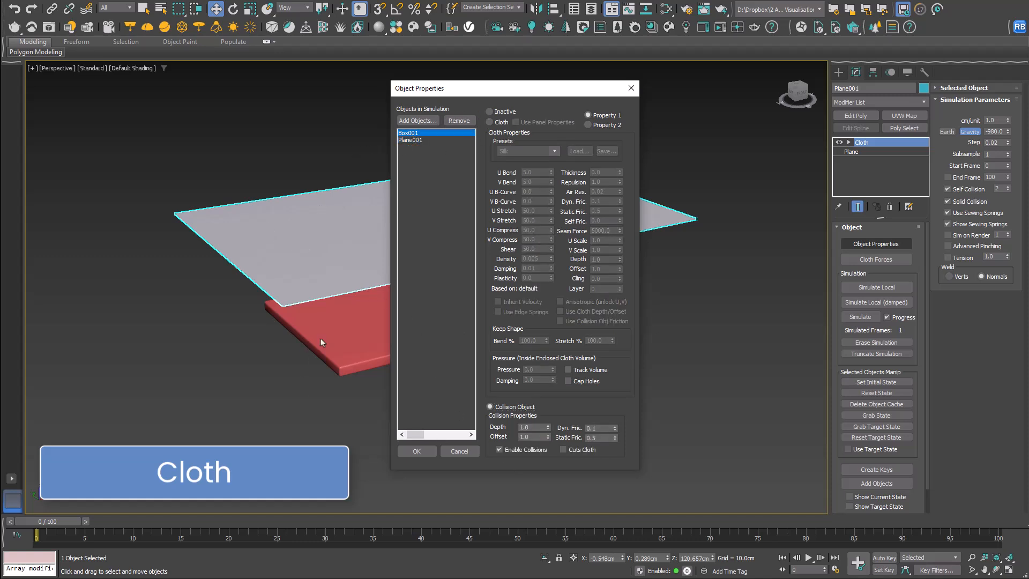
left_click(417, 452)
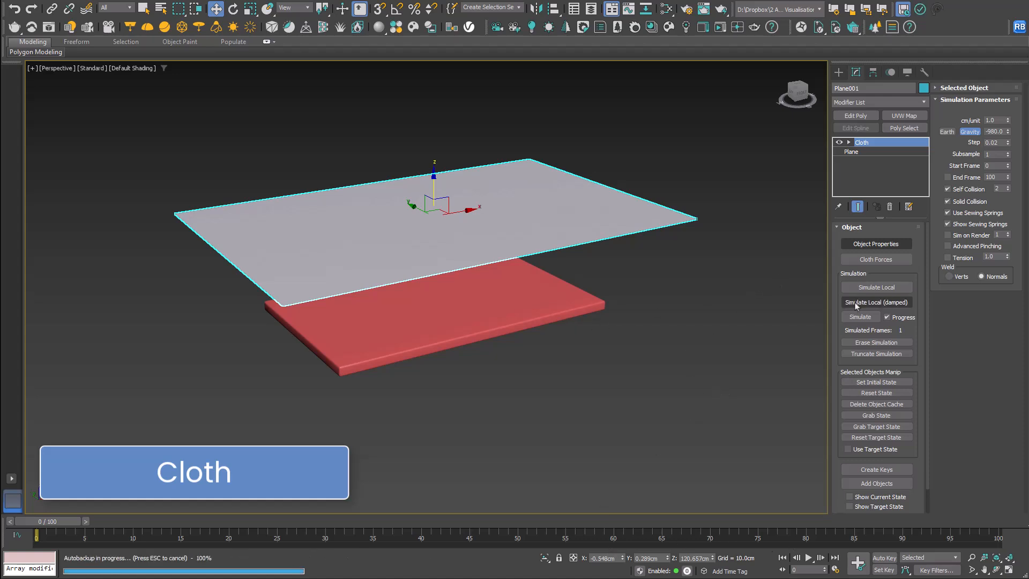
Step: Drape the plane over the red box with a damped local simulation, stop it, and unhide the table
left_click(889, 302)
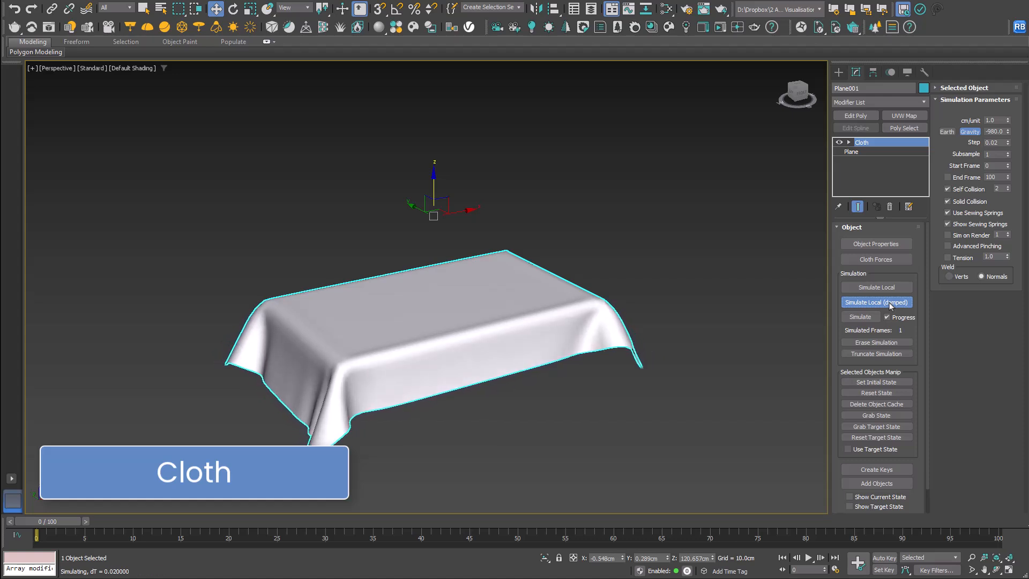
left_click(890, 304)
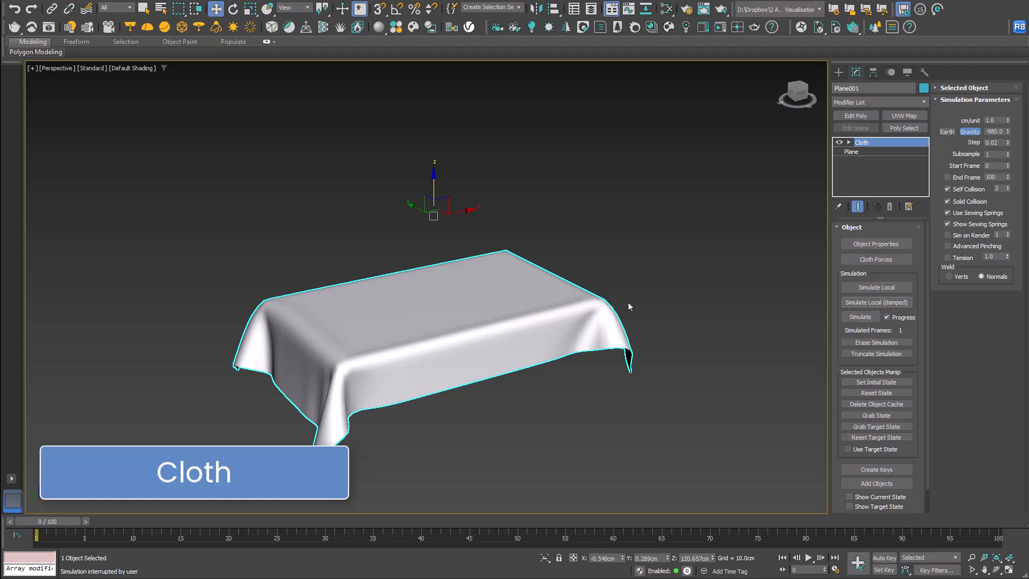
middle_click_drag(586, 380, 571, 363, "alt")
scroll(610, 354, "up", 4)
right_click(609, 353)
left_click(668, 300)
Step: Show edged faces and add a Shell modifier with an outer amount of 0.4 cm to the tablecloth
key("F4")
scroll(636, 347, "up", 3)
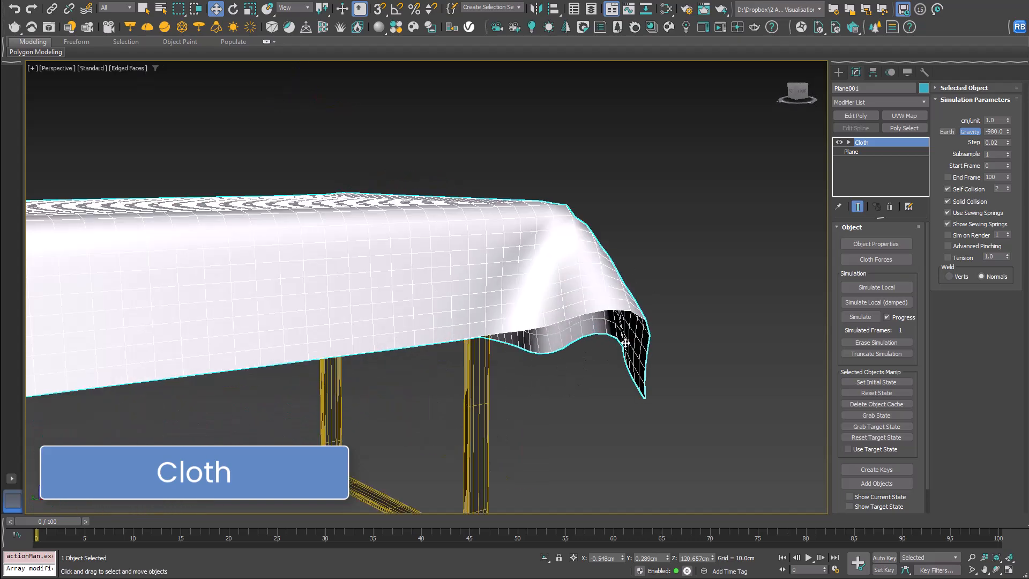
left_click(892, 101)
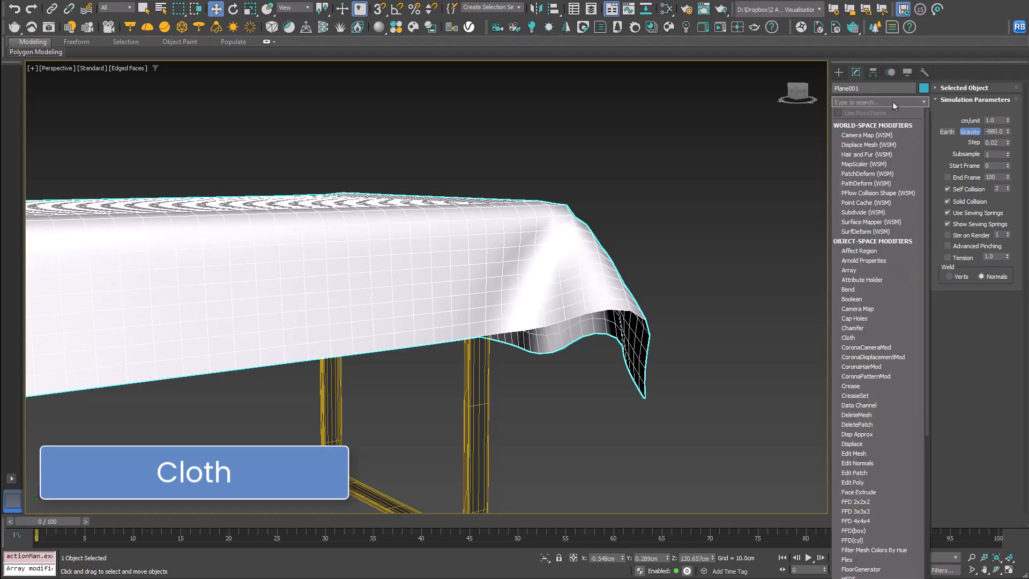
type("shell")
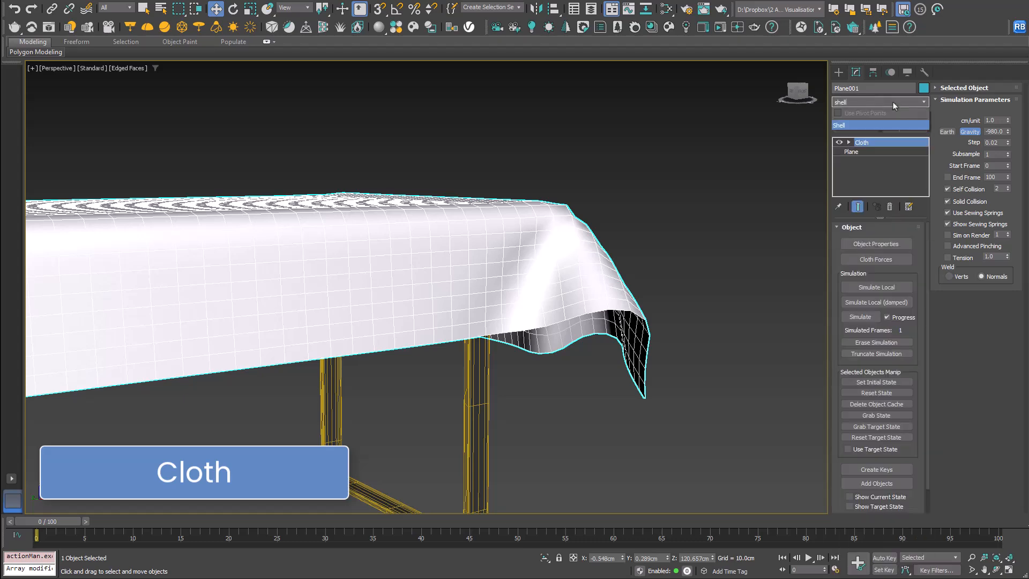
key("Return")
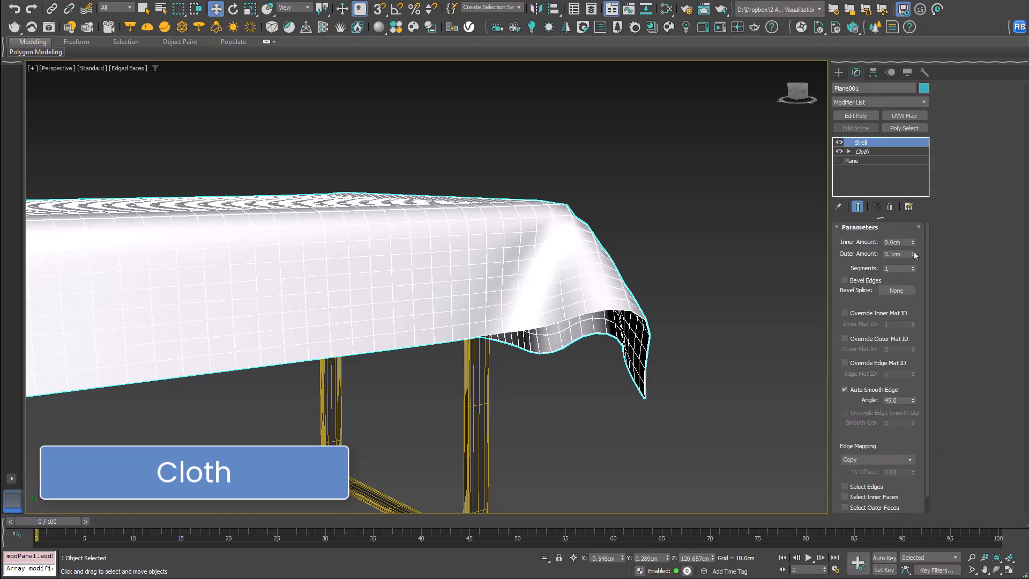
mouse_move(914, 255)
left_mouse_down()
mouse_move(920, 242)
mouse_move(924, 252)
mouse_move(922, 238)
left_mouse_up()
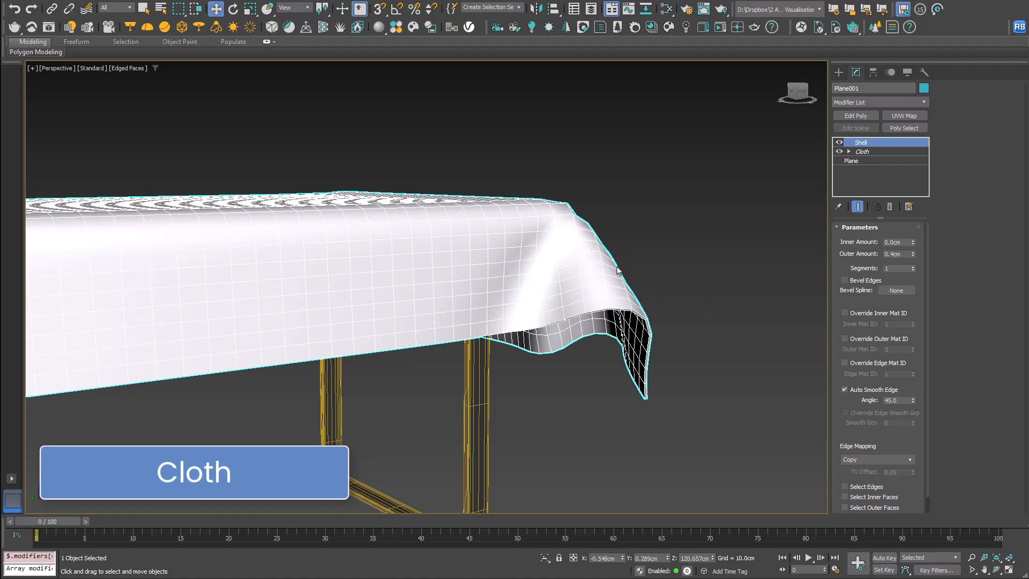
Step: Add a TurboSmooth modifier with 2 iterations to the tablecloth and turn off edged faces
left_click(909, 101)
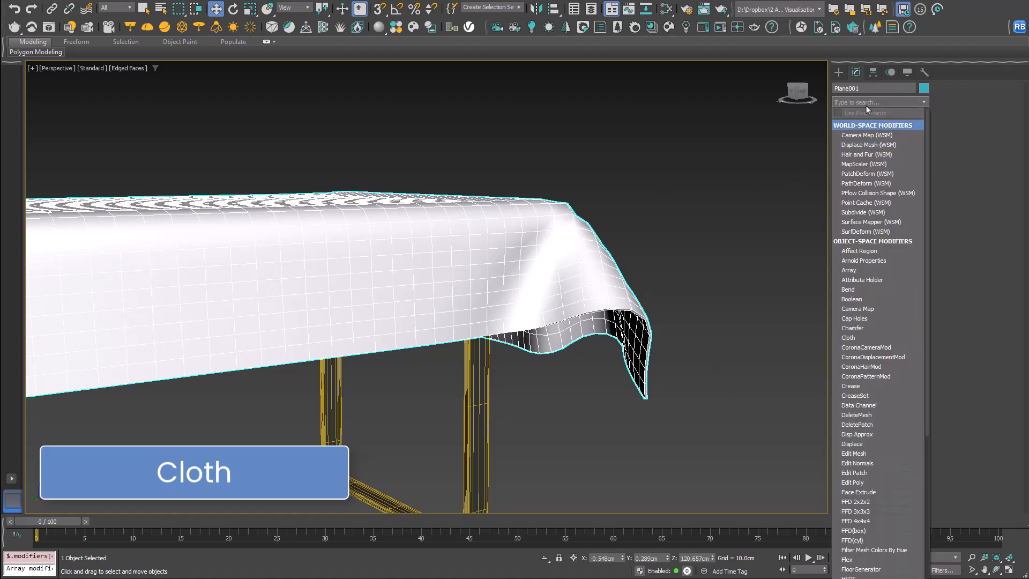
type("tur")
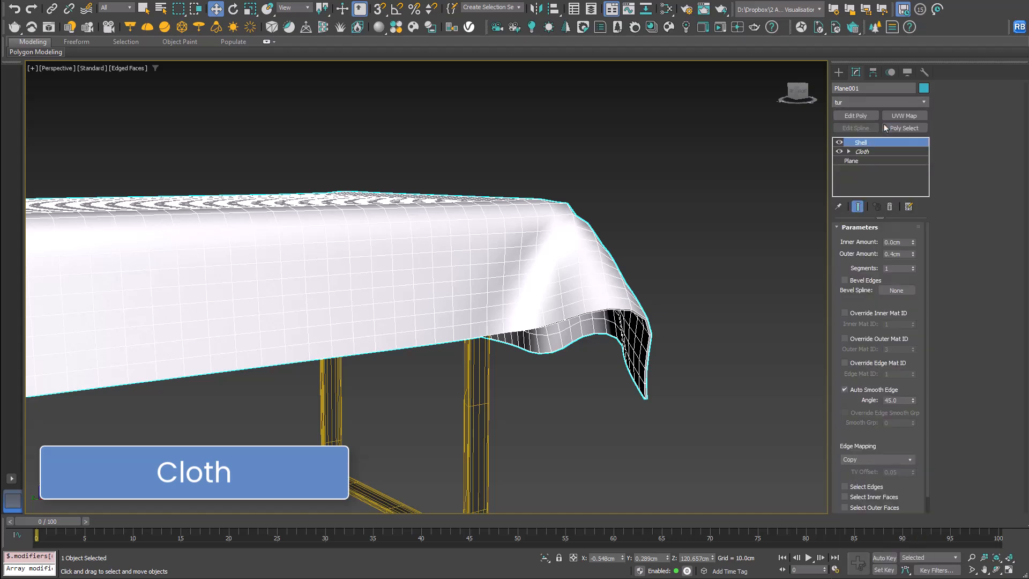
left_click(883, 125)
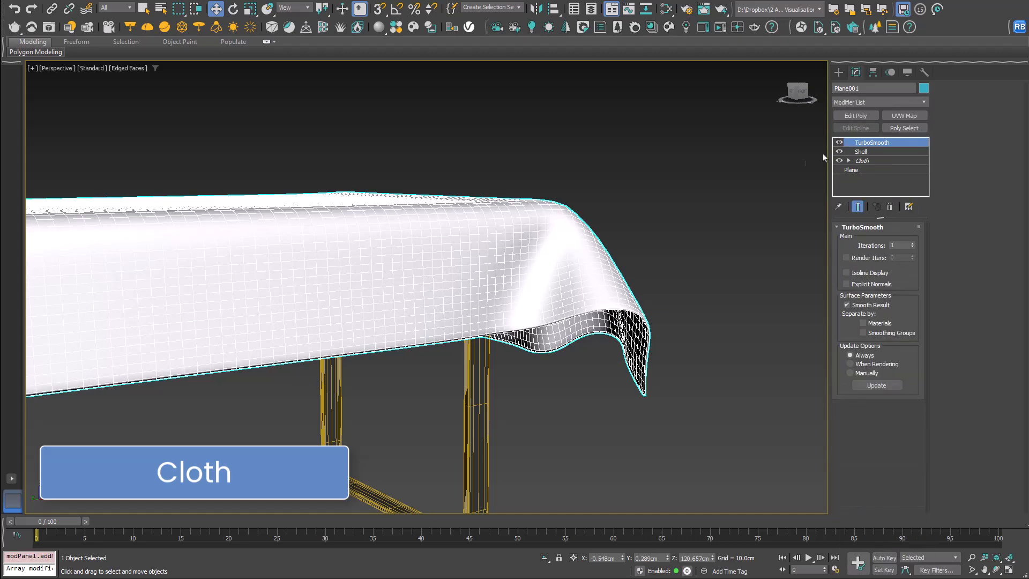
left_click(912, 244)
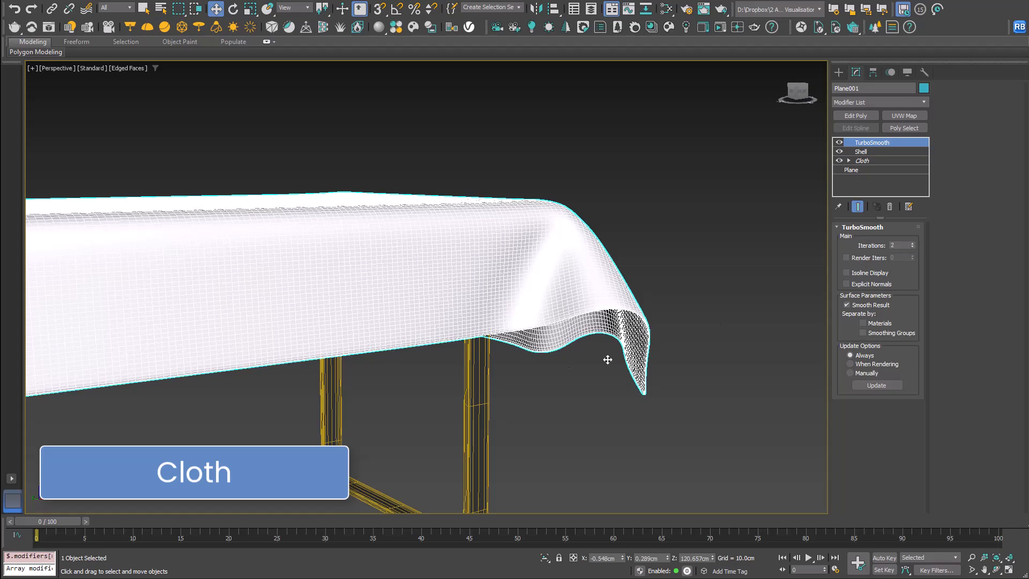
key("F4")
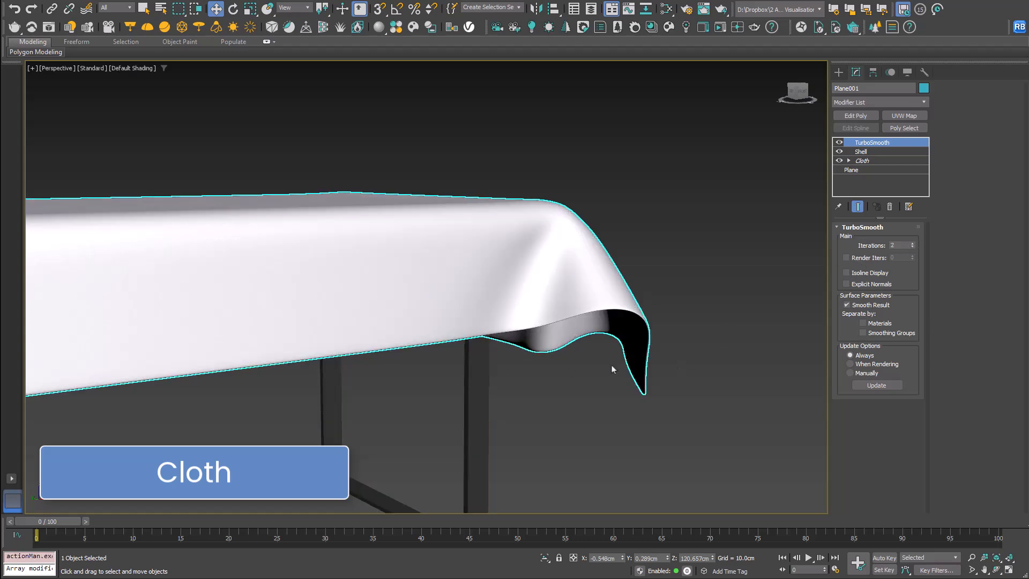
scroll(612, 369, "down", 5)
mouse_move(499, 416)
middle_mouse_down()
mouse_move(525, 374)
mouse_move(523, 354)
mouse_move(525, 372)
middle_mouse_up()
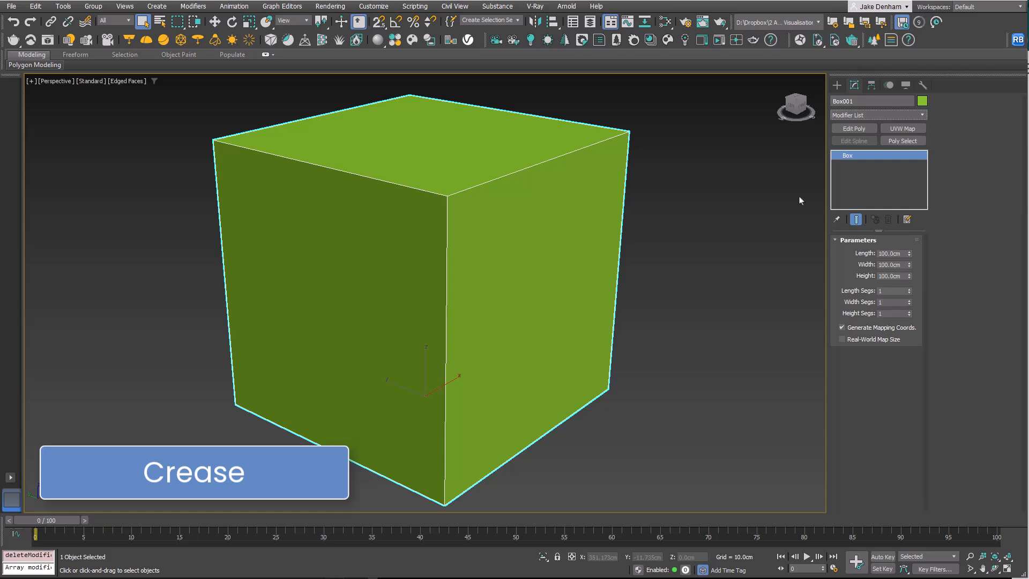
Step: Add an OpenSubdiv modifier with 6 iterations to the green box
left_click(882, 115)
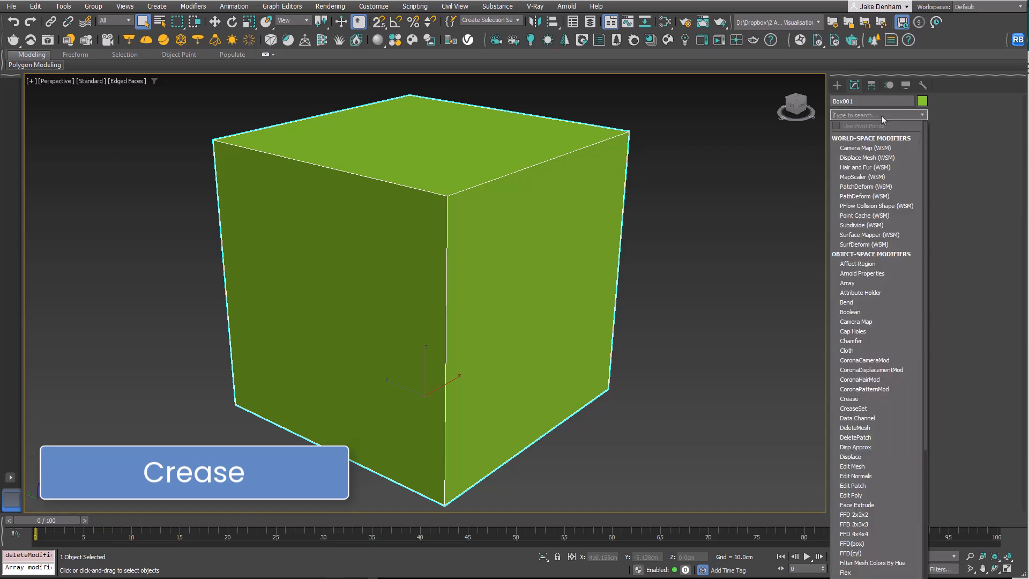
type("open")
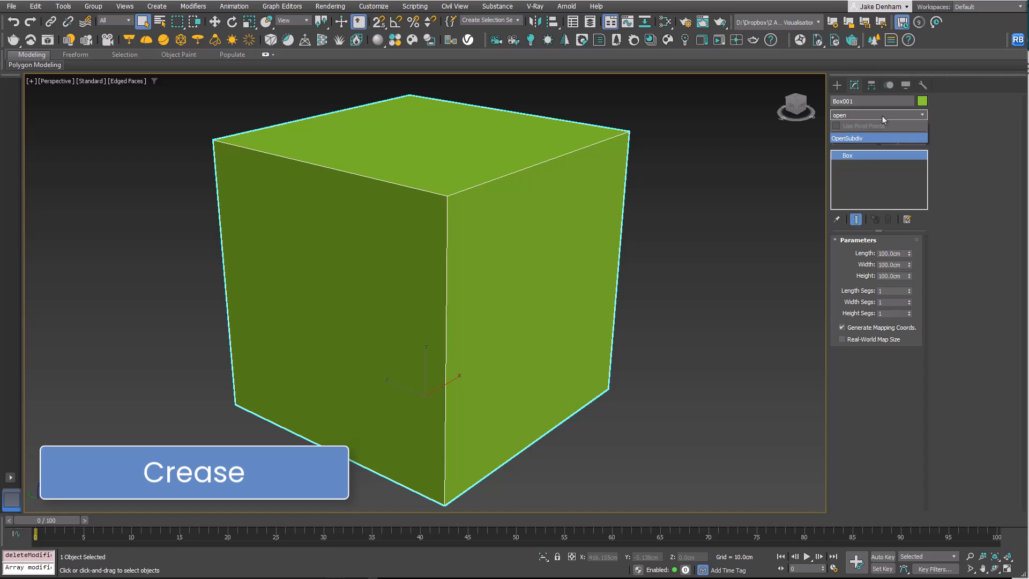
left_click(893, 137)
left_click_drag(912, 259, 909, 236)
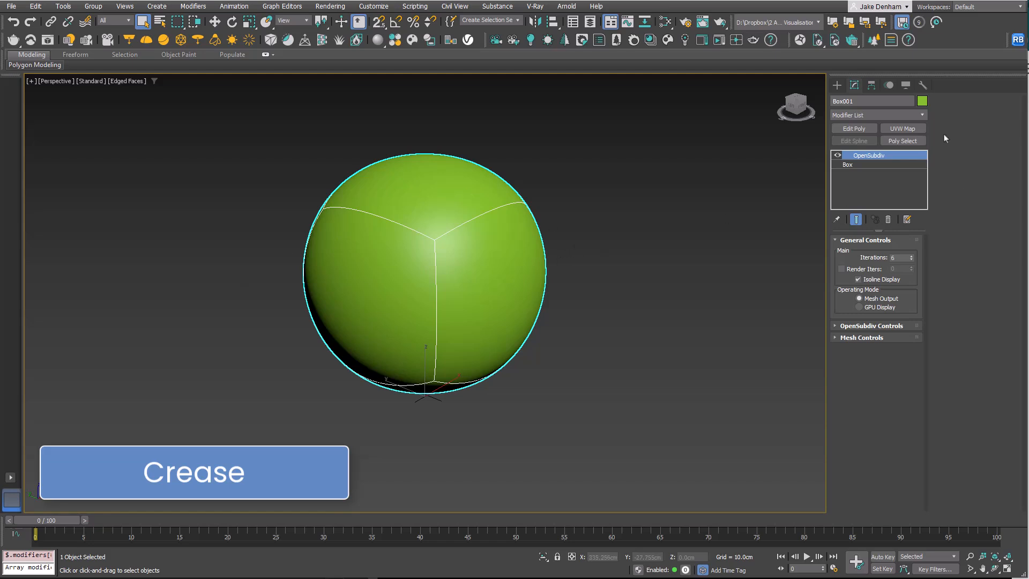
Step: Insert a Crease modifier between the green box and OpenSubdiv, set its selection to All Edges, and raise the crease value
left_click(880, 165)
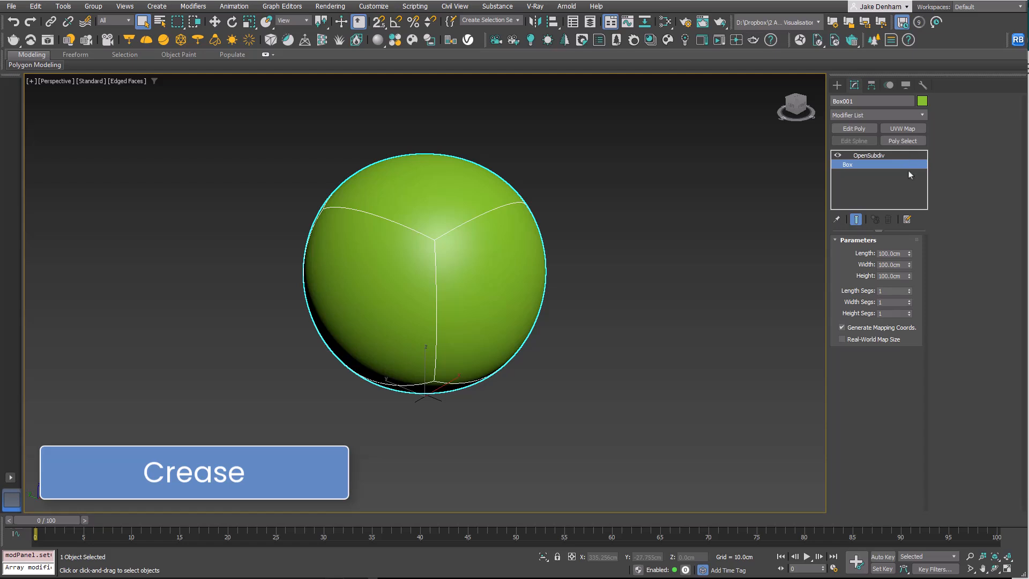
left_click(920, 116)
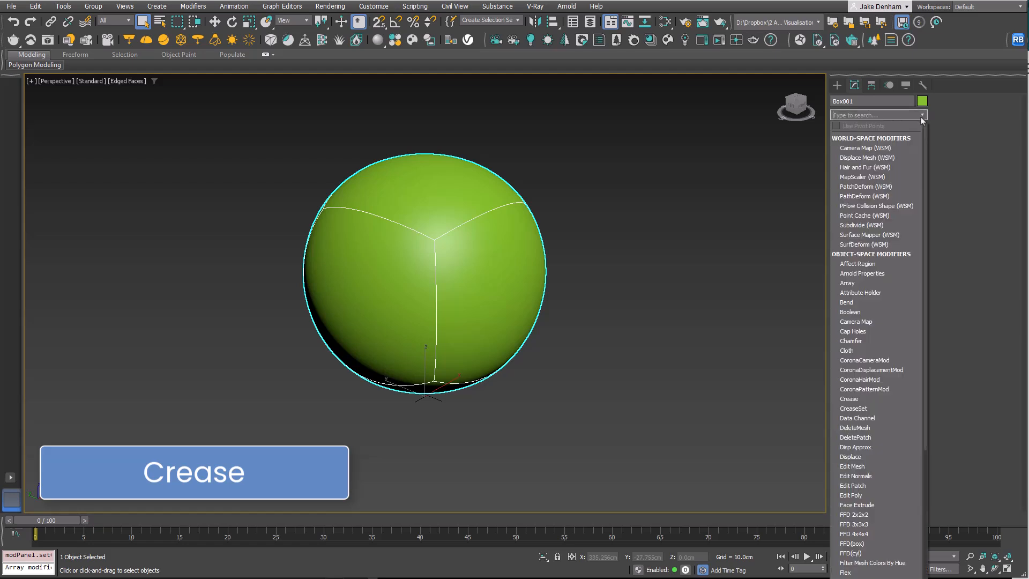
type("cre")
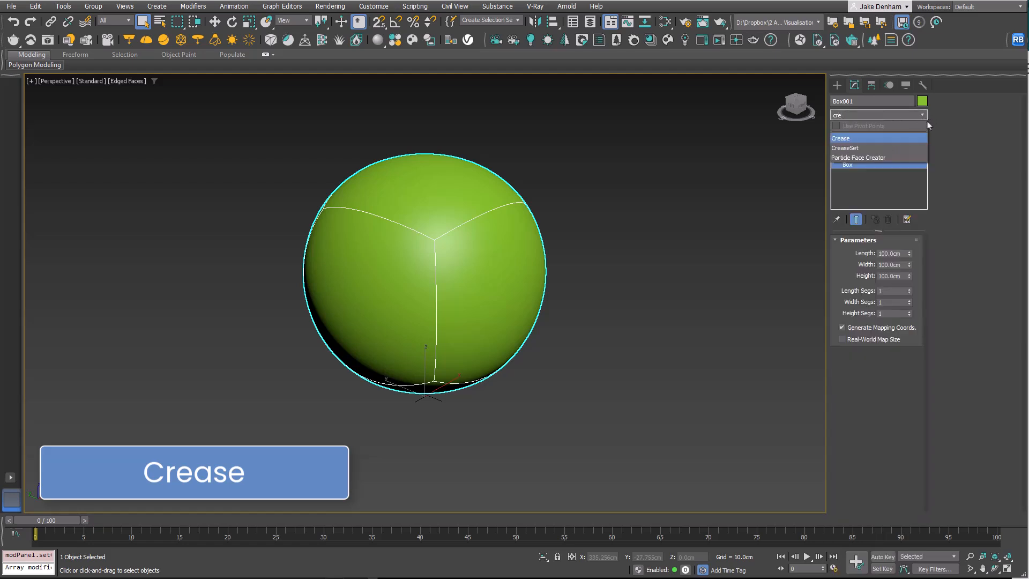
left_click(913, 137)
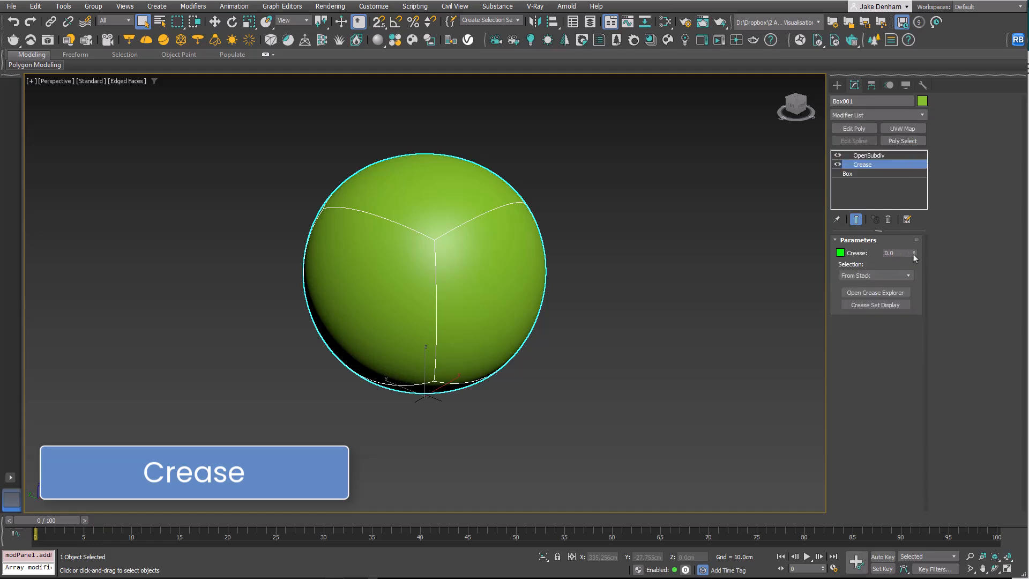
left_click(904, 272)
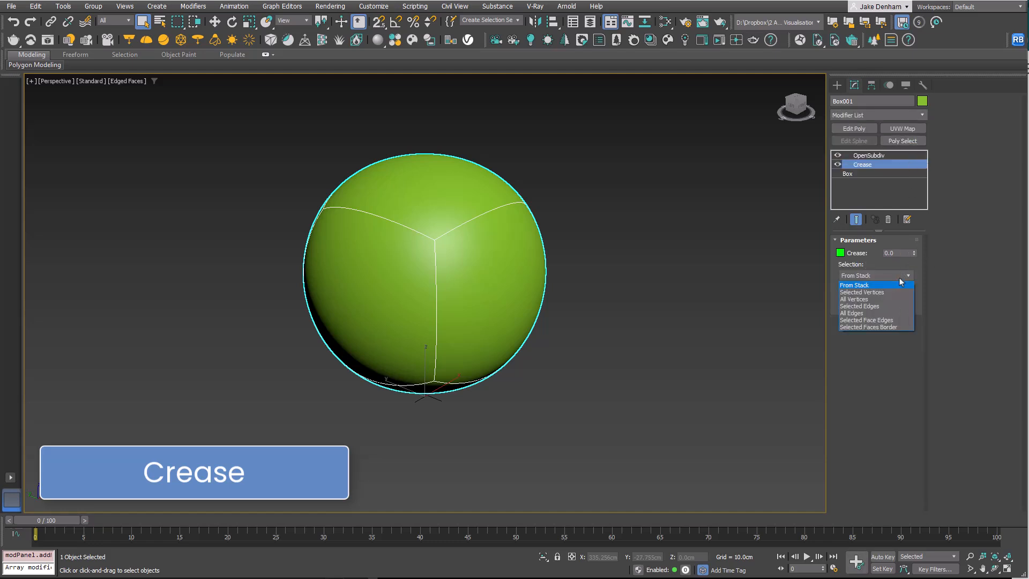
left_click(869, 314)
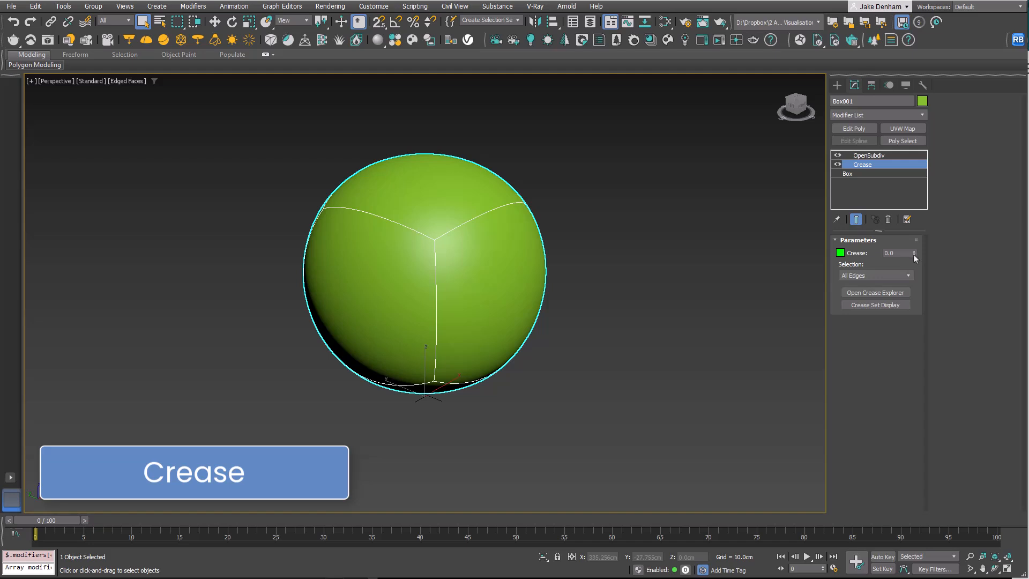
left_click_drag(915, 253, 918, 226)
Step: Apply OpenSubdiv to the yellow box and set its iterations to 6
left_click(921, 115)
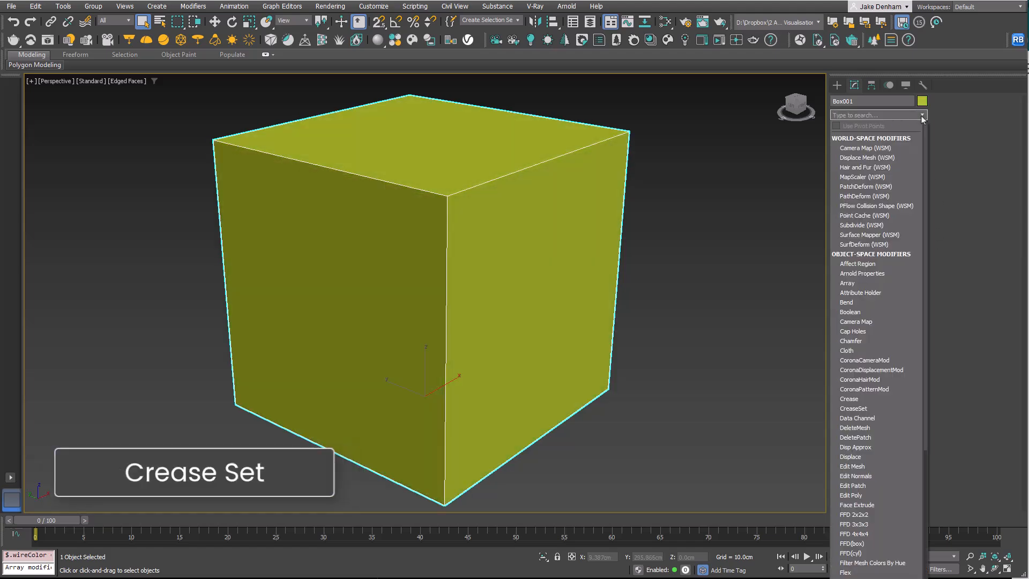
type("open")
left_click(902, 137)
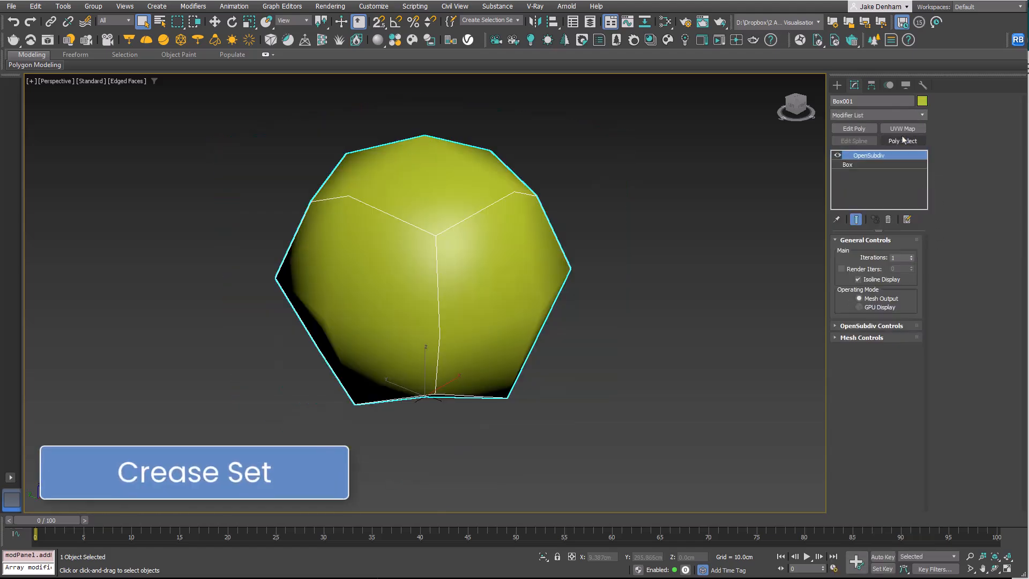
left_click(912, 257)
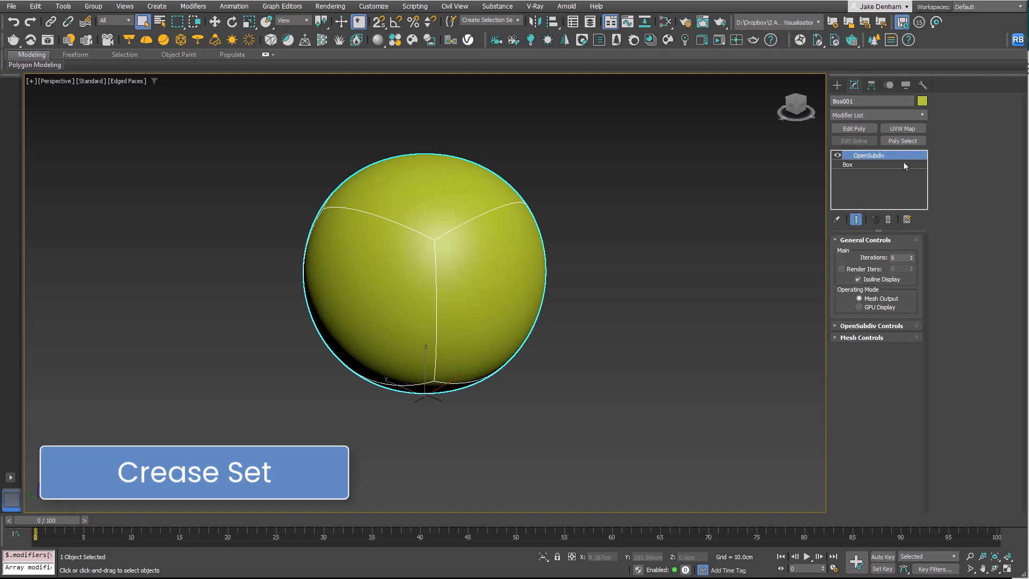
Step: Add a CreaseSet modifier to the yellow box and place it beneath OpenSubdiv in the stack
left_click(911, 115)
type("cr")
left_click(890, 148)
left_click_drag(892, 162, 890, 169)
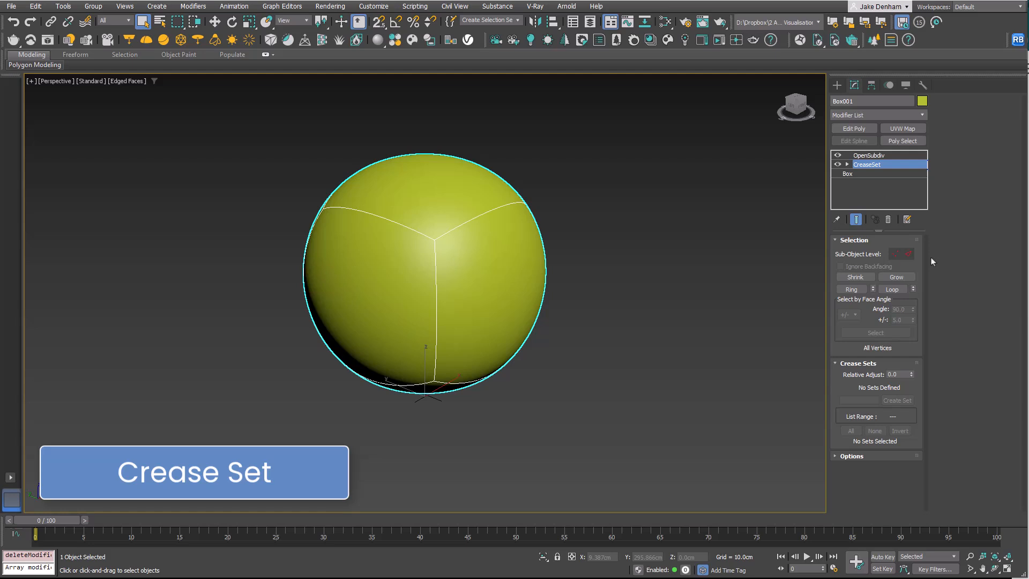
Step: Select the four vertices on one side of the cube, create a crease set named Vert, and set its crease to 0.45
left_click(896, 254)
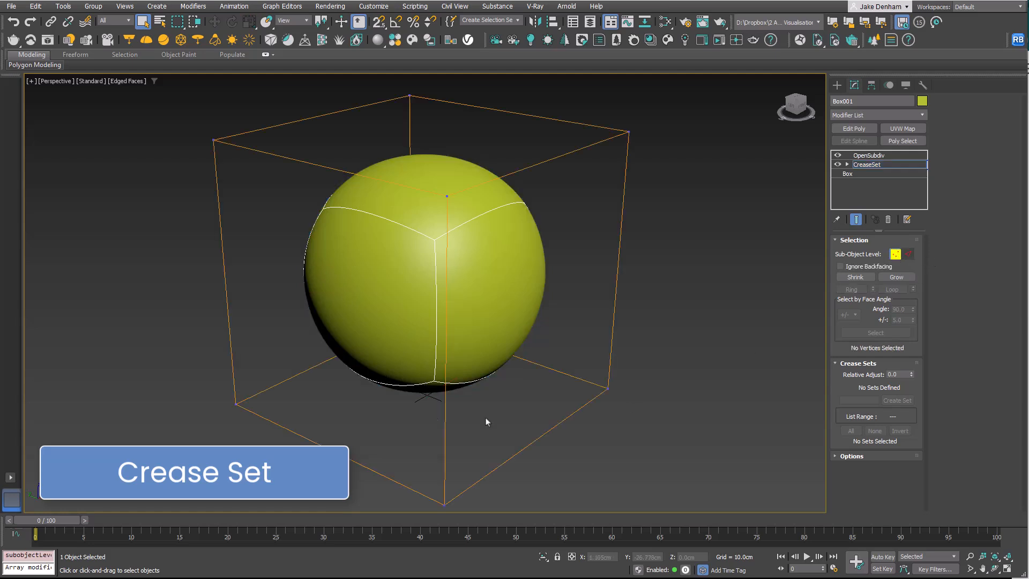
middle_click_drag(486, 346, 406, 355, "alt")
left_click_drag(646, 100, 541, 482)
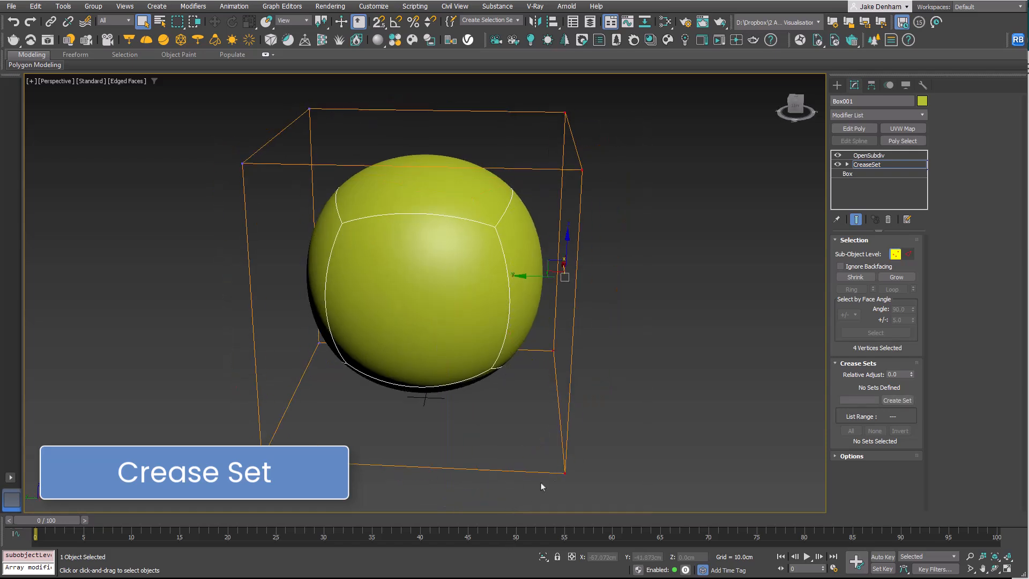
left_click(871, 400)
left_click(898, 401)
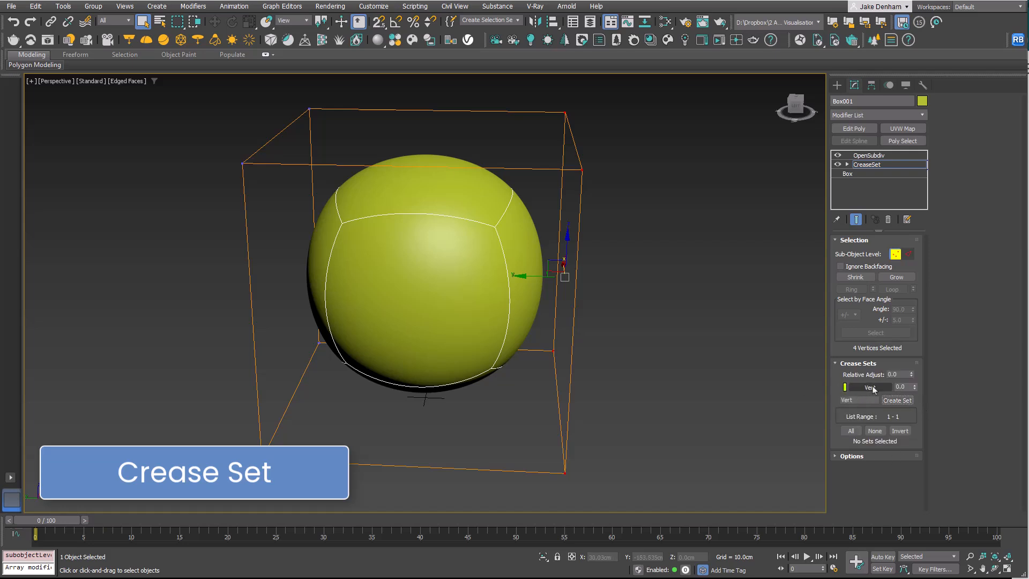
left_click_drag(916, 388, 915, 366)
Step: Select one upper edge opposite the creased vertices, create a crease set named Edge, and set its crease to 0.42
key("2")
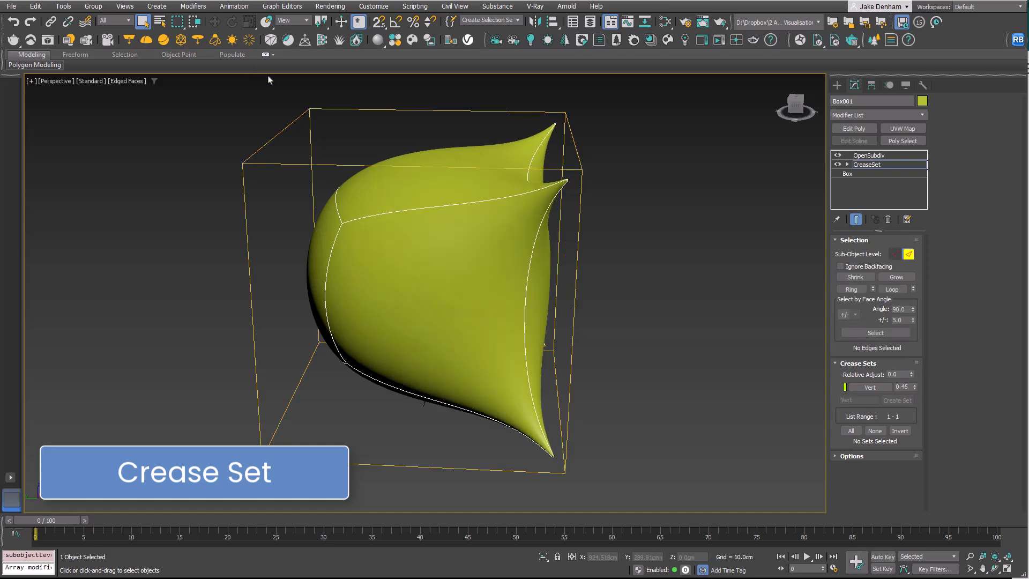
left_click(288, 125)
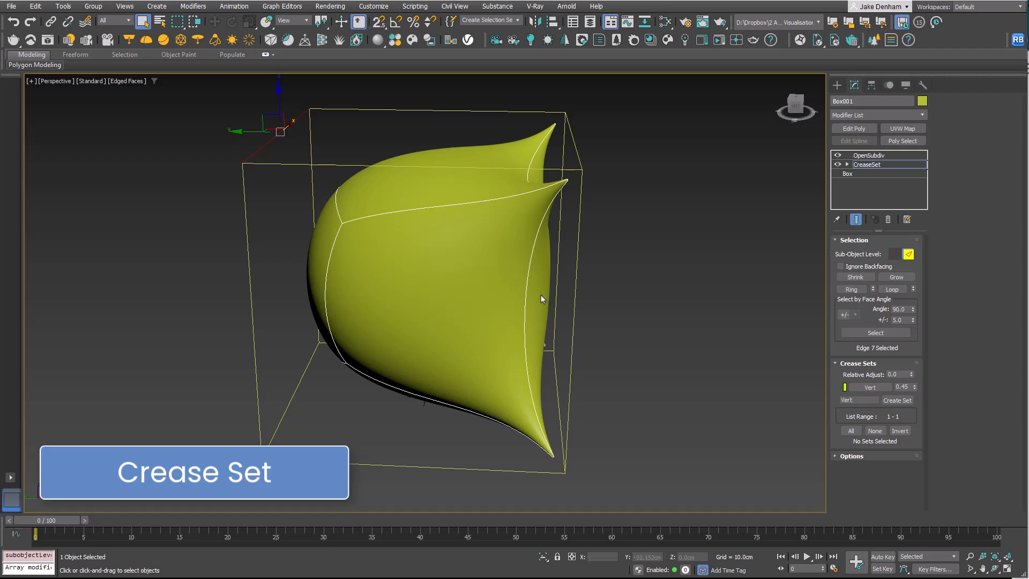
left_click(860, 400)
type("Edge")
left_click(893, 401)
left_click_drag(916, 398, 906, 374)
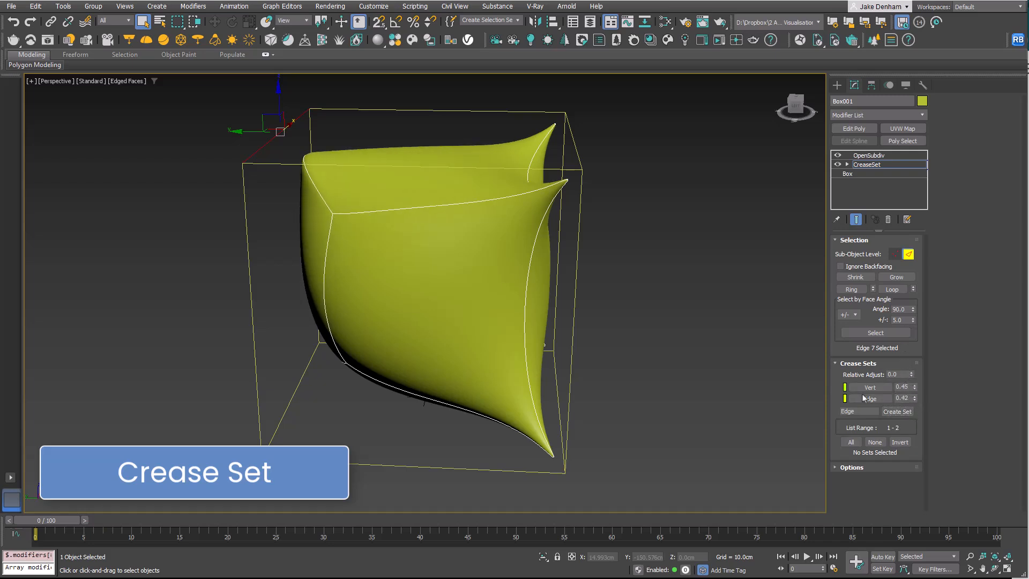
middle_click_drag(599, 321, 637, 329, "alt")
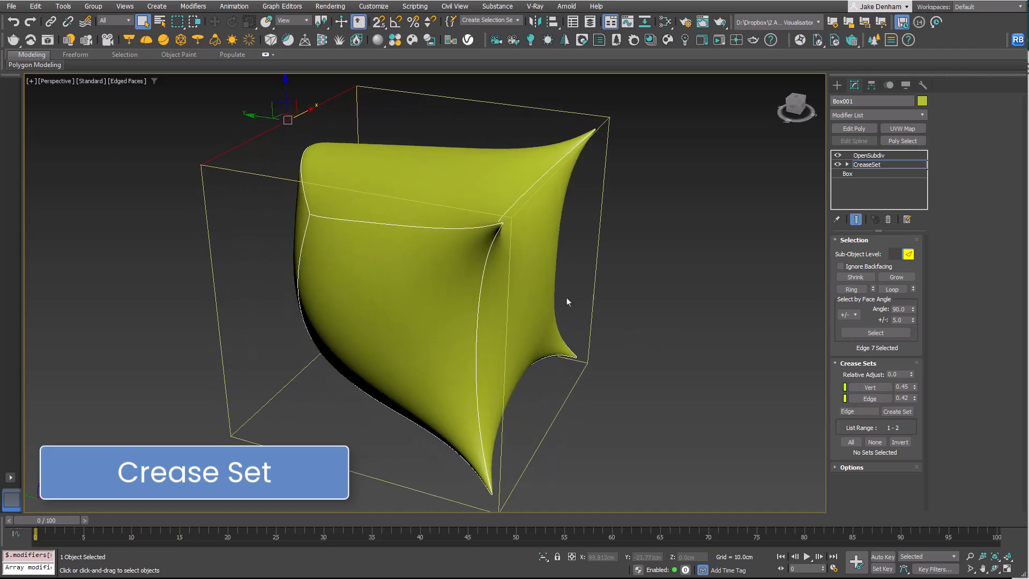